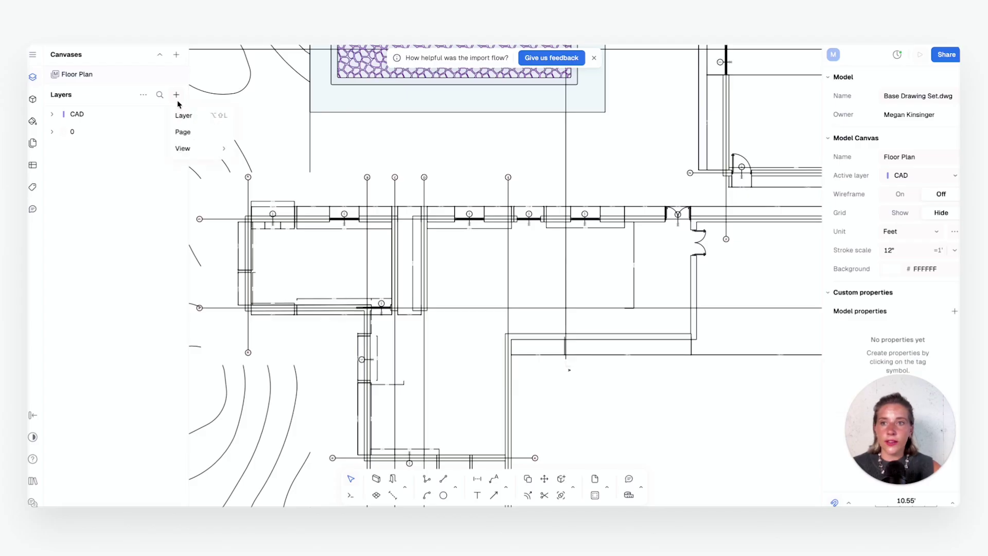
Add a new layer, then place the Wardrobe bifold door M in the bedroom's top-left corner
click(188, 120)
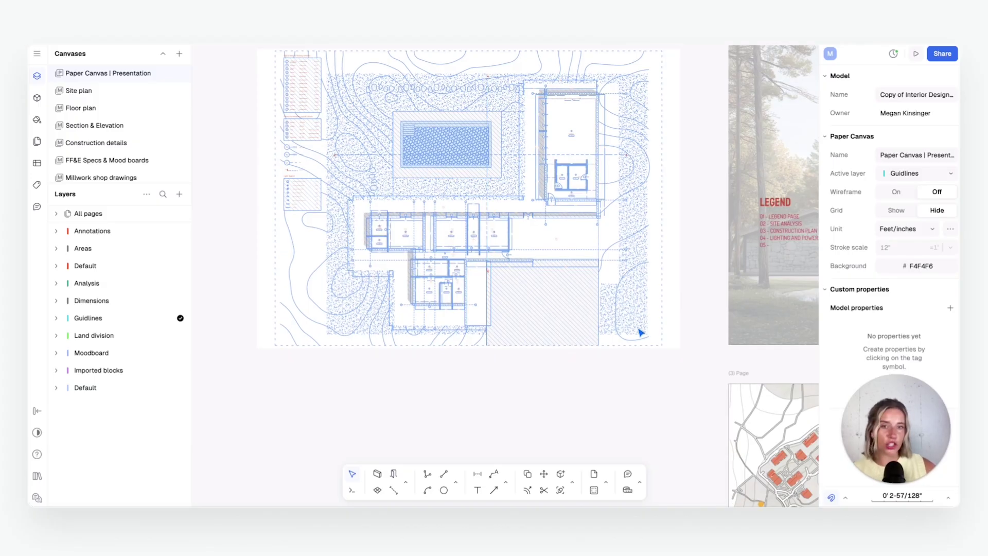
ctrl+scroll(641, 332, down, 5)
scroll(616, 311, right, 5)
ctrl+scroll(441, 317, up, 3)
scroll(289, 294, up, 3)
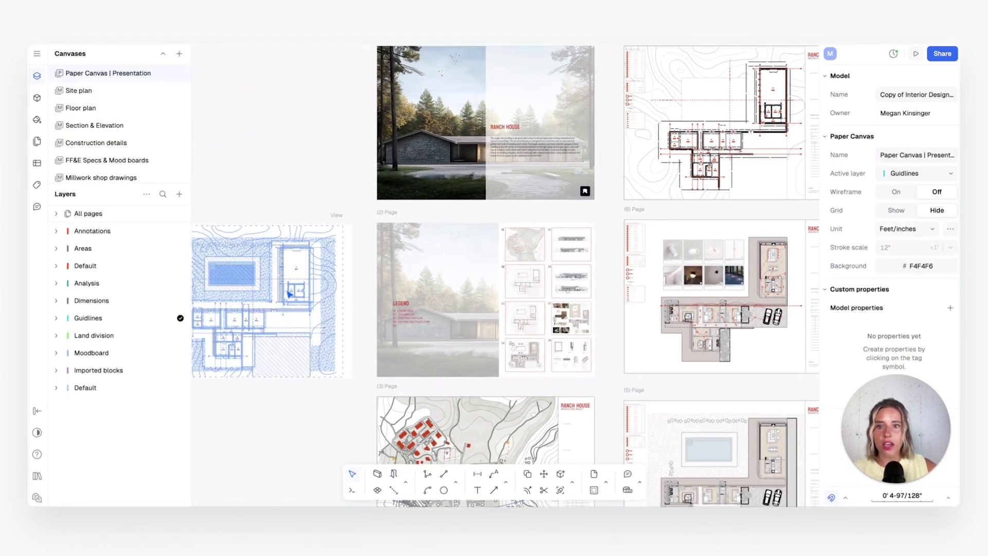
scroll(360, 278, left, 5)
ctrl+scroll(441, 286, up, 5)
ctrl+scroll(348, 323, down, 2)
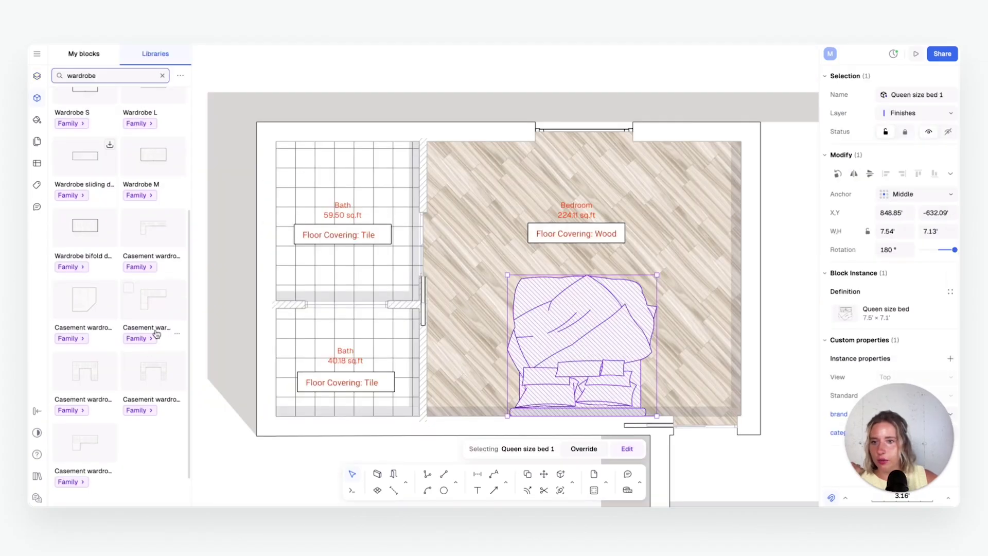
scroll(156, 333, up, 4)
drag(82, 409, 524, 235)
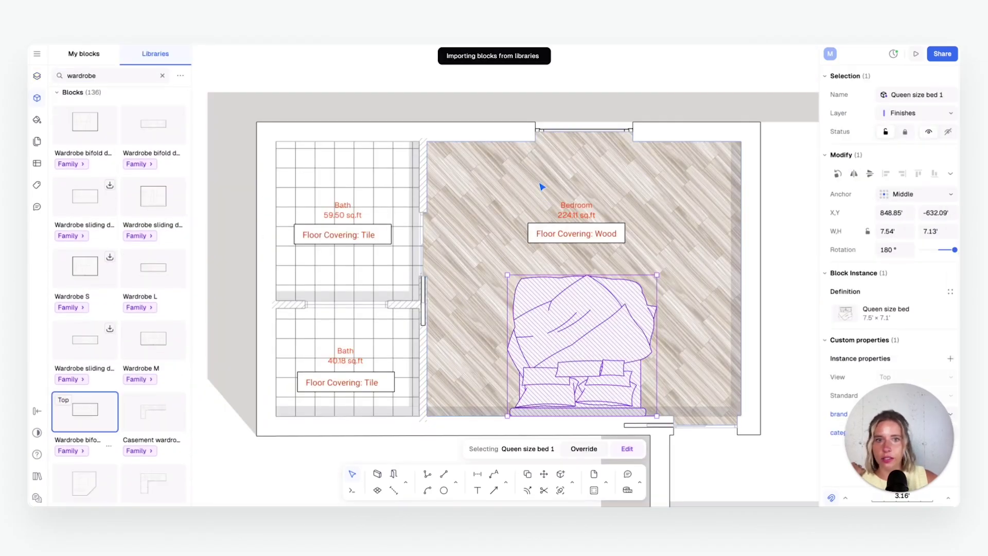
drag(673, 278, 701, 167)
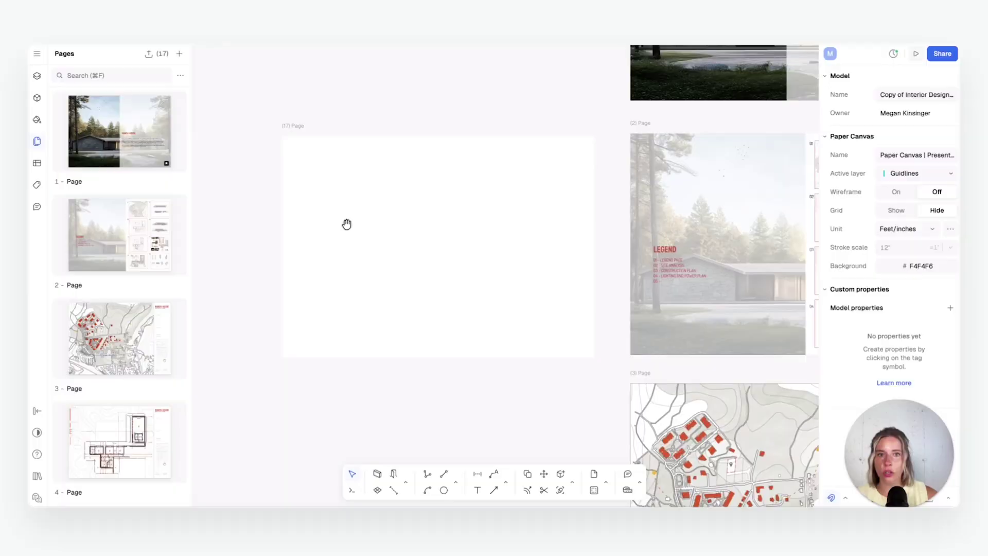
Switch the sidebar from page thumbnails to the Canvases and Layers list
drag(346, 223, 405, 244)
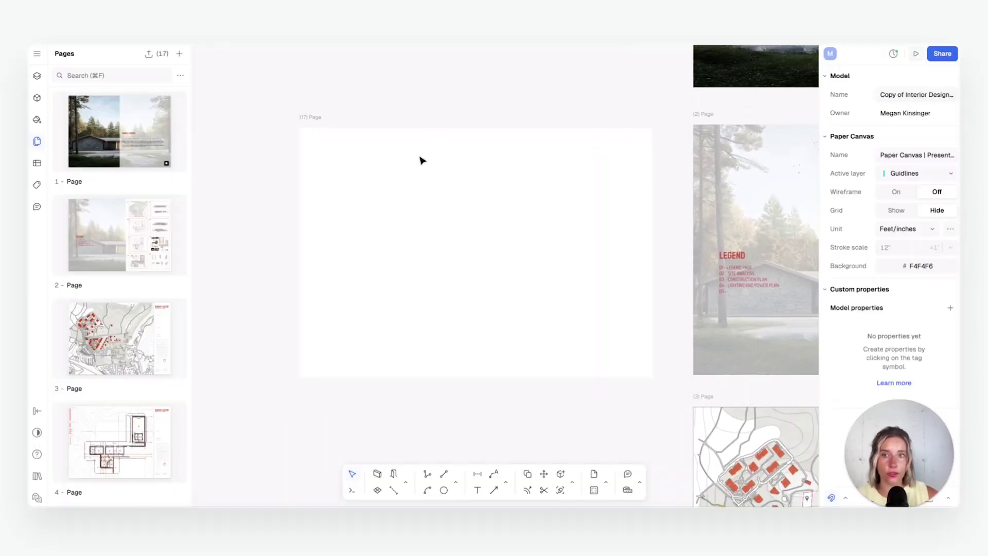
click(36, 75)
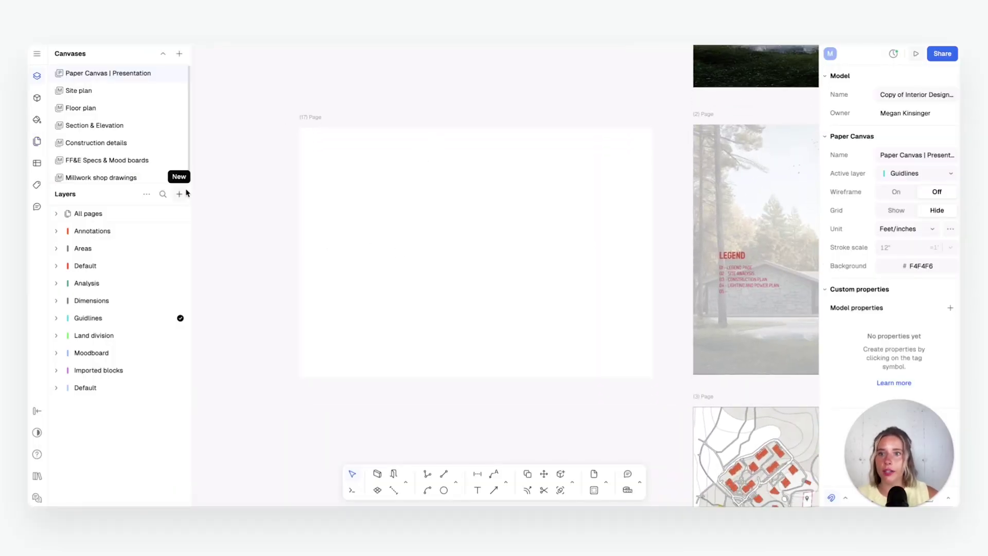
mouse_move(198, 249)
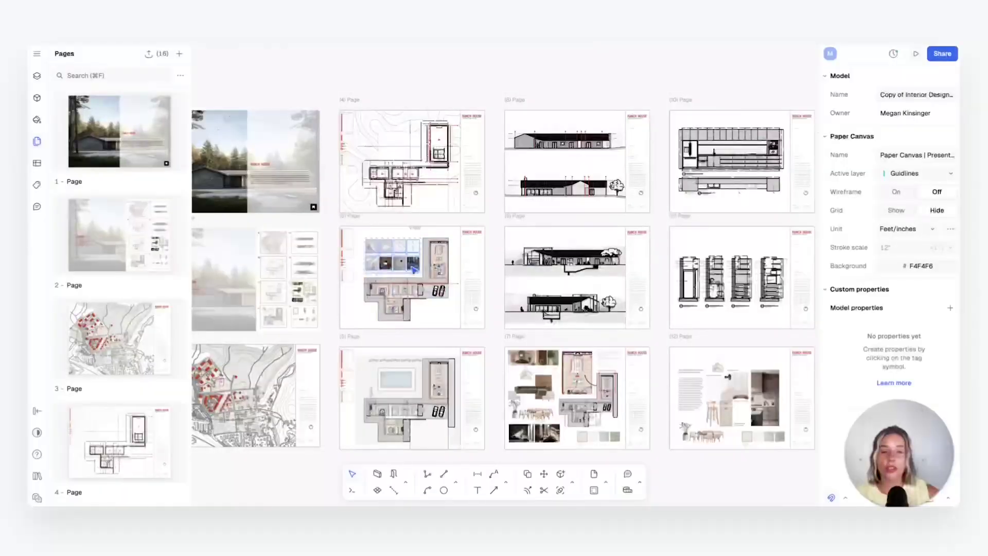
Show the Canvases and Layers list and select sheet (5) to view its page settings
scroll(411, 273, down, 2)
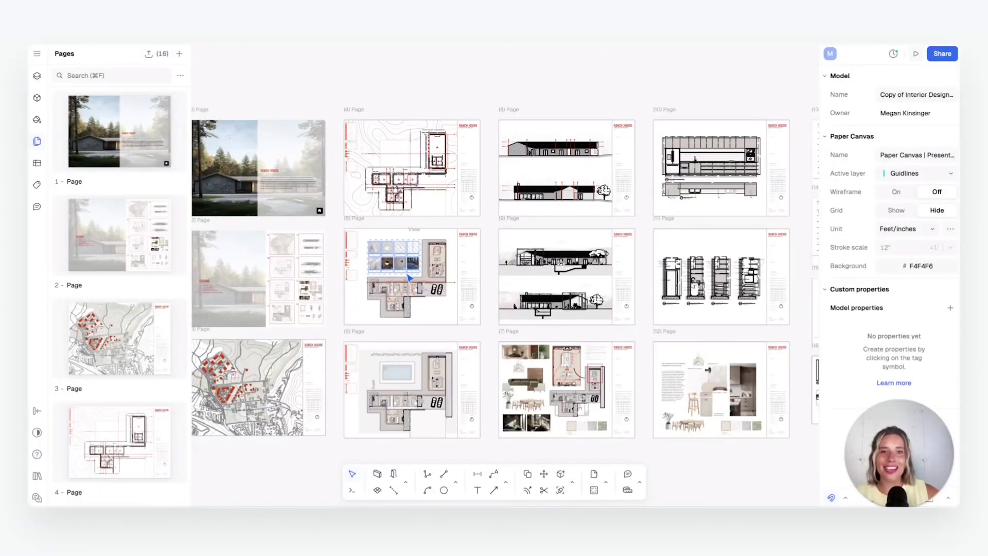
scroll(411, 276, left, 3)
scroll(524, 248, up, 3)
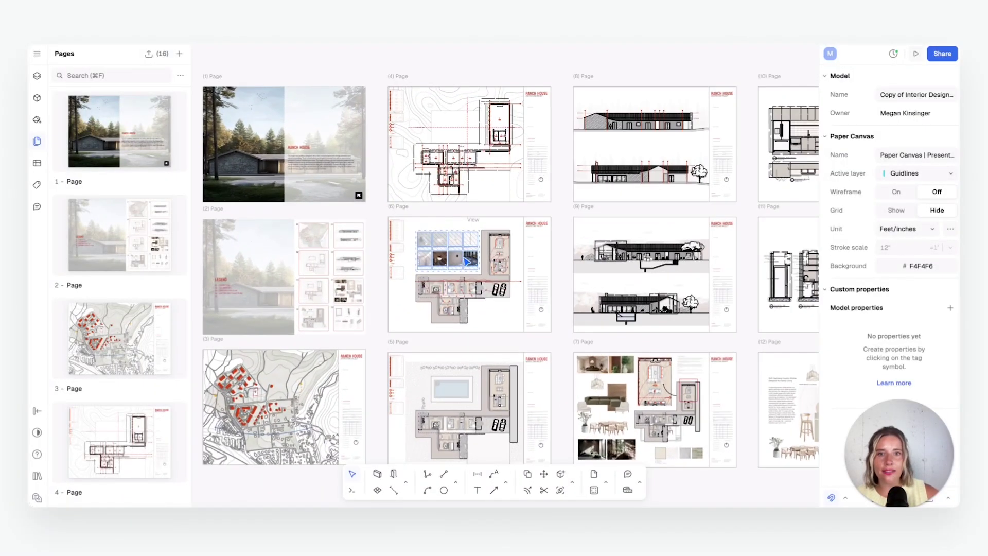
scroll(525, 252, down, 2)
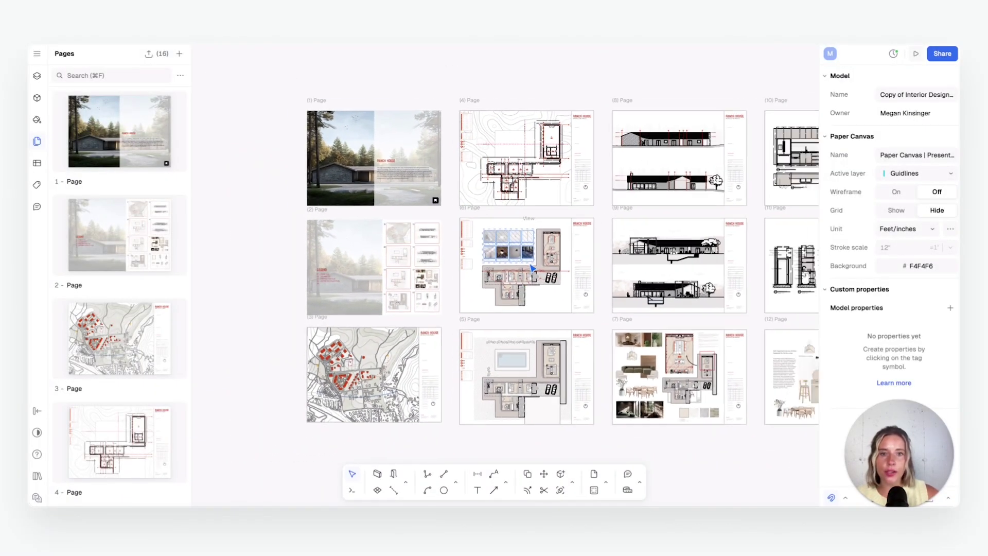
click(525, 263)
scroll(518, 289, up, 2)
middle_drag(514, 299, 533, 264)
click(253, 200)
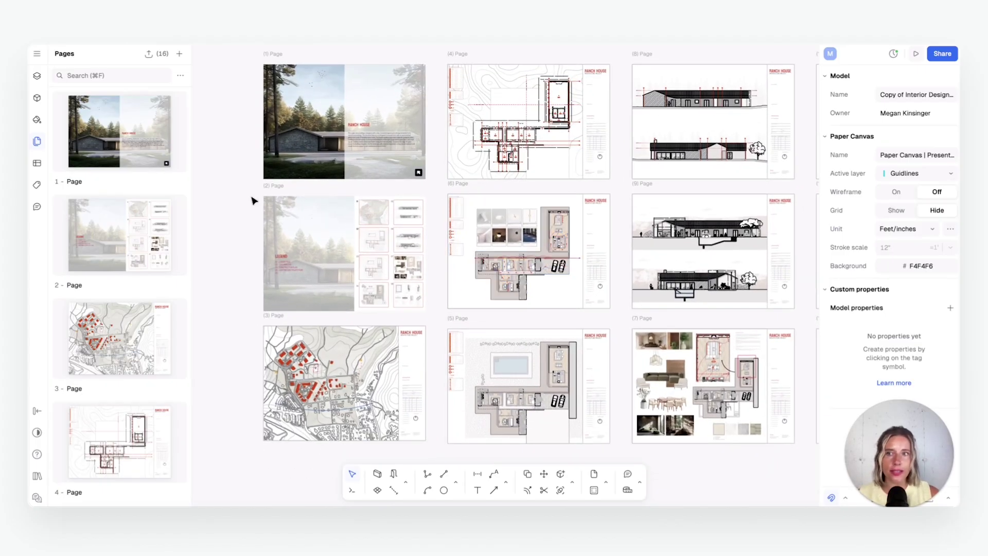
click(37, 76)
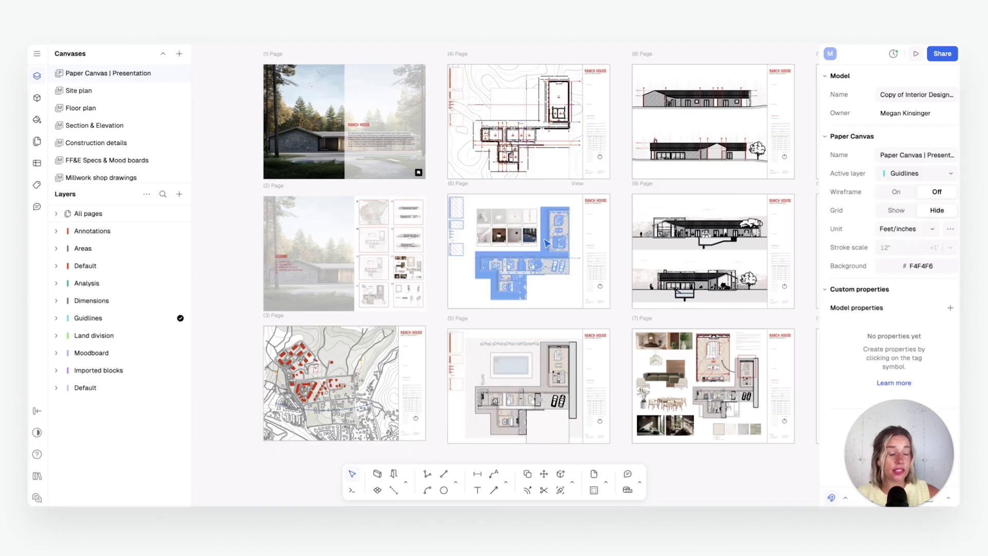
click(602, 360)
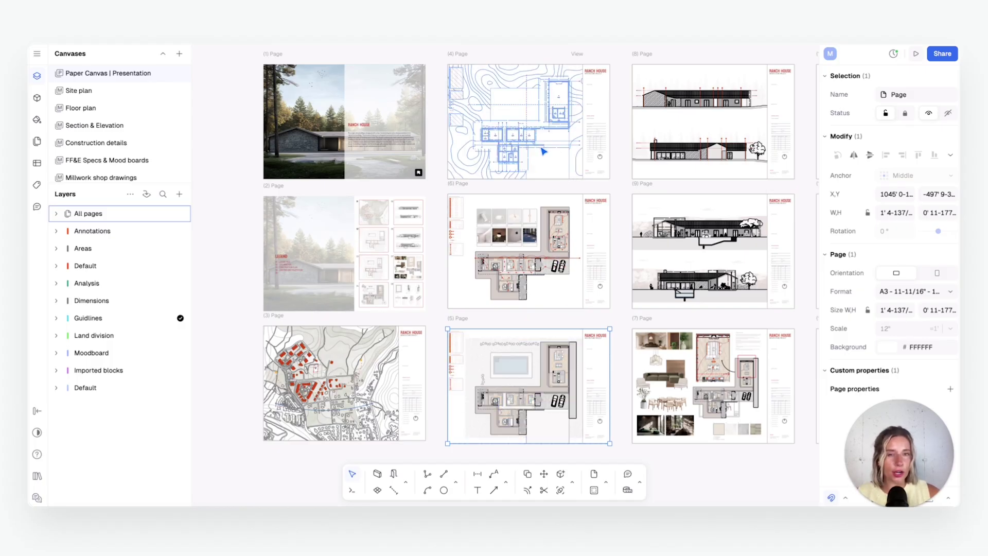
double_click(543, 150)
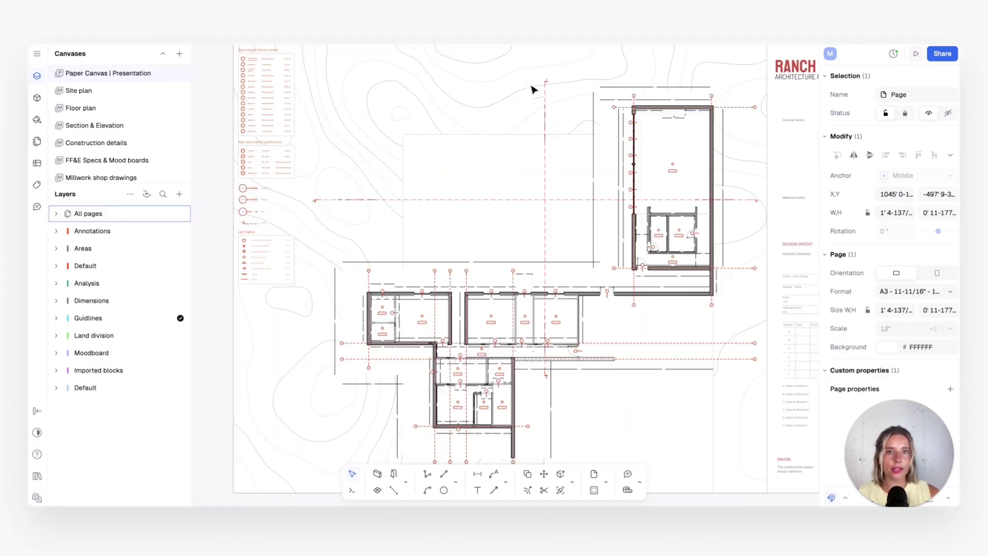
scroll(547, 224, down, 3)
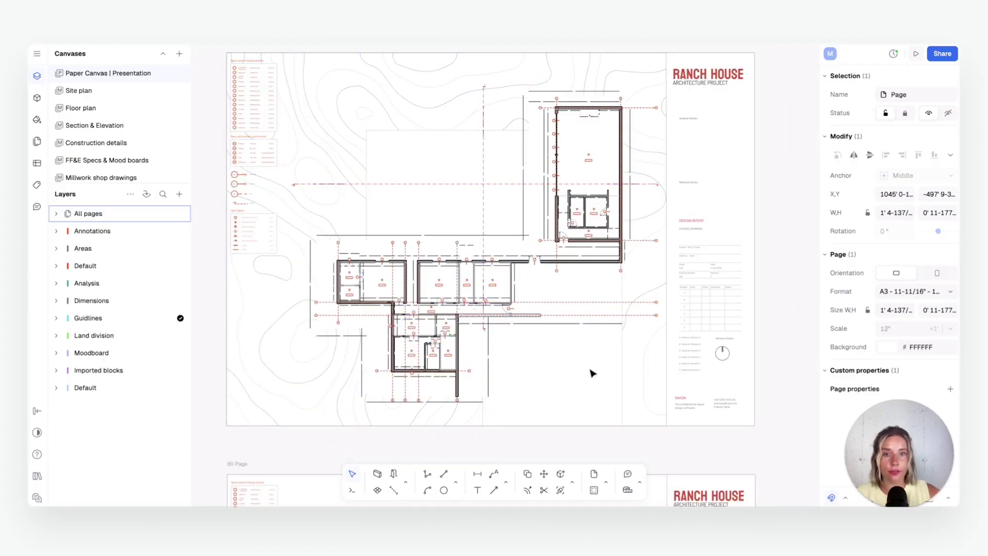
scroll(591, 373, down, 8)
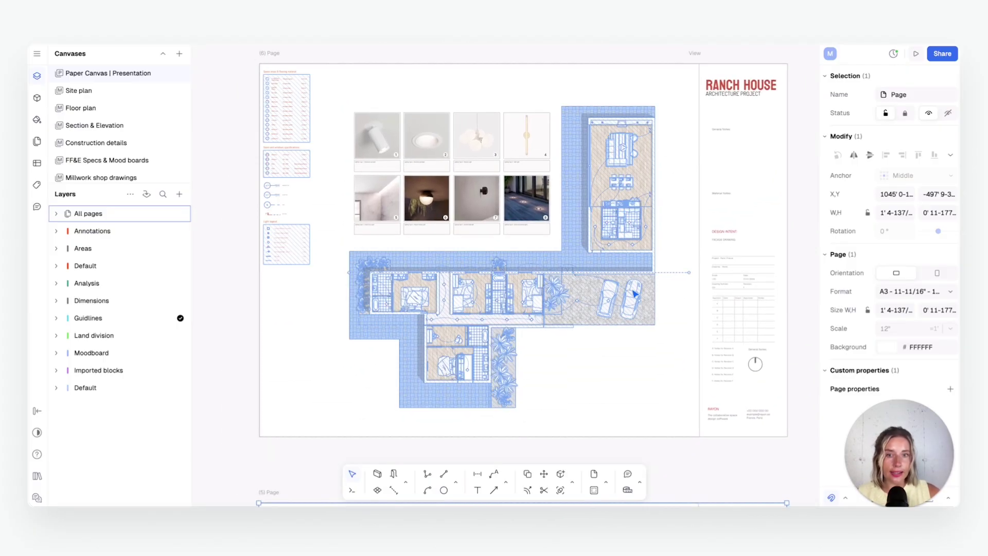
scroll(643, 271, down, 8)
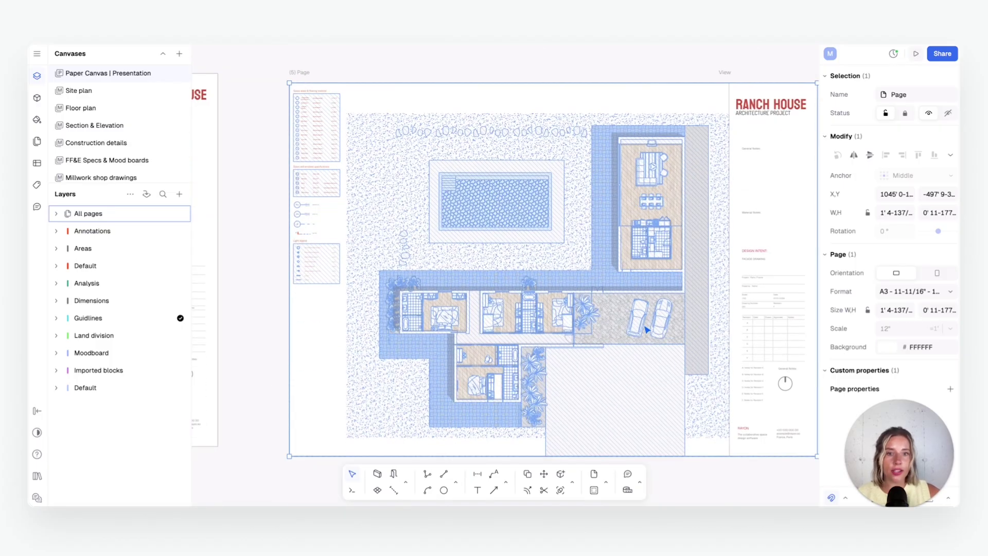
scroll(646, 302, down, 2)
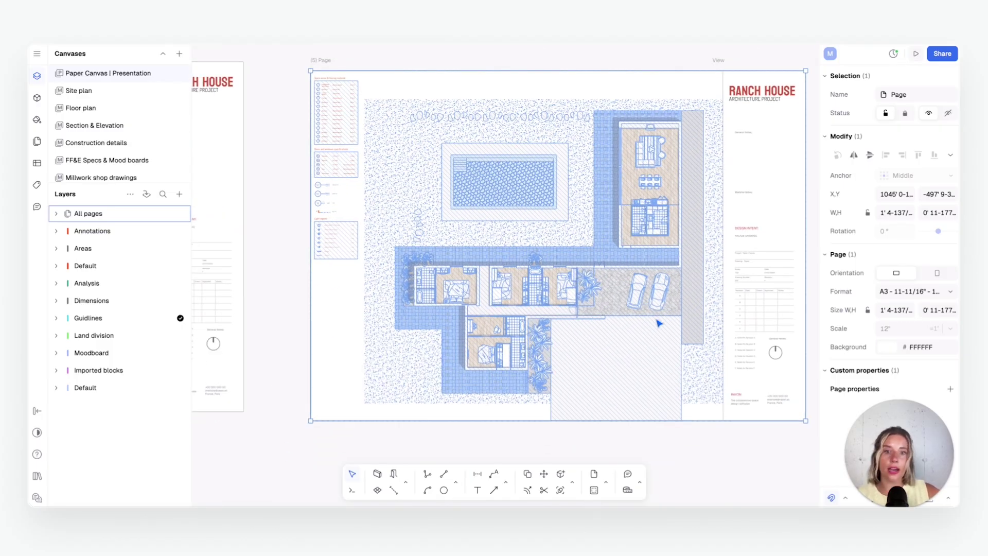
scroll(658, 327, down, 1)
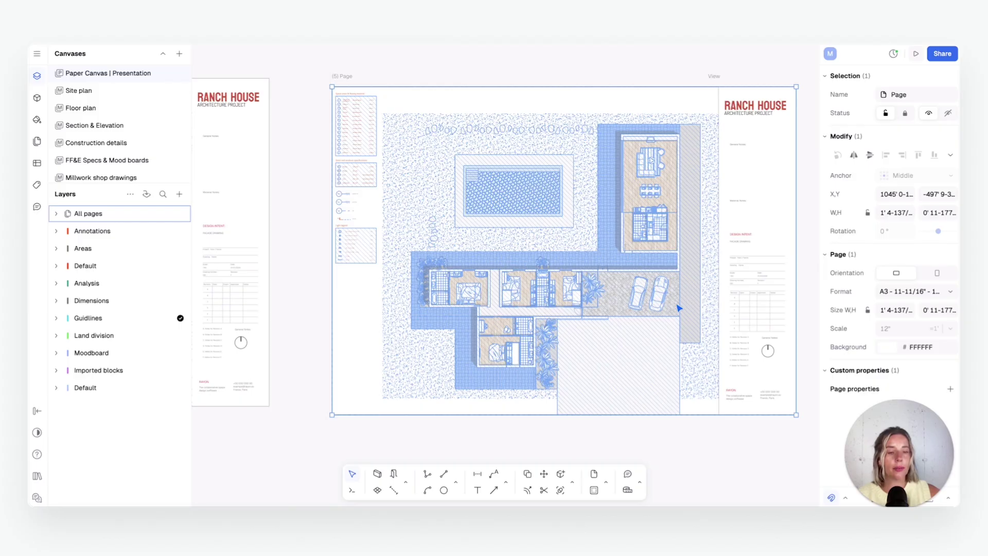
scroll(682, 299, down, 5)
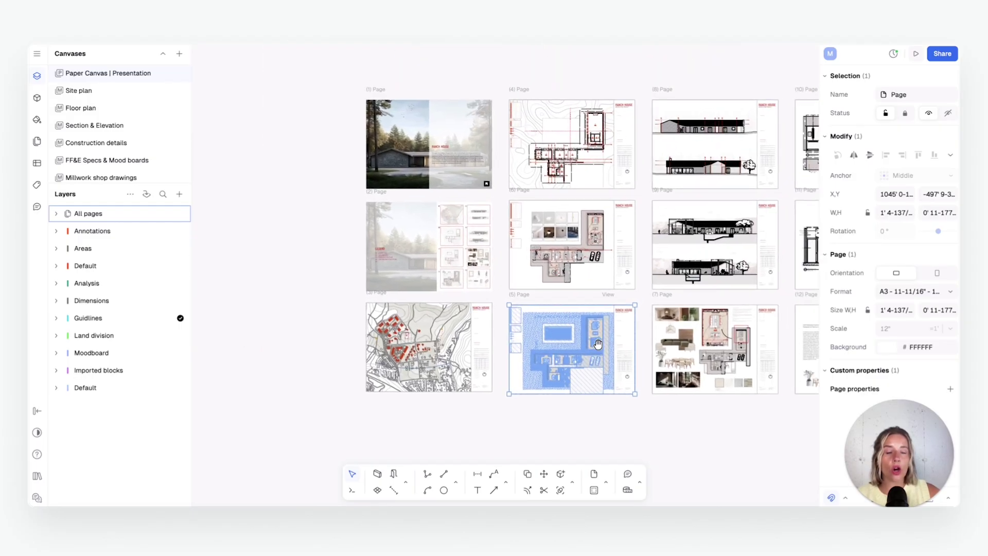
scroll(623, 266, up, 4)
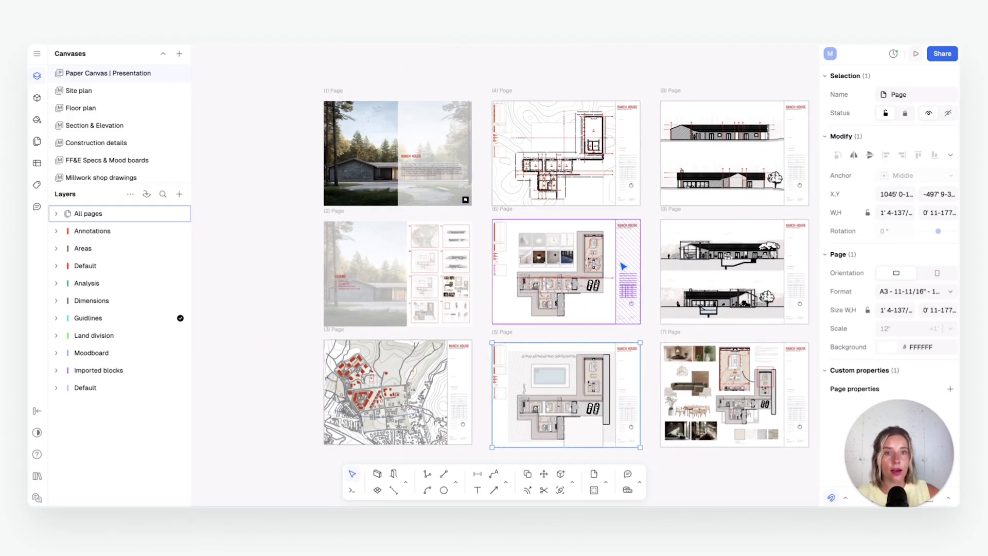
scroll(623, 266, down, 1)
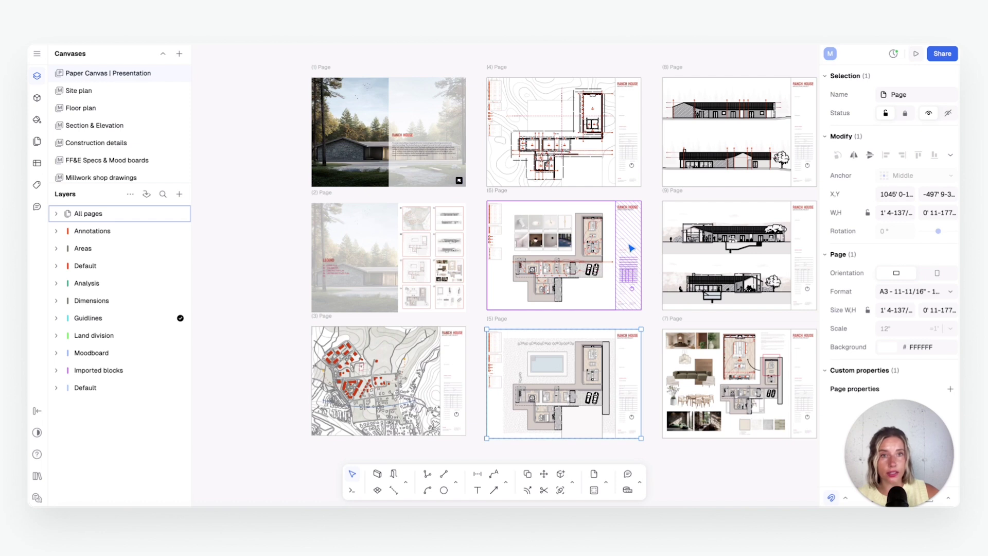
scroll(653, 203, left, 2)
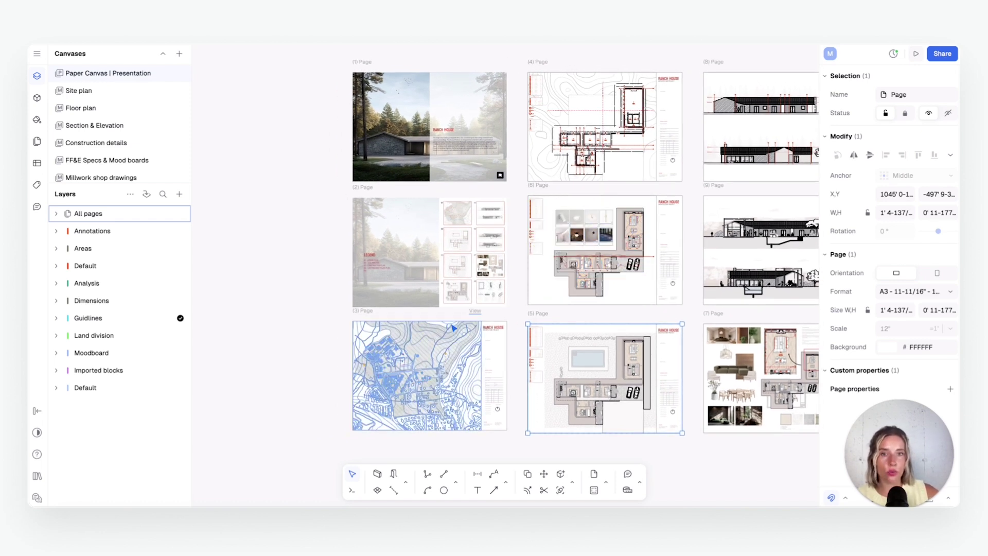
middle_drag(432, 326, 642, 321)
click(472, 220)
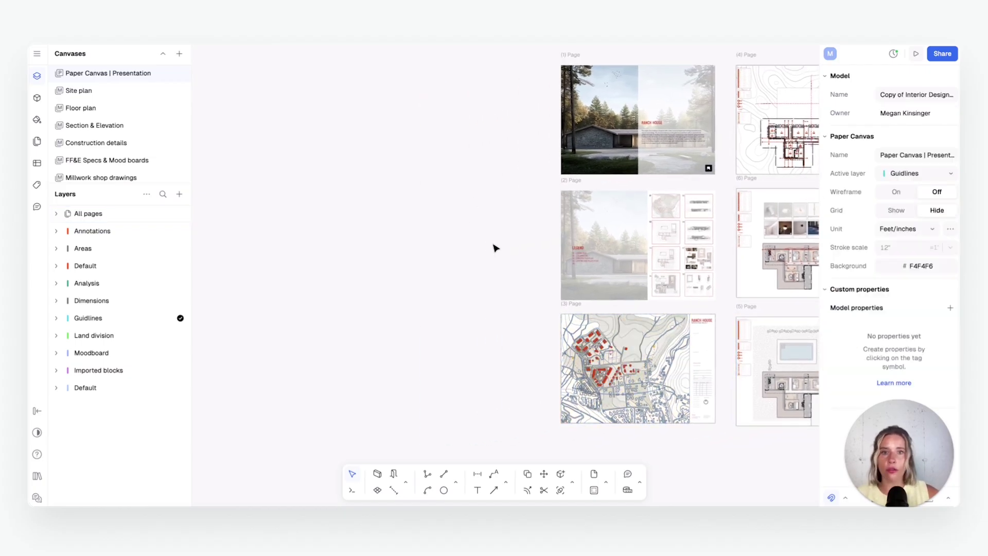
Add a new blank page 17 and drag it beside the other pages
click(37, 142)
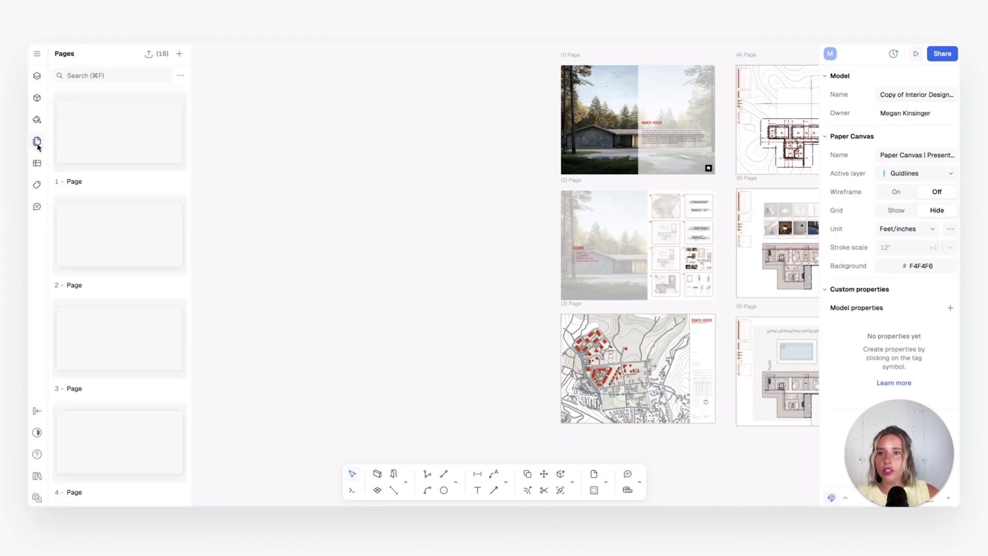
click(179, 55)
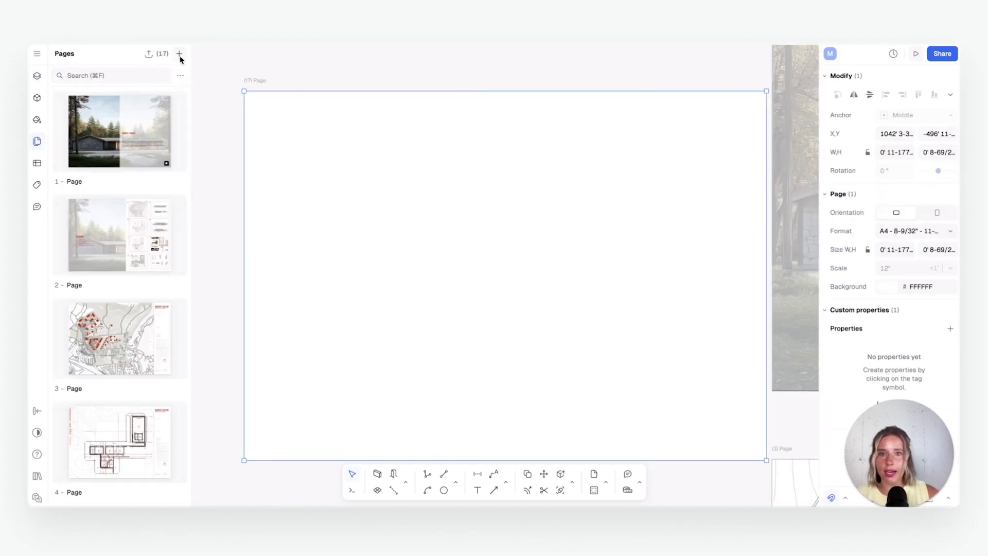
ctrl+scroll(613, 227, down, 5)
drag(616, 233, 485, 237)
ctrl+scroll(454, 239, down, 2)
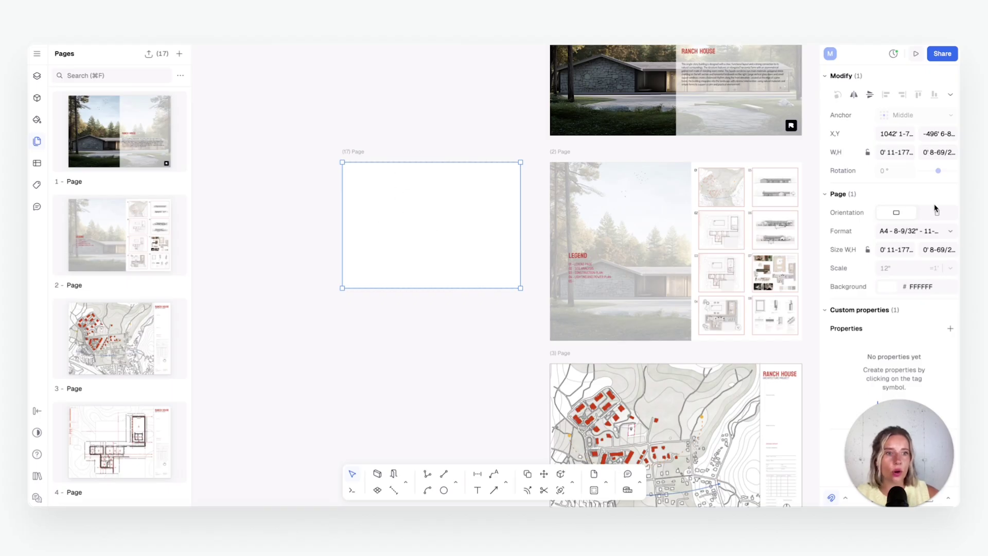
Set page 17's paper format to A3
click(907, 232)
scroll(891, 314, down, 5)
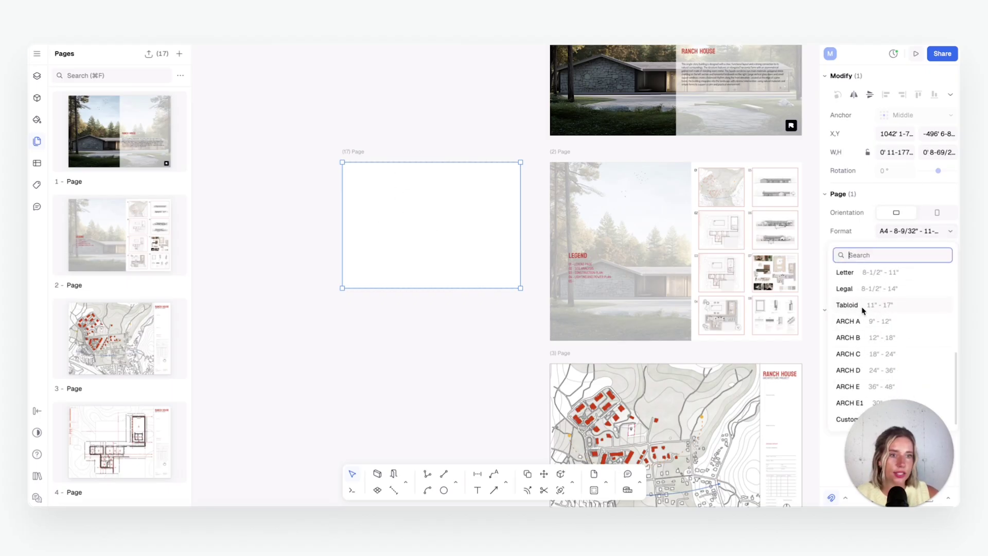
scroll(854, 319, up, 5)
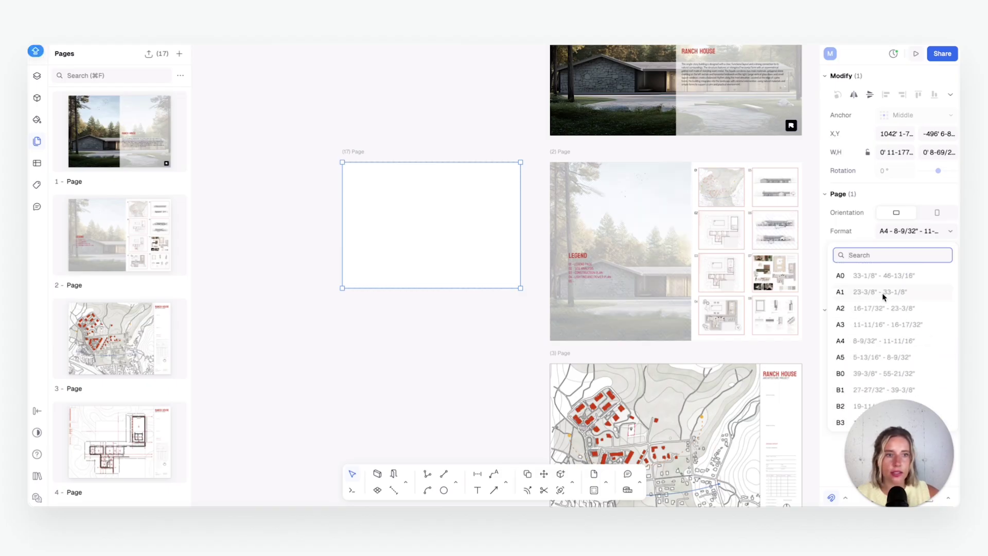
click(867, 324)
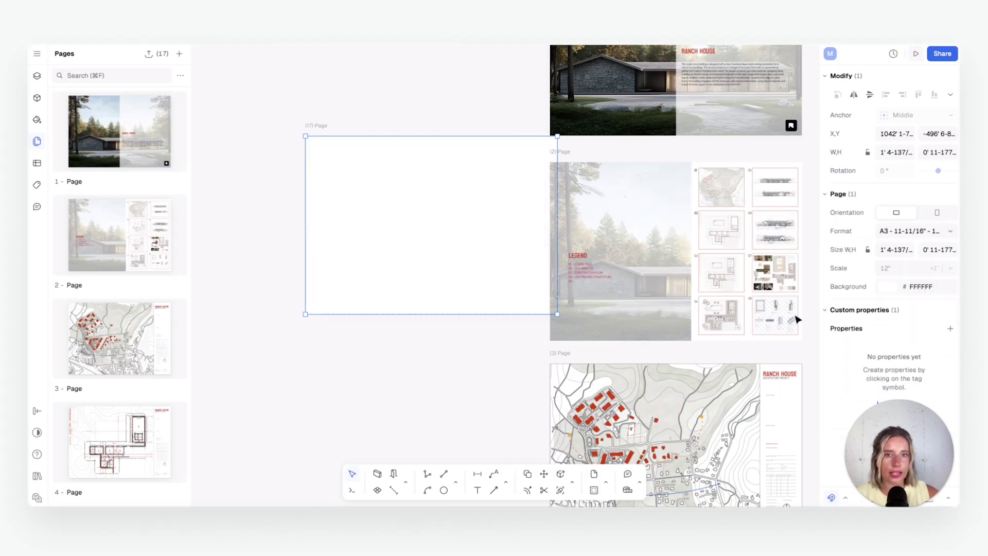
Move page 17 to sit on its own left of the other pages and clear the selection
ctrl+scroll(557, 268, down, 2)
drag(469, 234, 437, 261)
scroll(448, 242, left, 3)
ctrl+scroll(439, 240, up, 2)
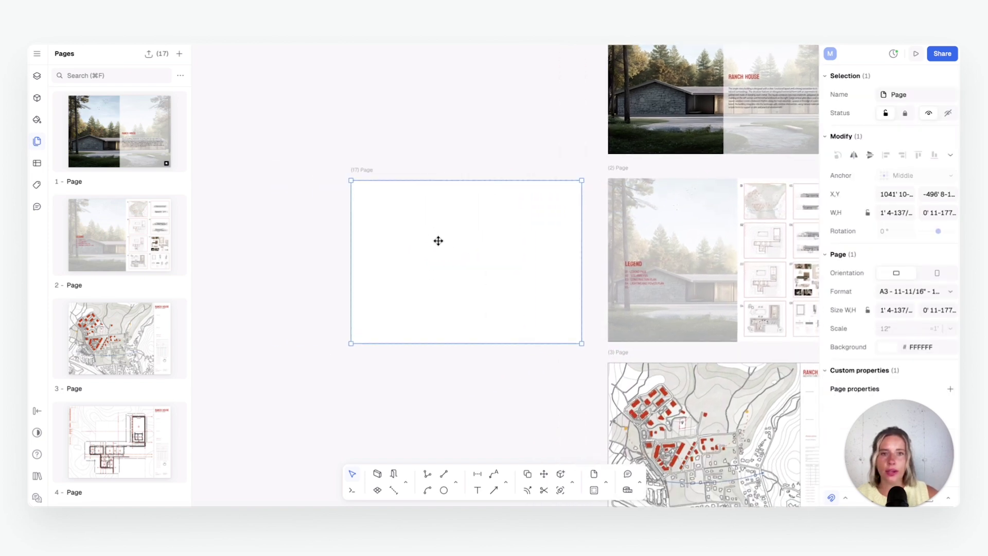
middle_drag(459, 243, 340, 154)
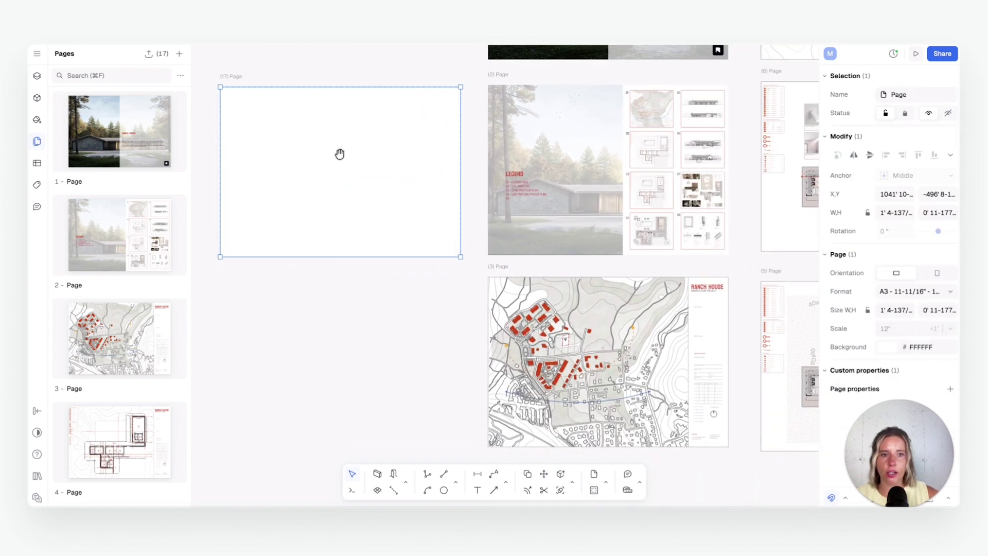
click(725, 282)
click(284, 300)
scroll(390, 249, up, 3)
scroll(390, 249, left, 3)
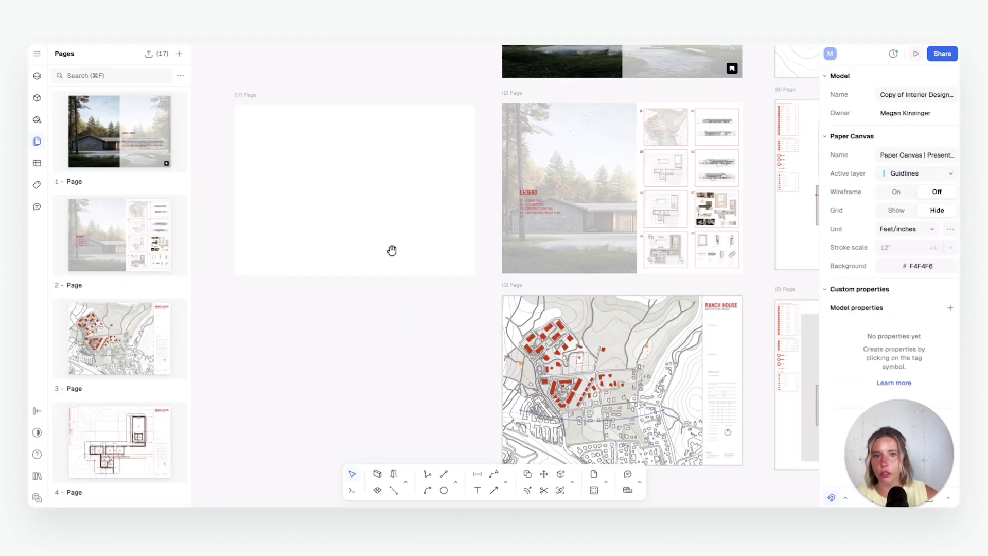
ctrl+scroll(319, 227, up, 3)
middle_drag(326, 214, 401, 240)
ctrl+scroll(437, 247, up, 1)
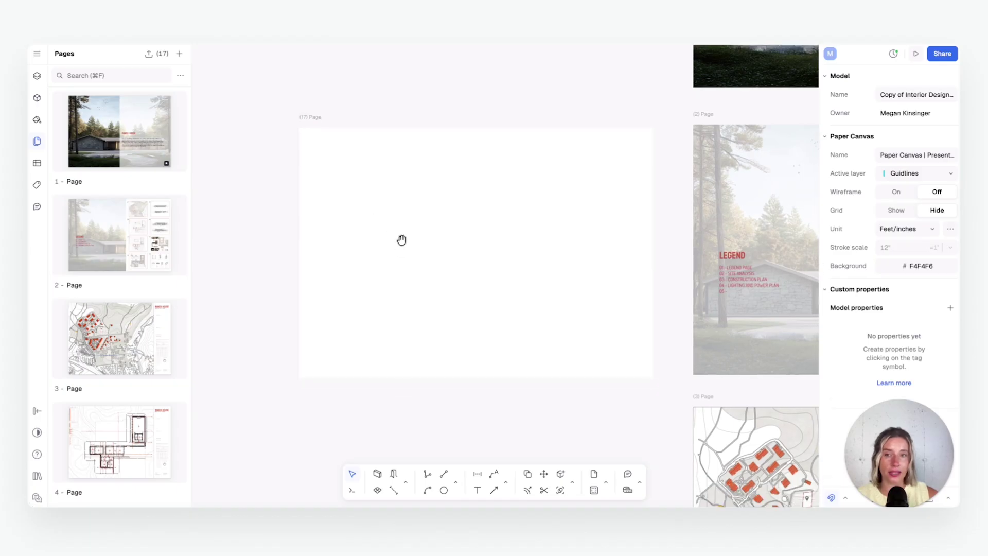
Add a view of the Floor plan canvas and move it onto page 17
click(35, 78)
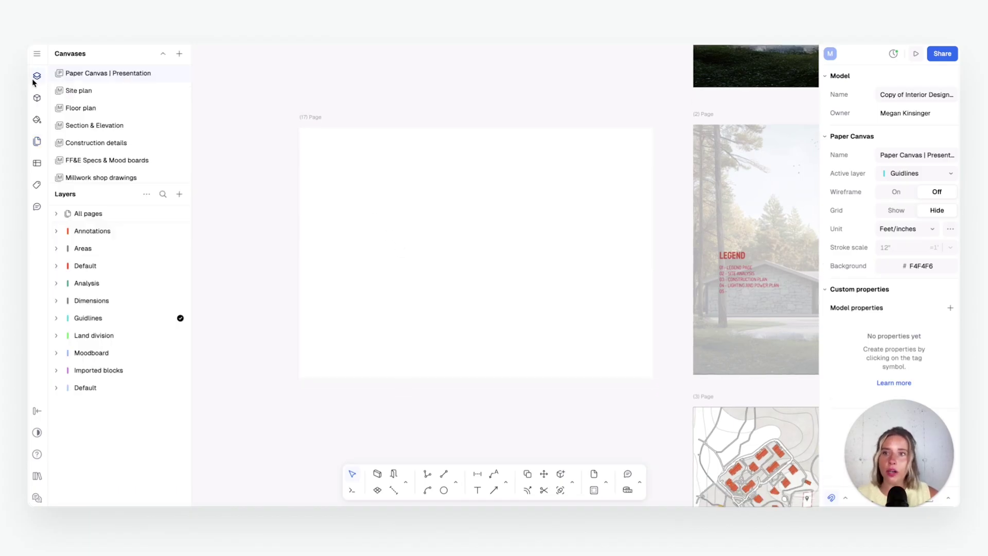
click(180, 195)
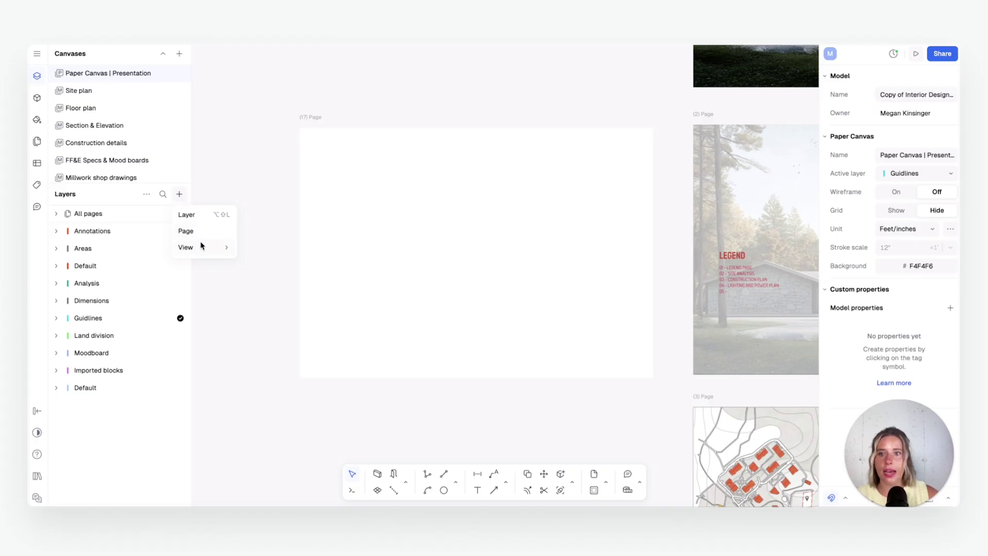
mouse_move(198, 250)
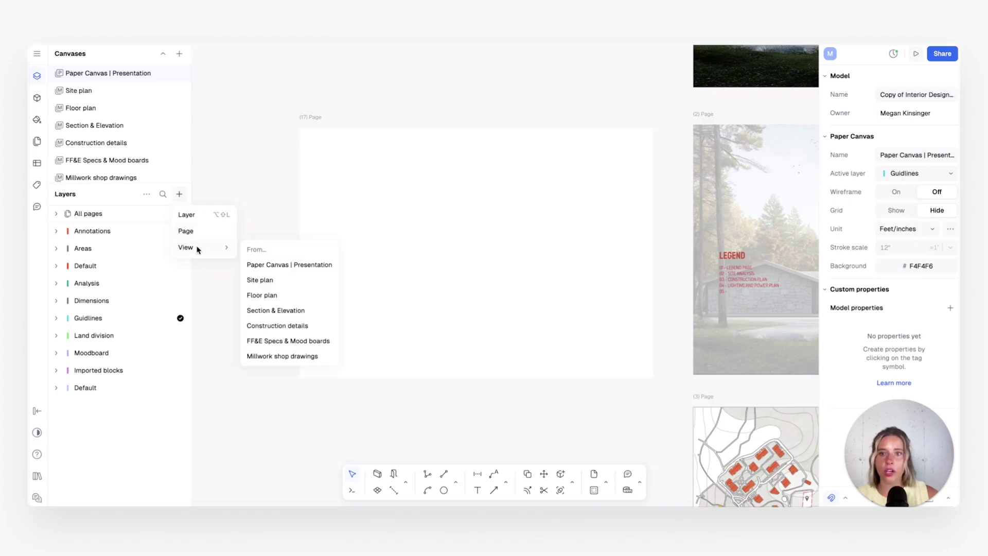
click(270, 297)
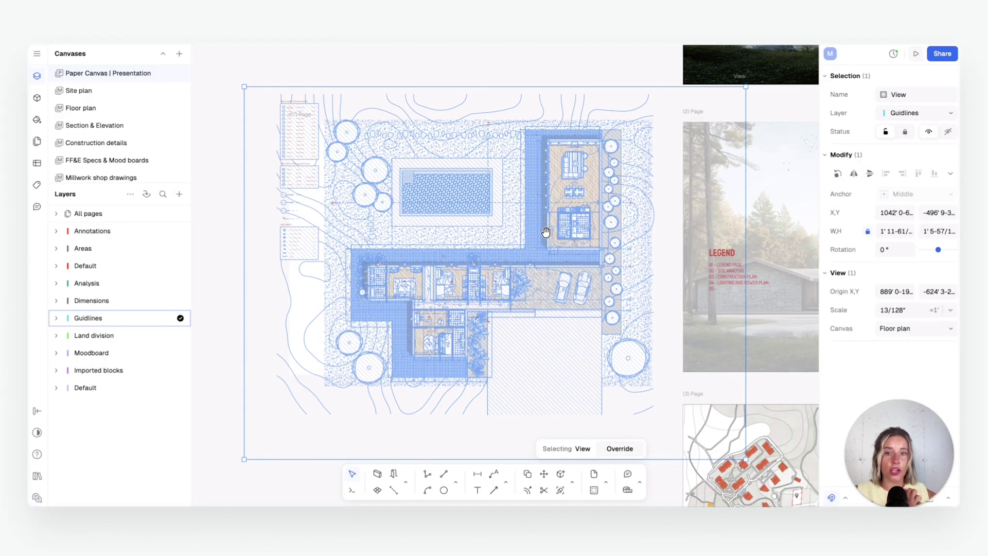
drag(546, 250, 514, 219)
ctrl+scroll(489, 221, down, 3)
ctrl+scroll(461, 188, up, 1)
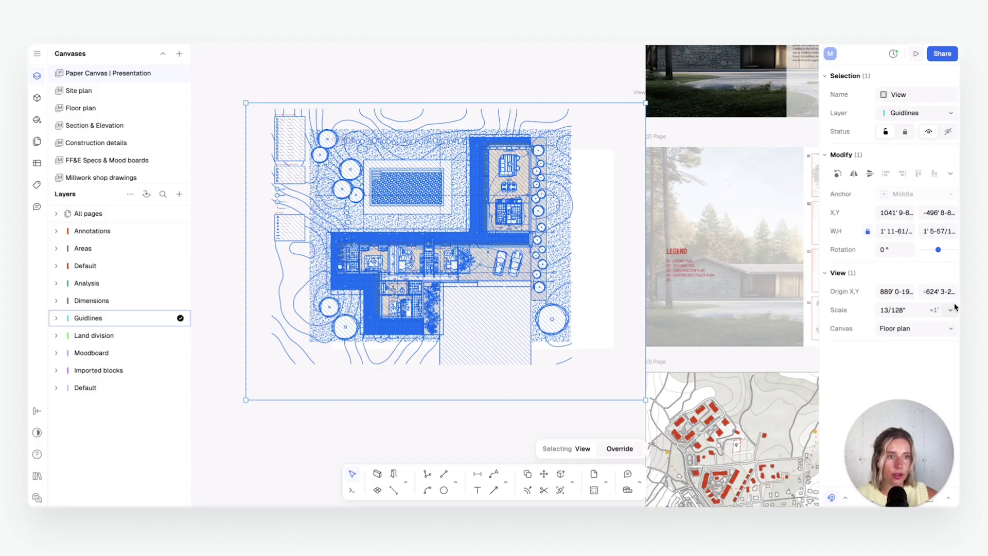
Set the view's scale to 11/128" and nudge it into position on the page
click(889, 310)
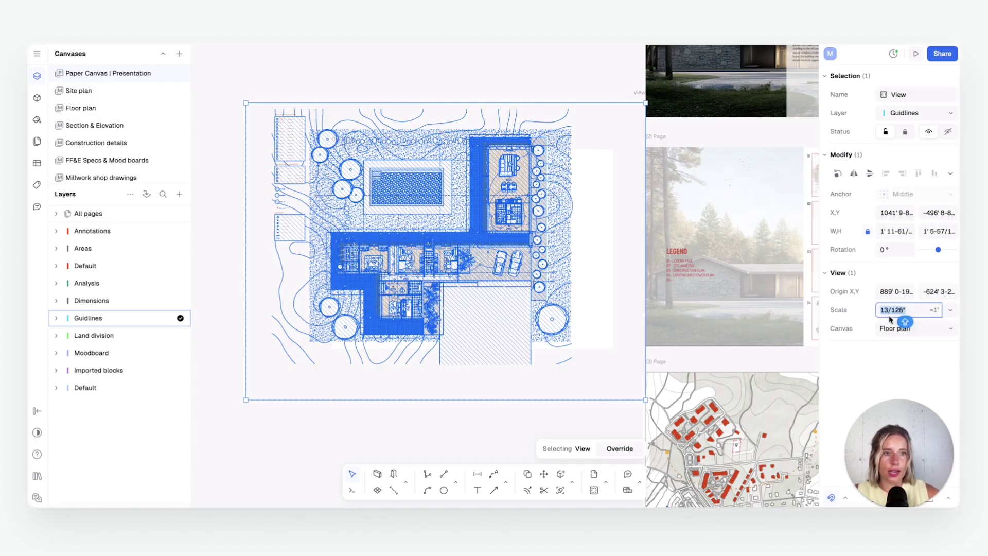
text(11/128)
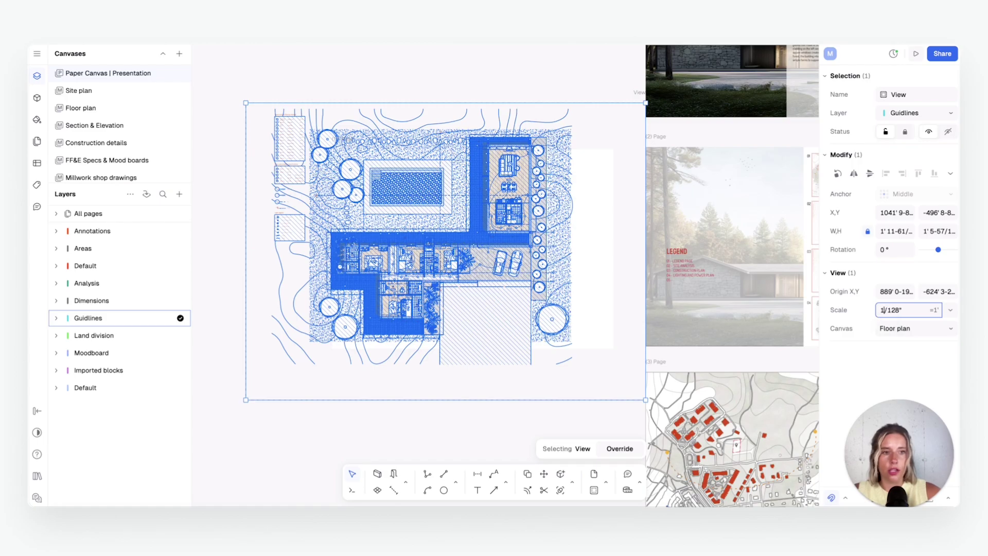
key(Return)
scroll(486, 280, up, 2)
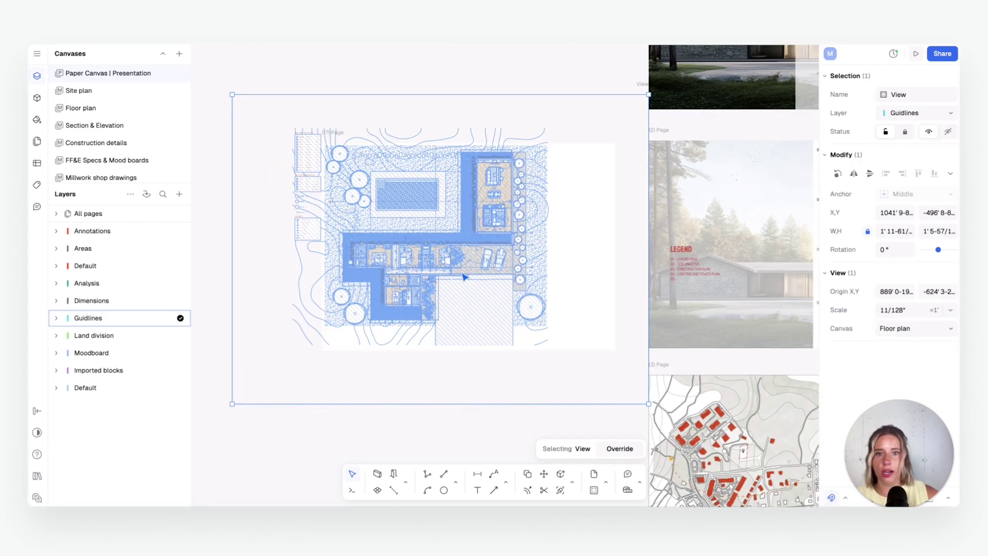
scroll(432, 280, up, 1)
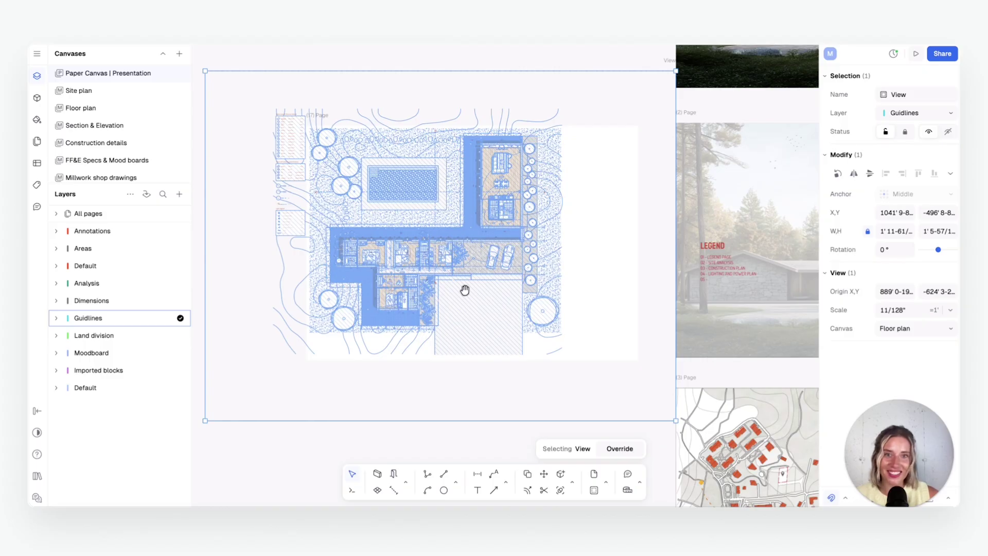
middle_drag(465, 288, 461, 299)
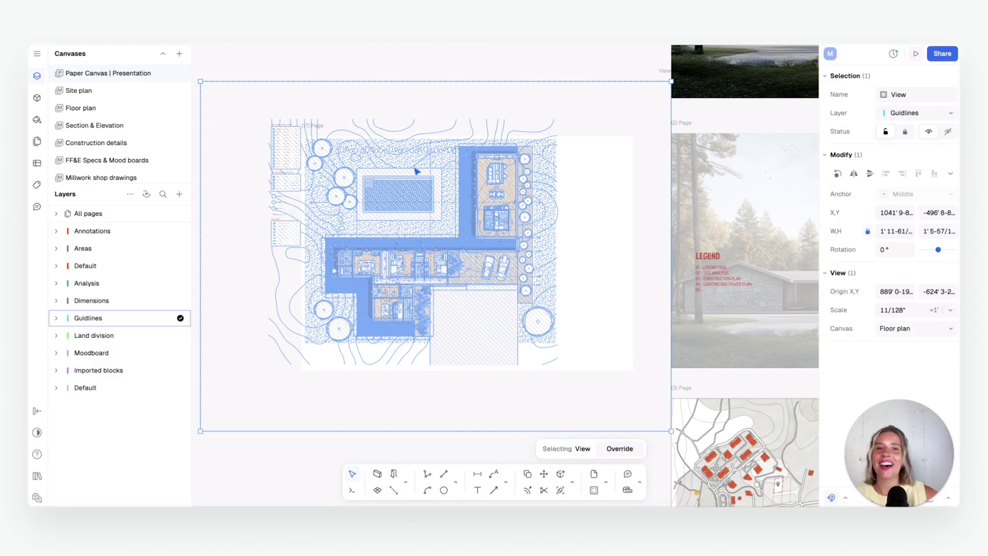
drag(426, 176, 458, 181)
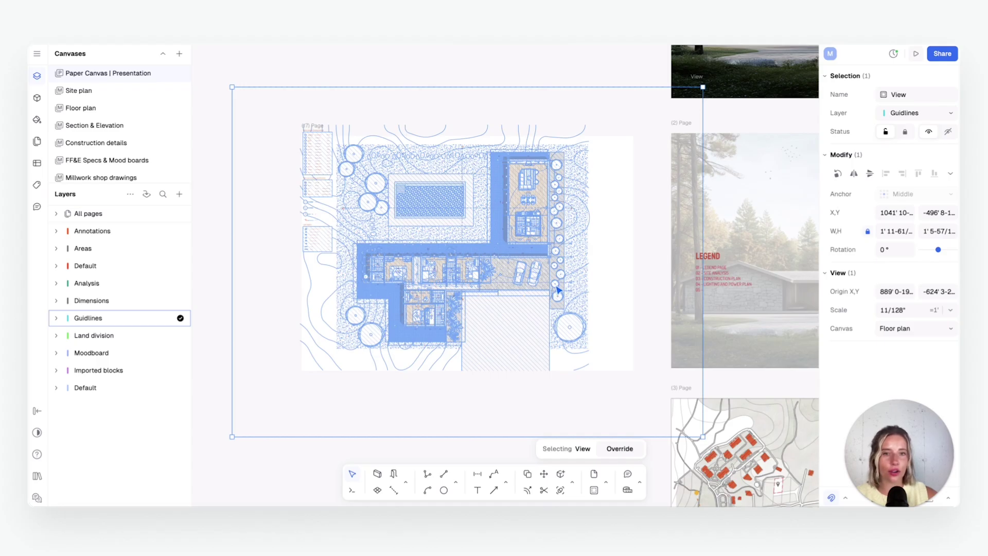
scroll(530, 265, left, 2)
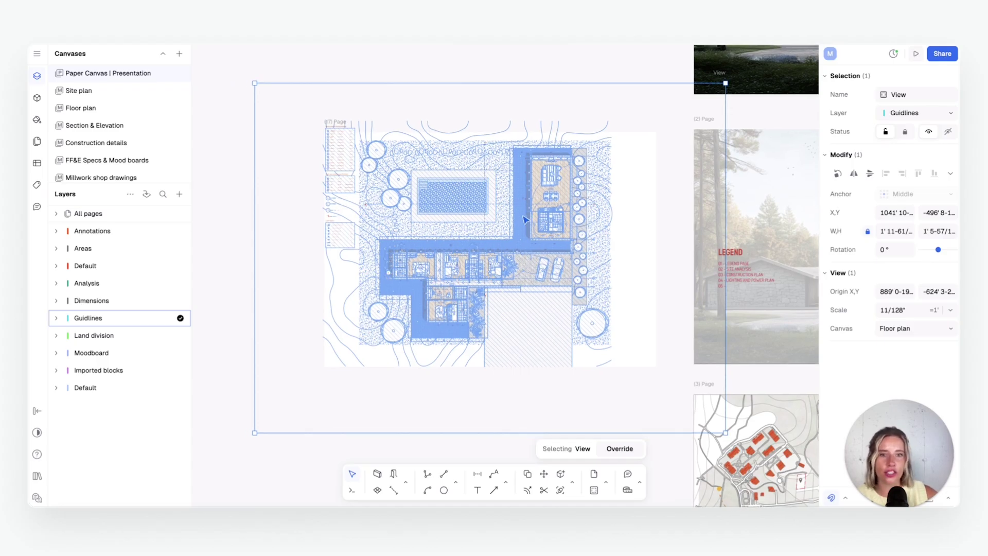
ctrl+scroll(521, 218, down, 2)
ctrl+scroll(521, 219, up, 4)
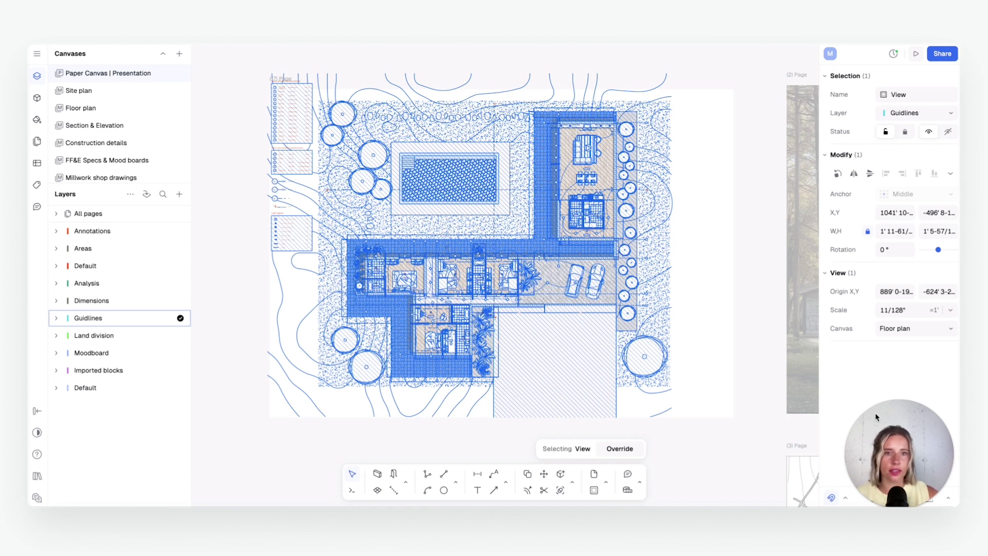
drag(891, 429, 883, 347)
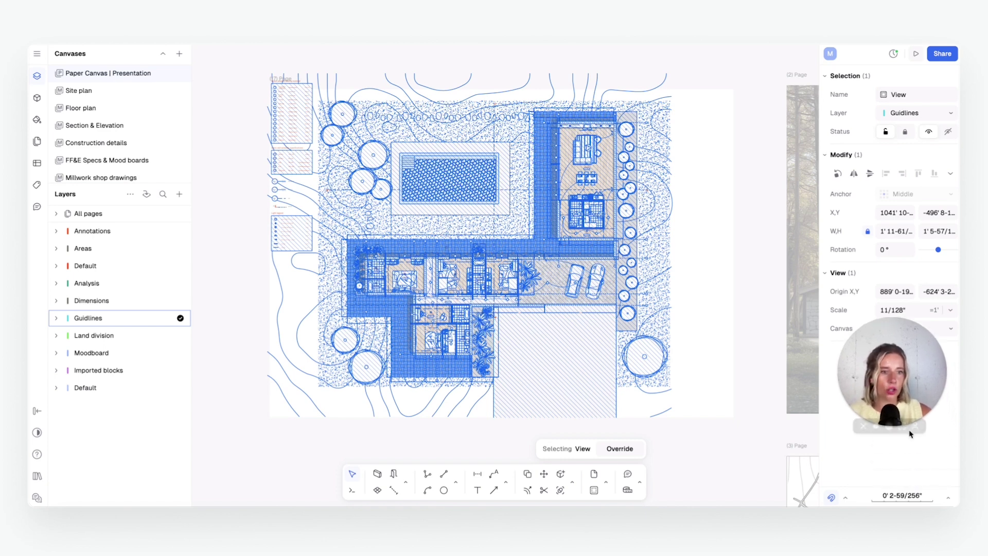
click(925, 497)
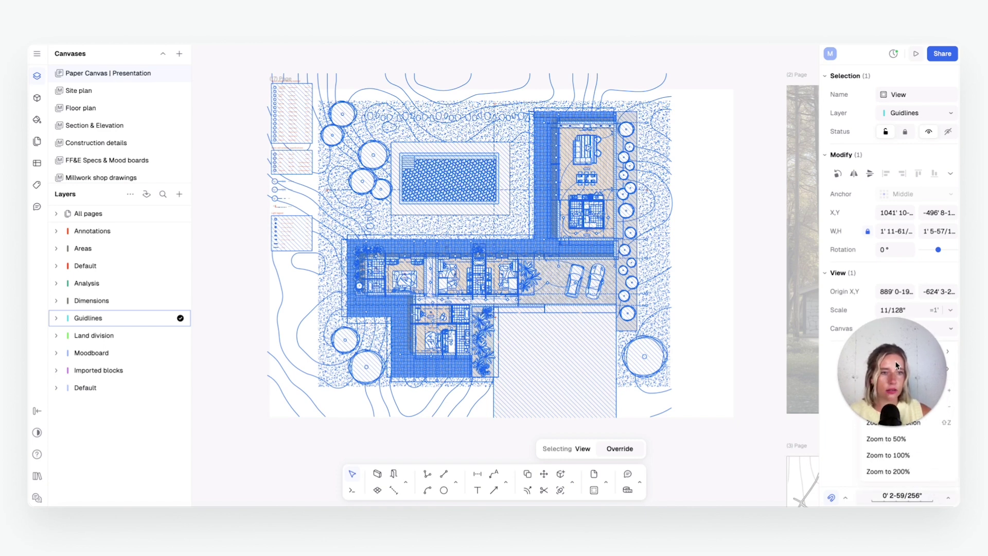
drag(896, 365, 798, 267)
mouse_move(894, 355)
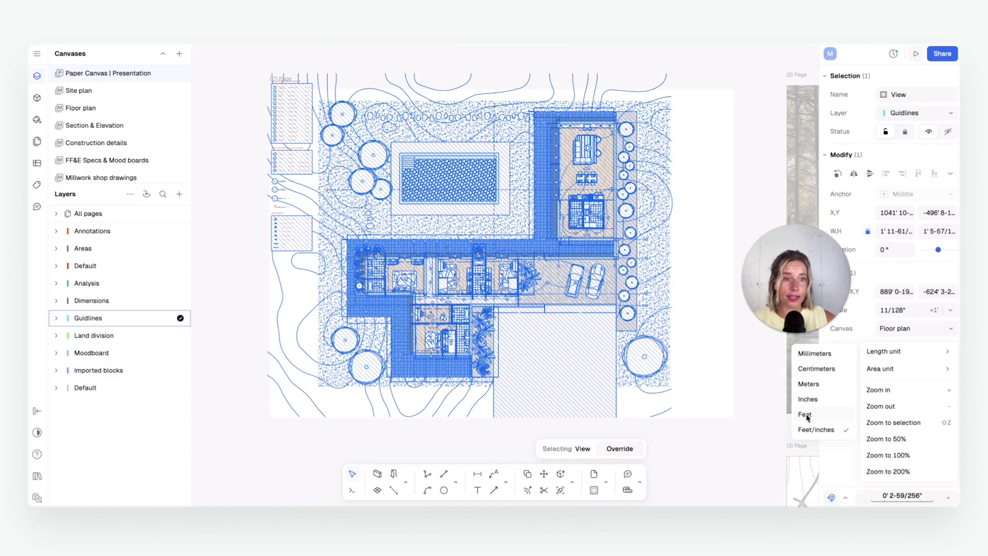
click(739, 396)
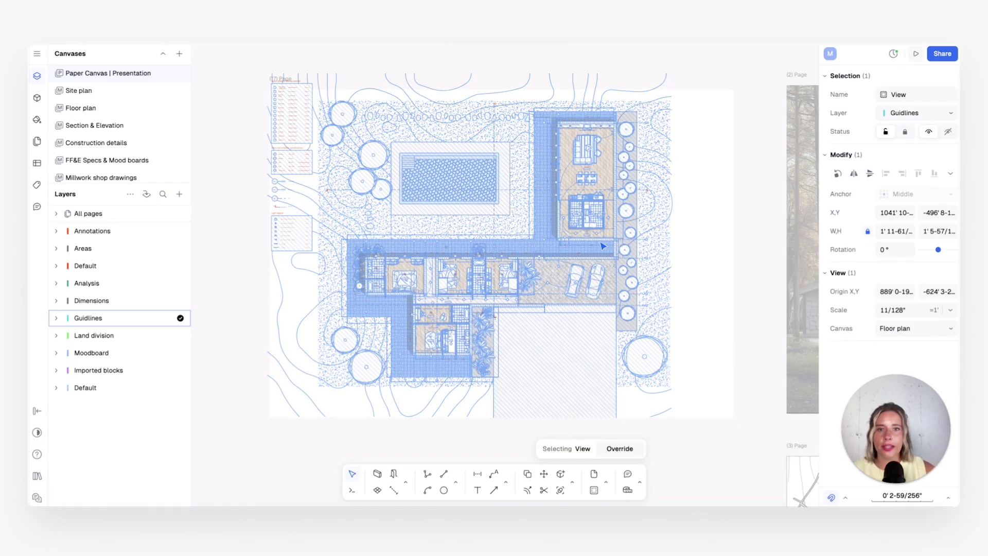
ctrl+scroll(458, 270, down, 5)
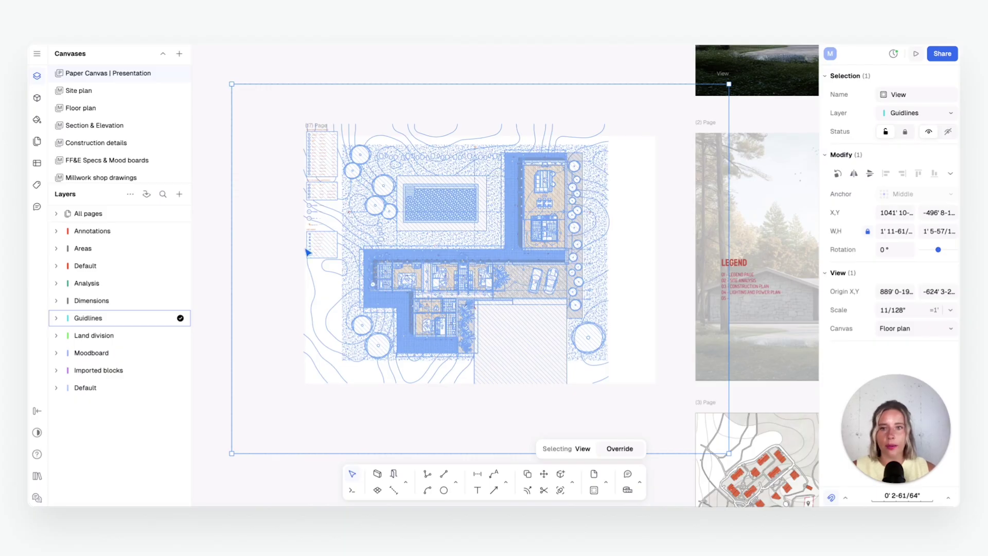
Crop the Floor plan view's left, top, right and bottom edges to the page 17 border
drag(232, 265, 290, 233)
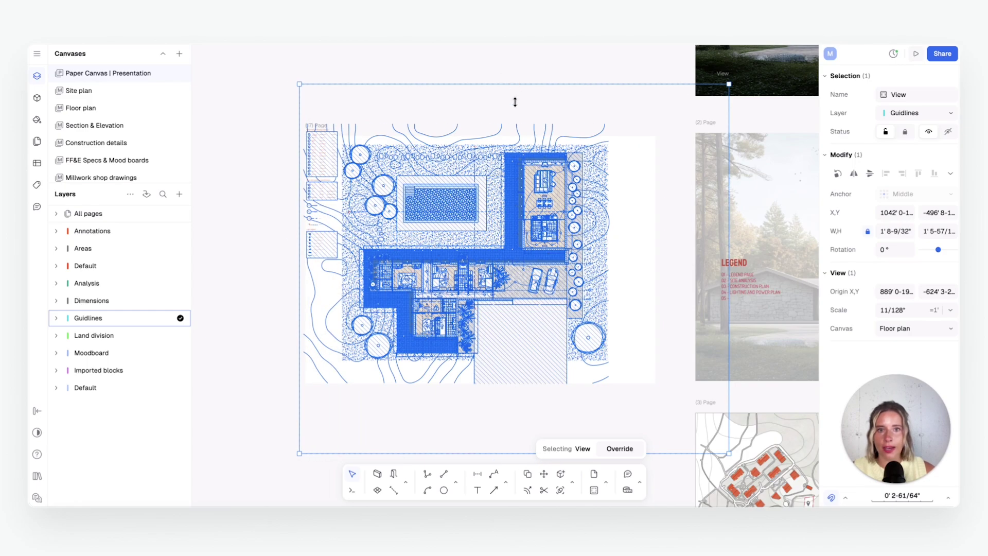
drag(514, 102, 519, 136)
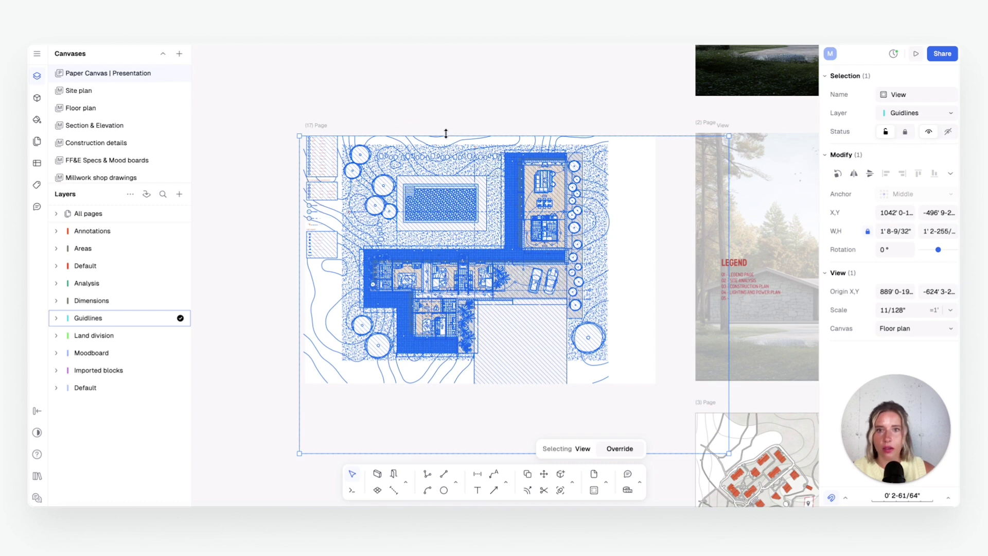
drag(446, 133, 445, 126)
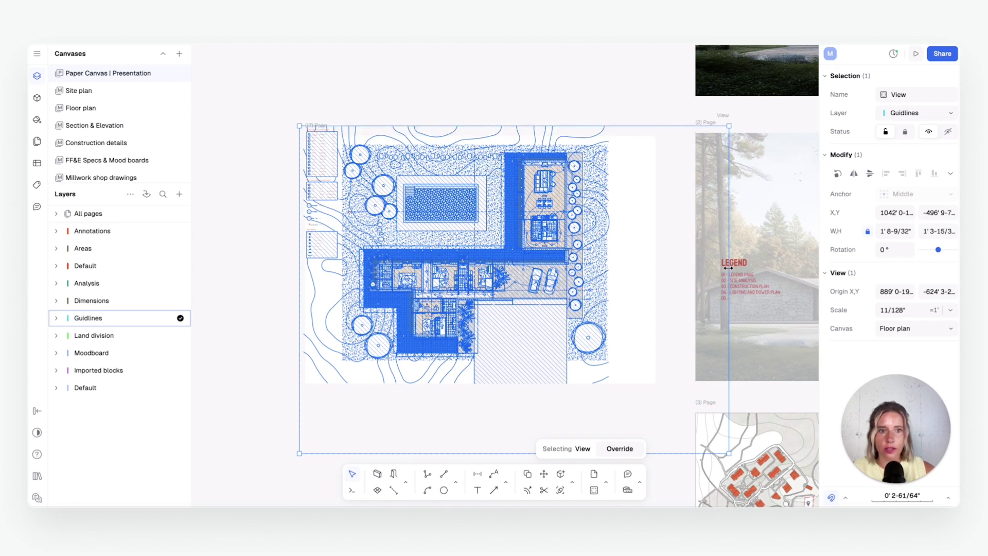
drag(729, 267, 619, 267)
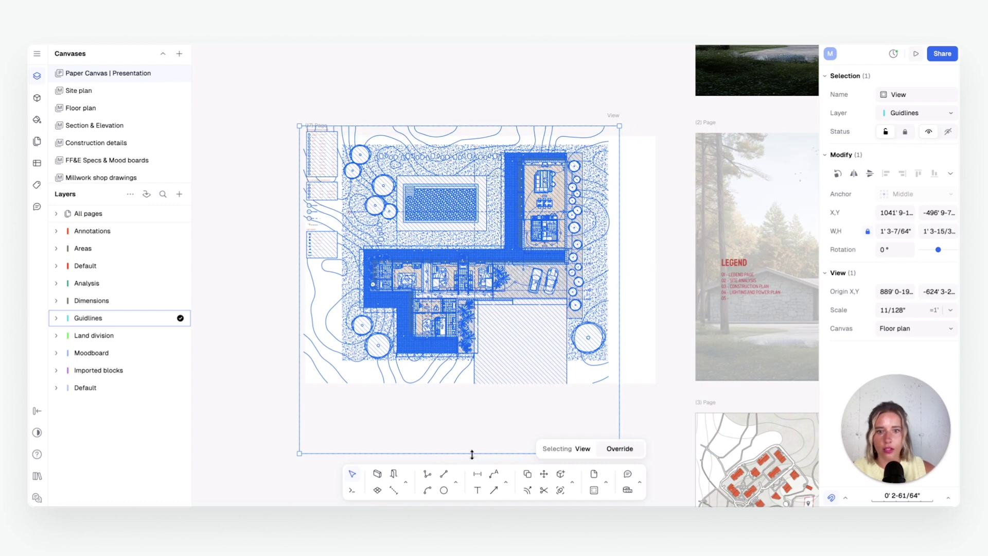
drag(476, 453, 489, 381)
Select the floor-plan View object on page 17 rather than the page itself
click(514, 403)
ctrl+scroll(432, 239, up, 5)
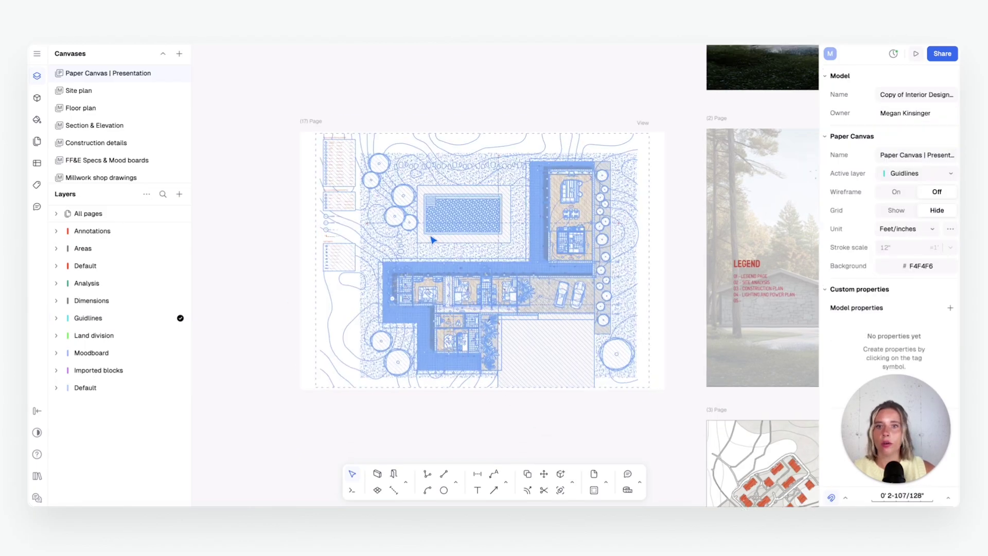
ctrl+scroll(449, 197, up, 2)
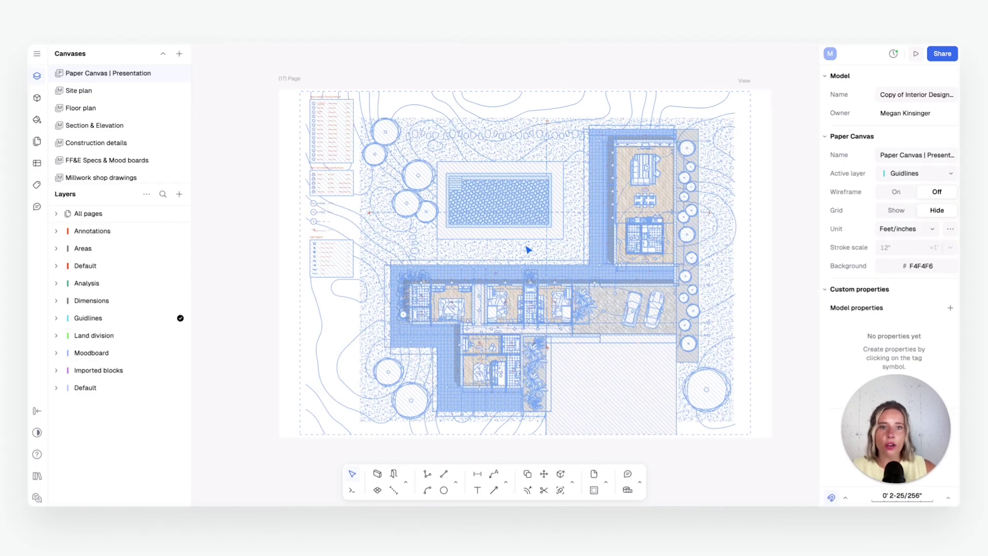
click(530, 252)
click(776, 248)
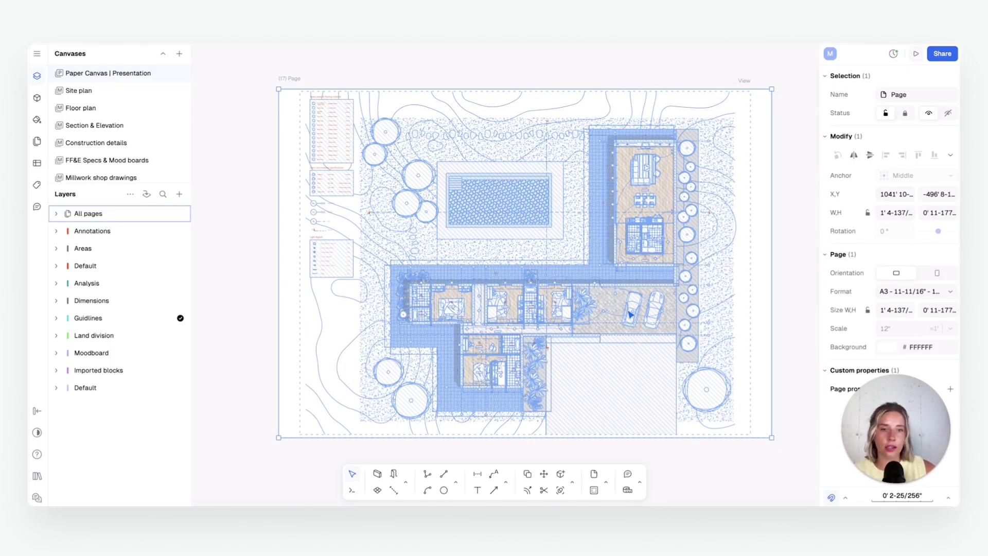
click(604, 285)
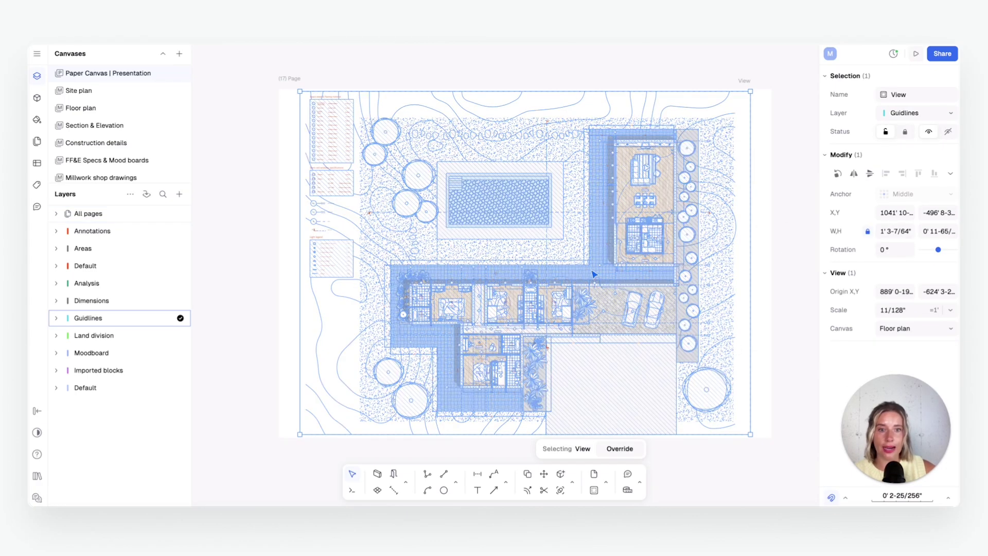
Start overriding the view's layers with zoom and pan locked
double_click(594, 275)
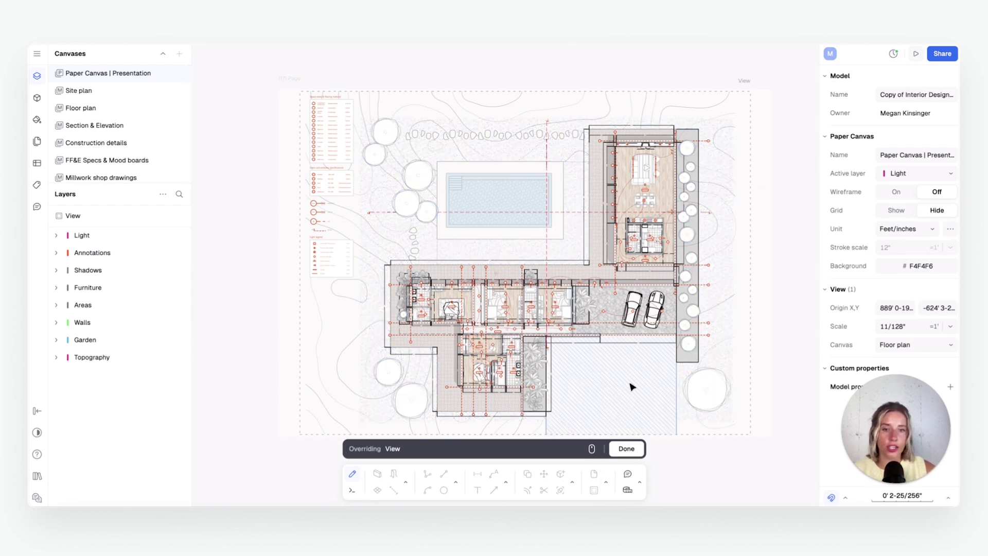
click(592, 449)
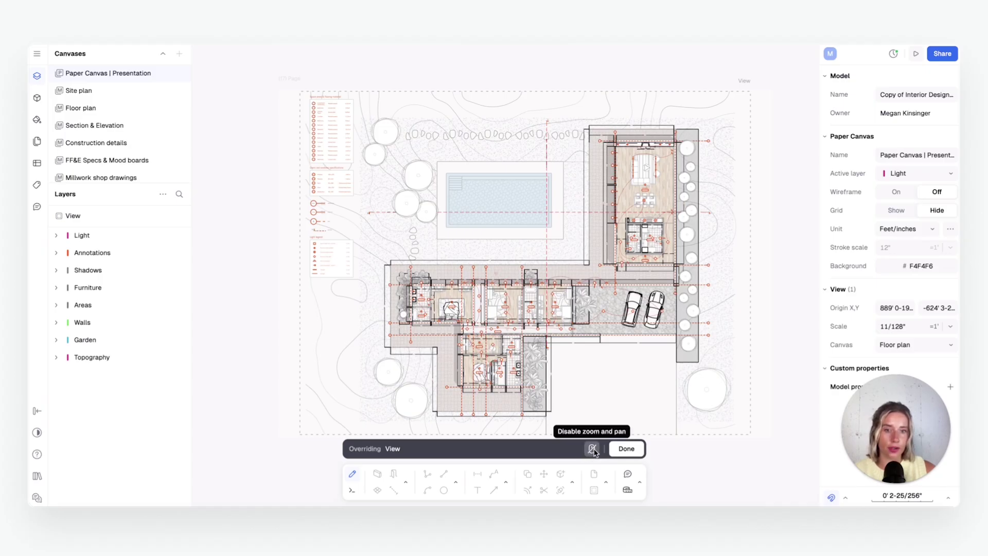
scroll(606, 309, up, 3)
scroll(600, 304, down, 10)
scroll(599, 299, up, 6)
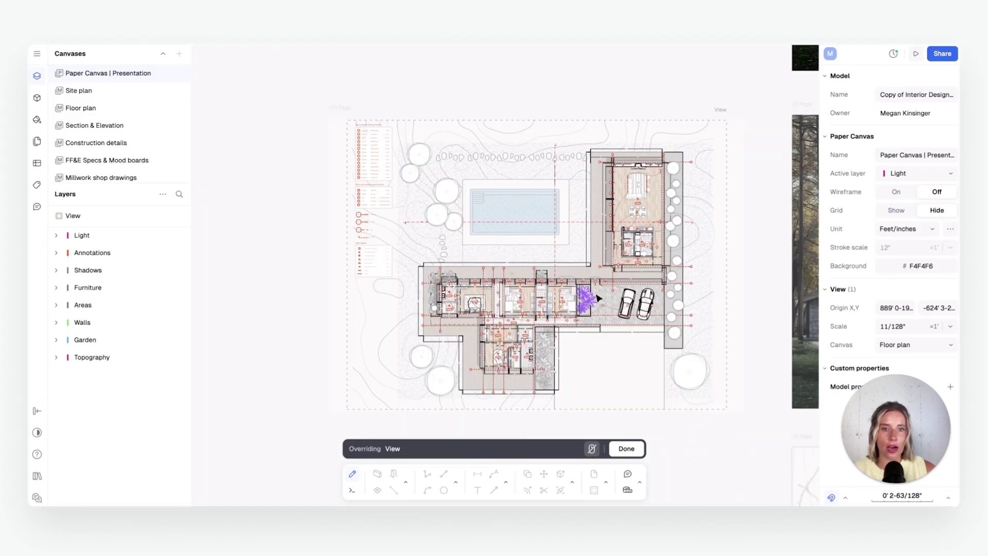
scroll(599, 299, up, 2)
scroll(587, 299, down, 1)
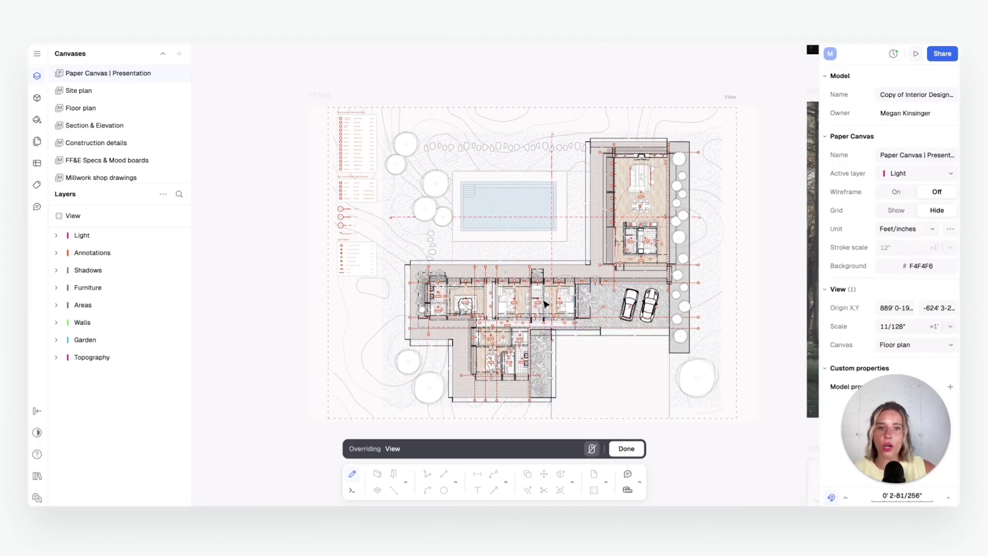
scroll(547, 324, up, 4)
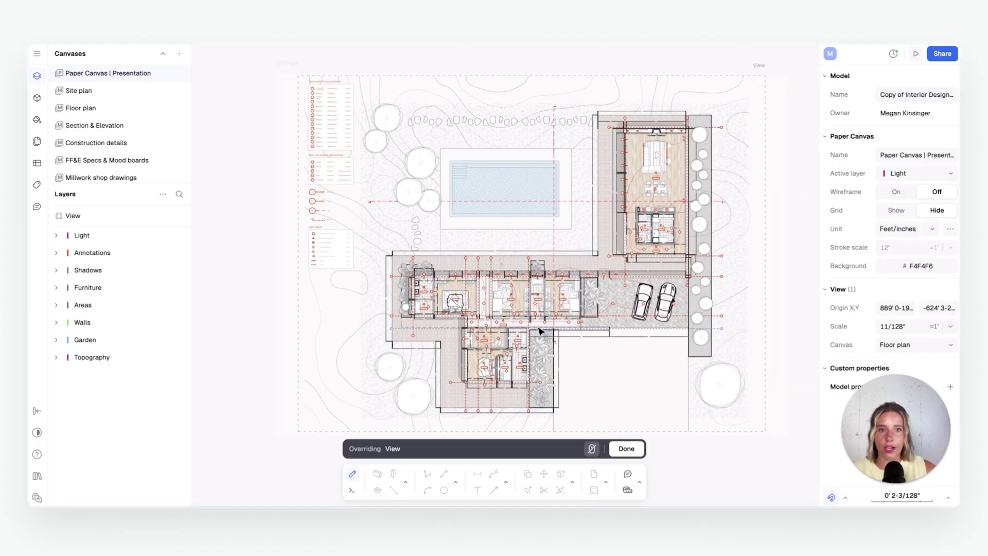
scroll(540, 329, right, 2)
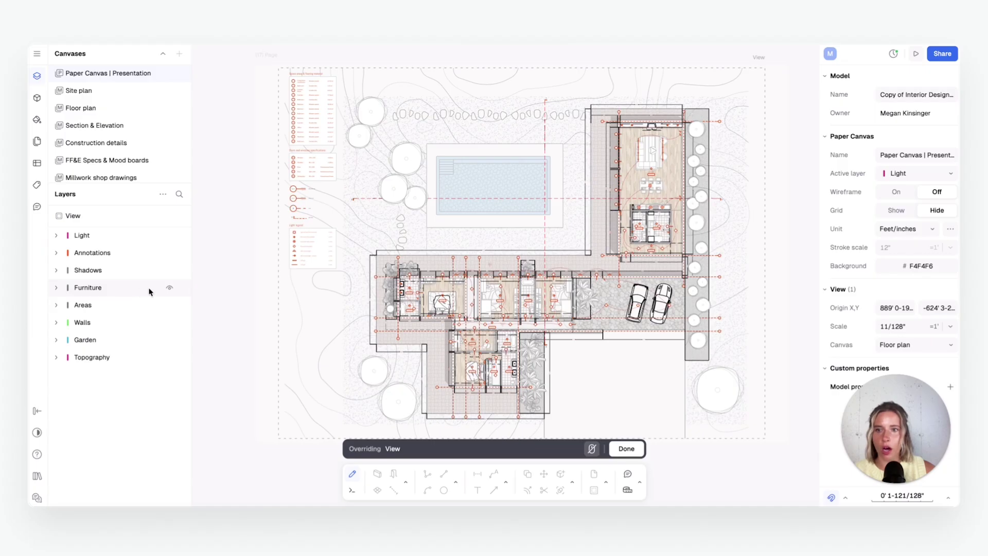
Hide the Light, Furniture and Areas layers in the view and finish the override
click(169, 236)
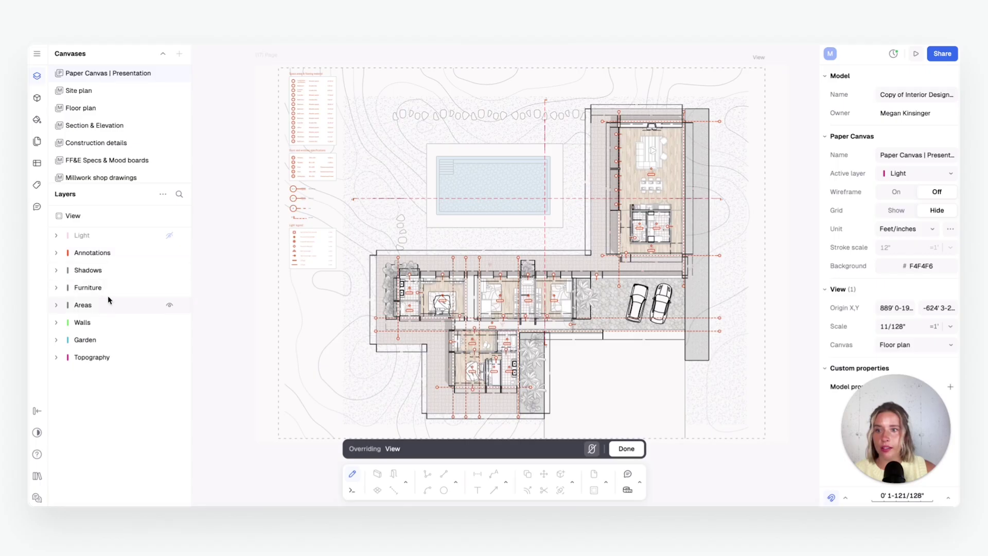
click(170, 288)
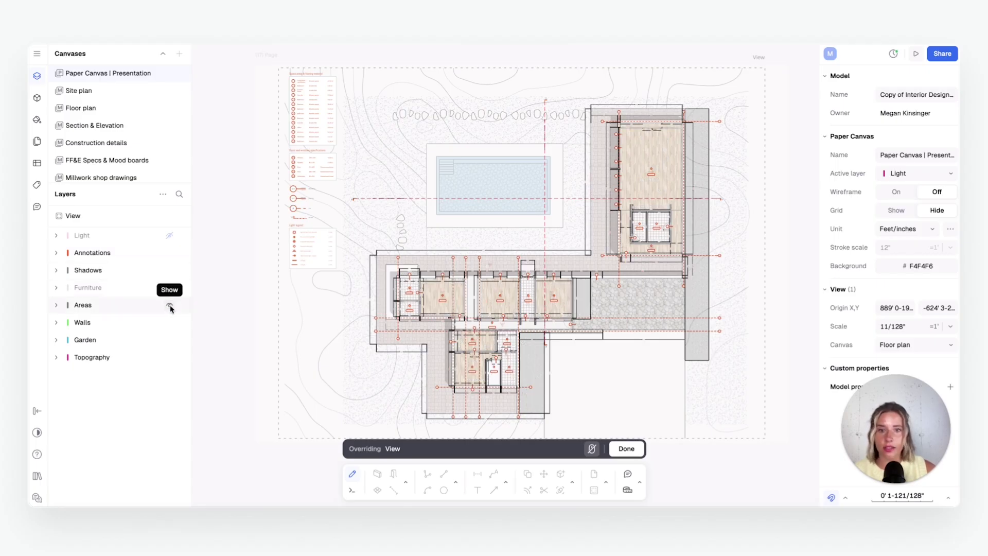
click(170, 306)
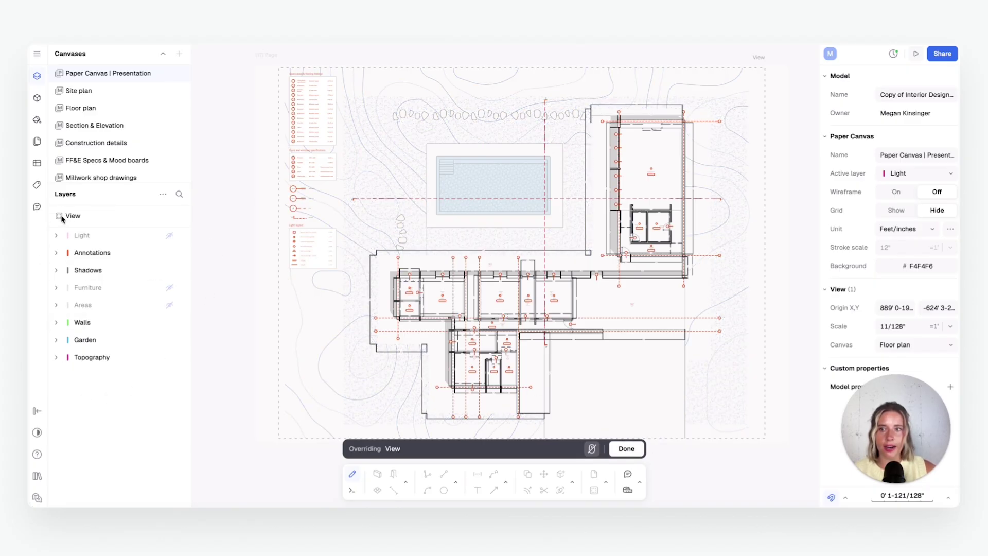
click(626, 448)
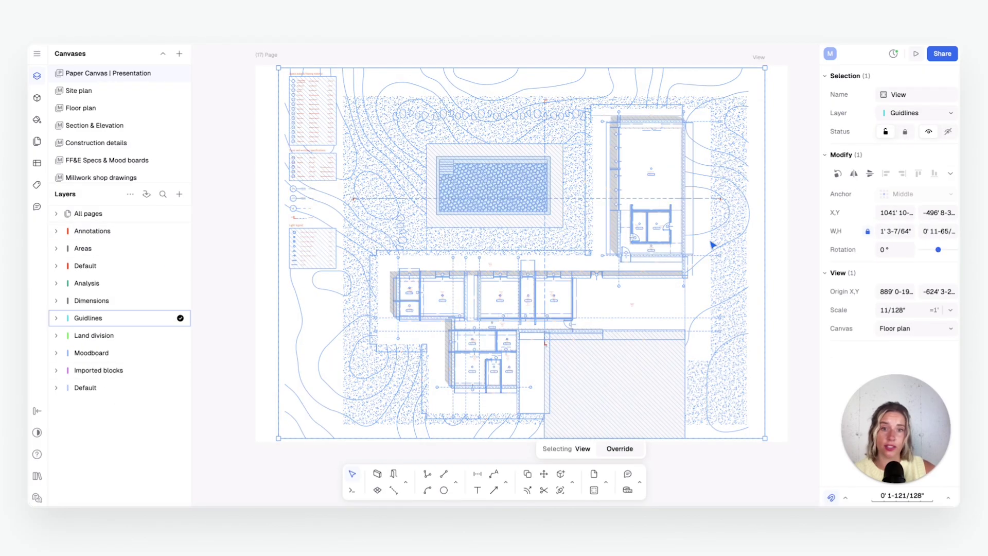
click(794, 264)
middle_drag(790, 245, 739, 269)
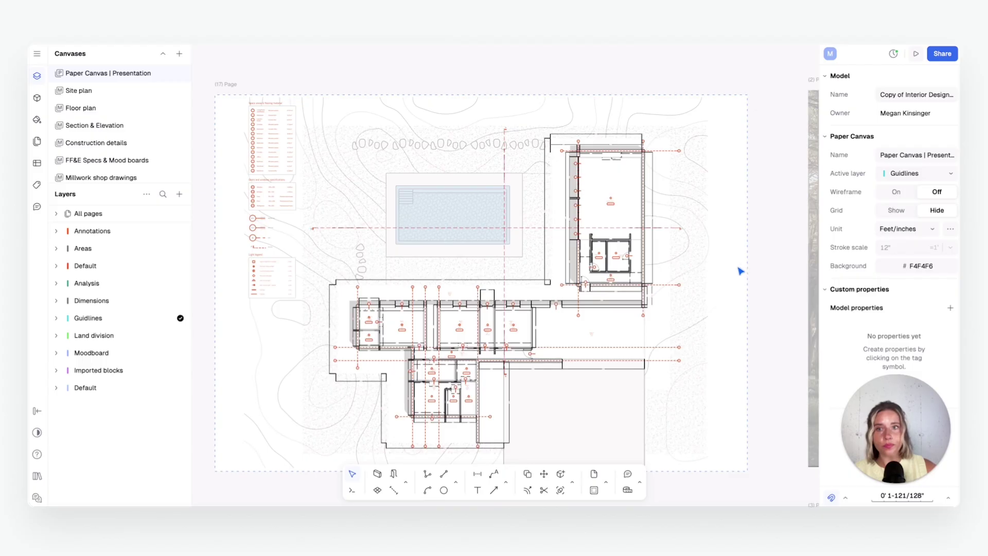
click(501, 273)
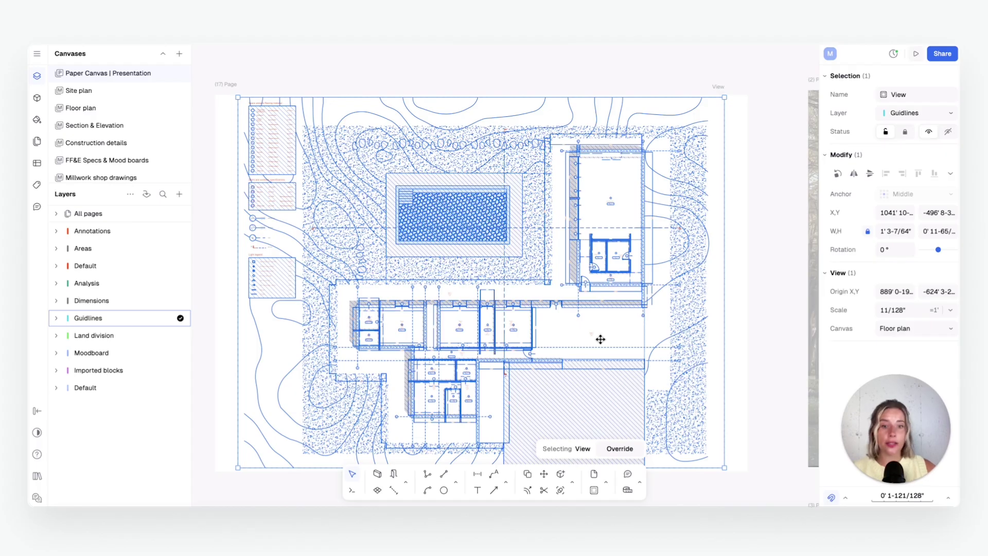
scroll(600, 340, up, 5)
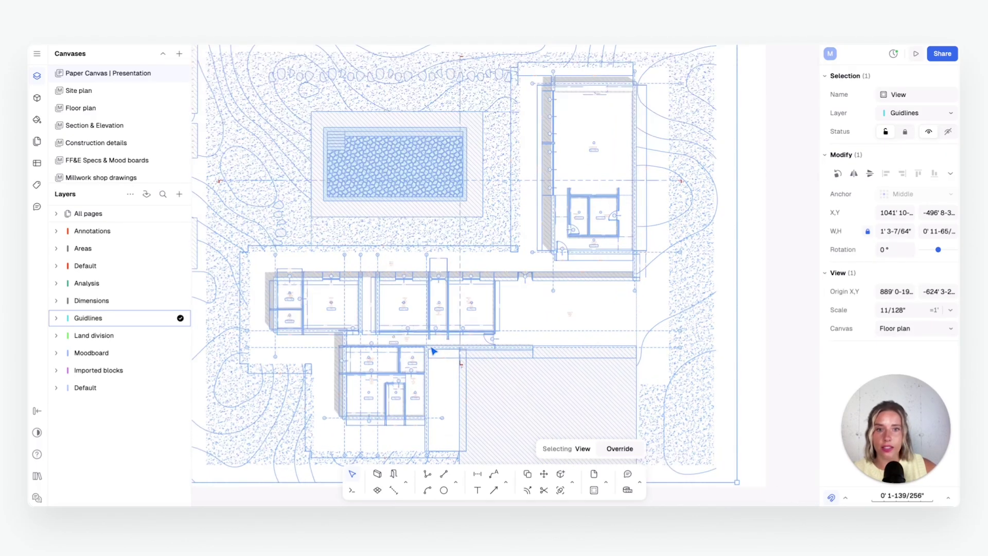
scroll(434, 351, down, 5)
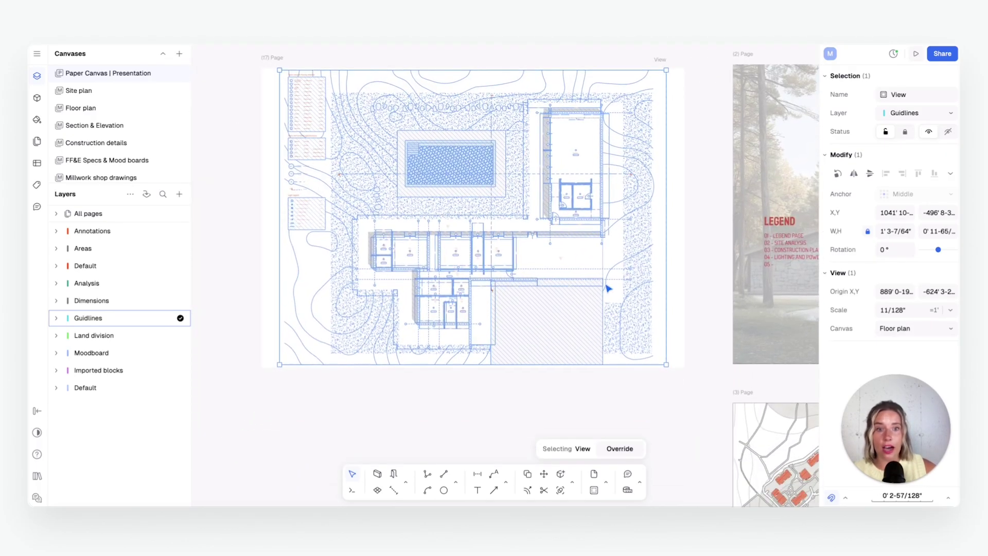
click(678, 282)
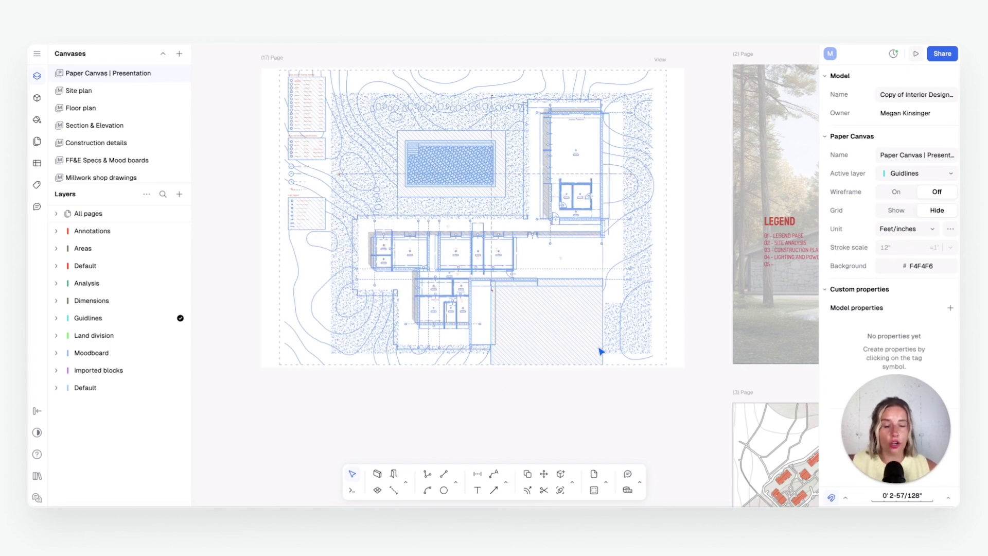
middle_drag(601, 351, 589, 327)
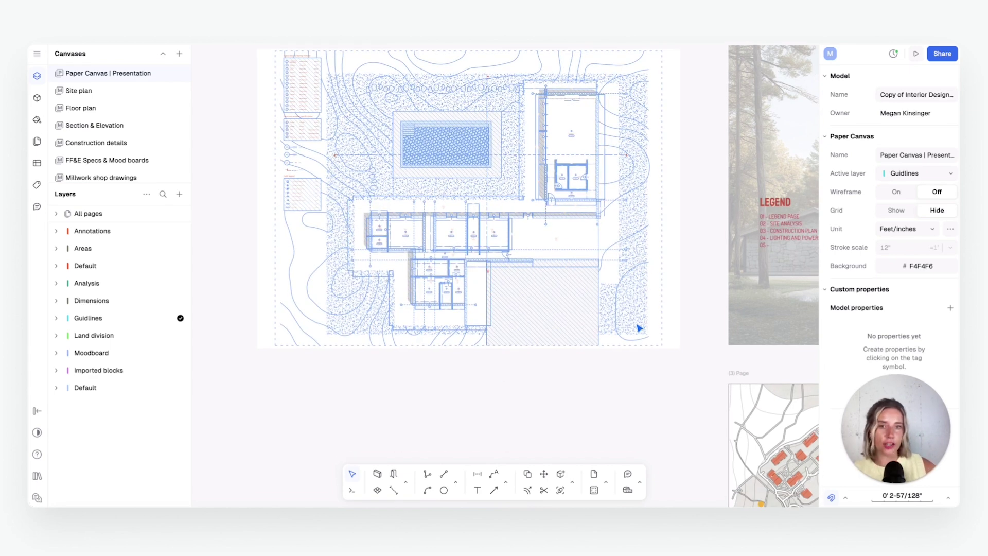
scroll(640, 329, down, 5)
scroll(462, 318, up, 3)
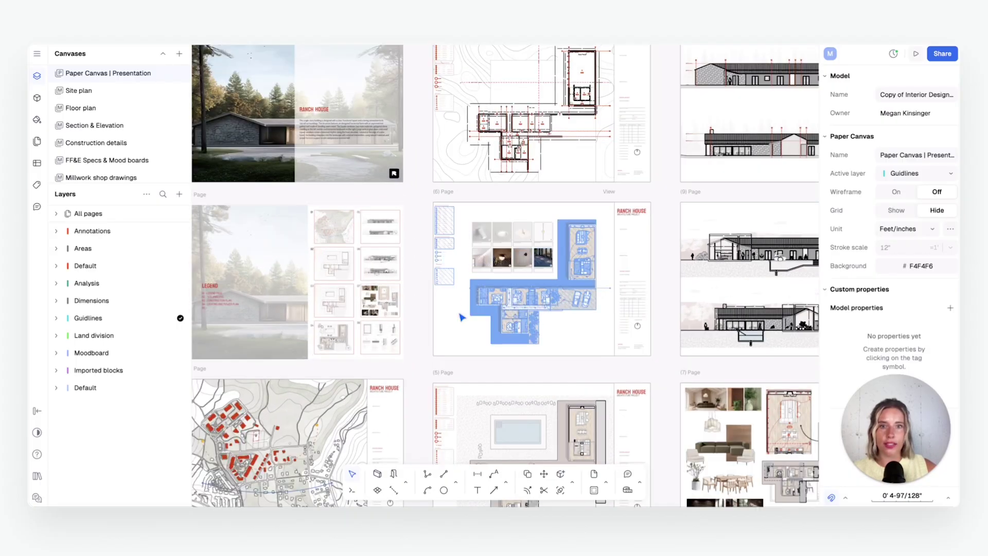
scroll(462, 318, up, 5)
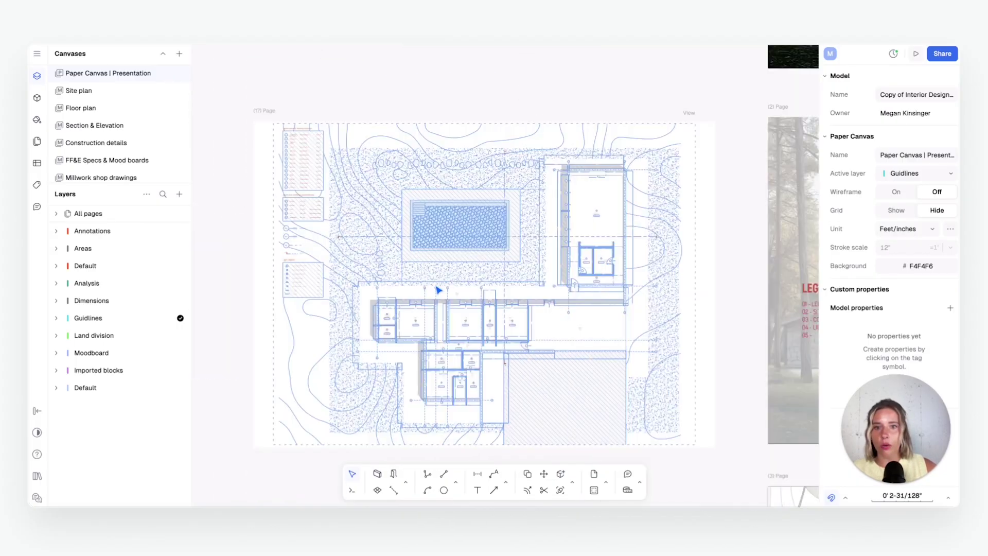
scroll(438, 290, up, 3)
scroll(441, 287, down, 3)
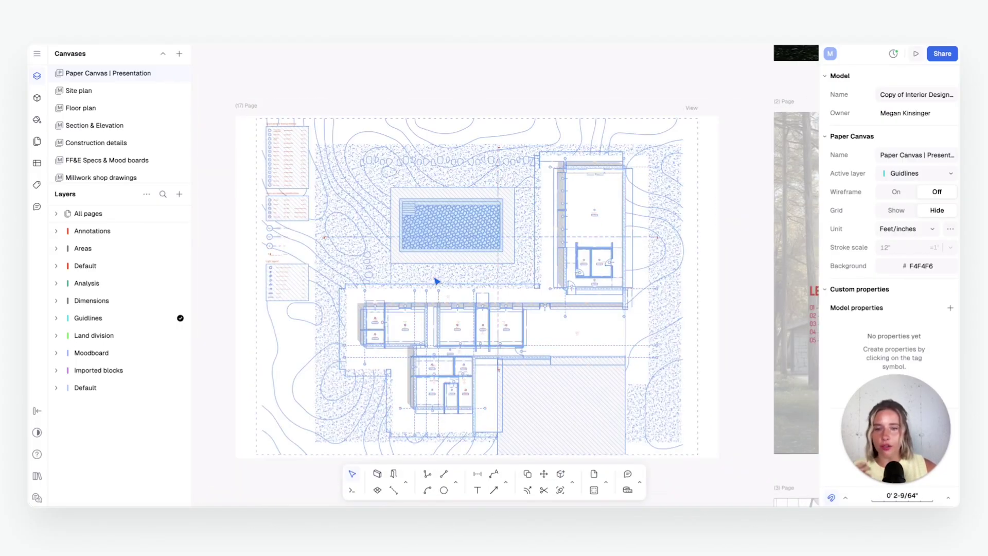
scroll(552, 286, down, 5)
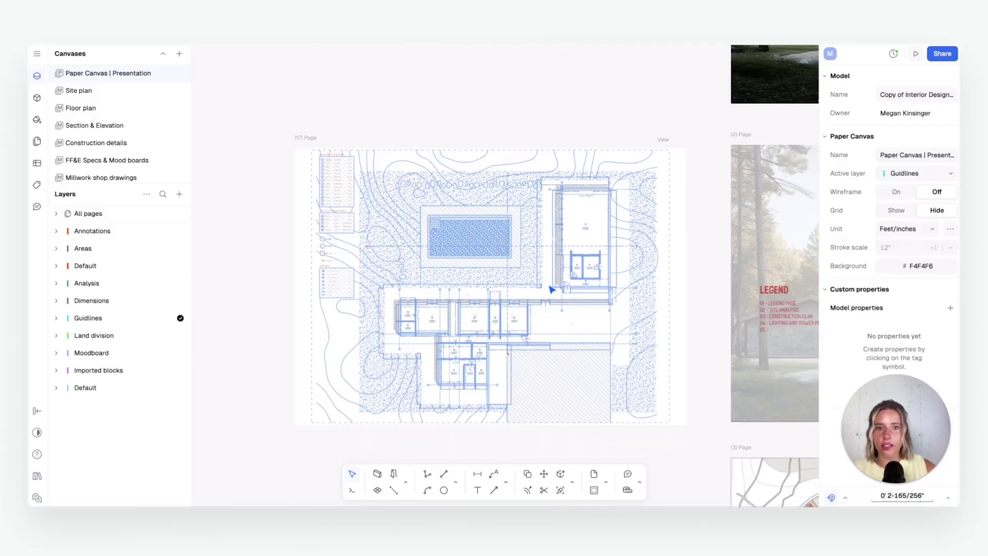
drag(722, 211, 485, 268)
scroll(543, 196, up, 5)
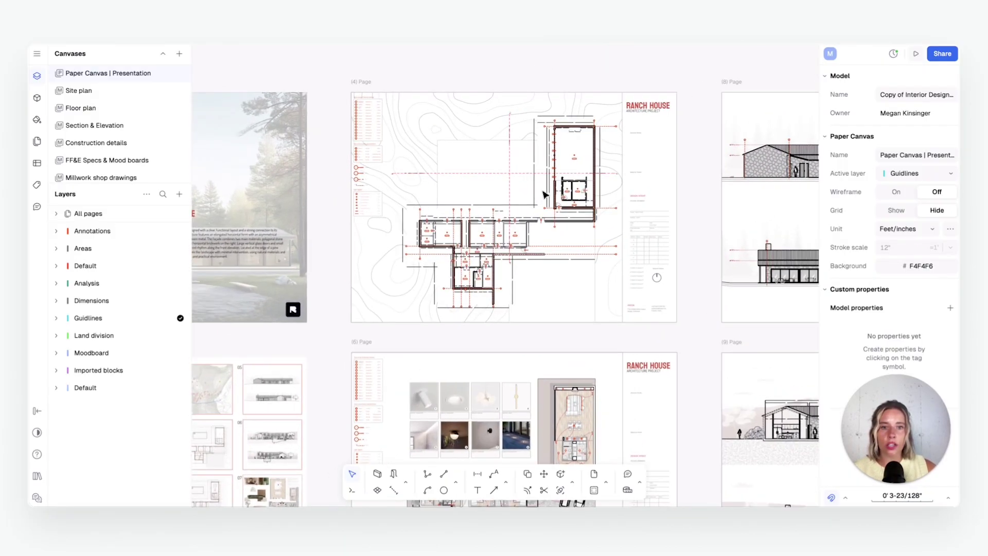
scroll(542, 226, up, 3)
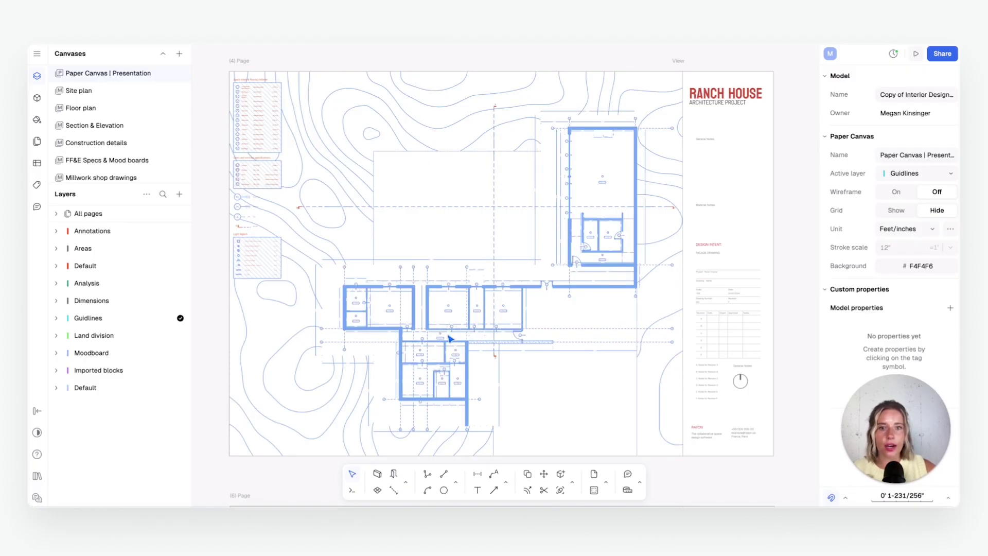
scroll(450, 339, down, 3)
scroll(478, 288, up, 6)
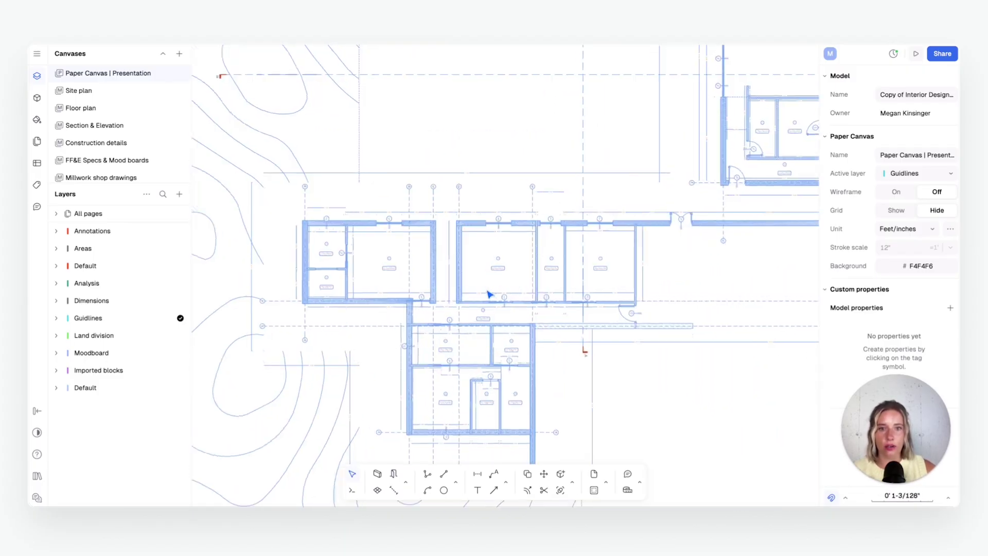
scroll(489, 294, down, 5)
scroll(346, 144, up, 6)
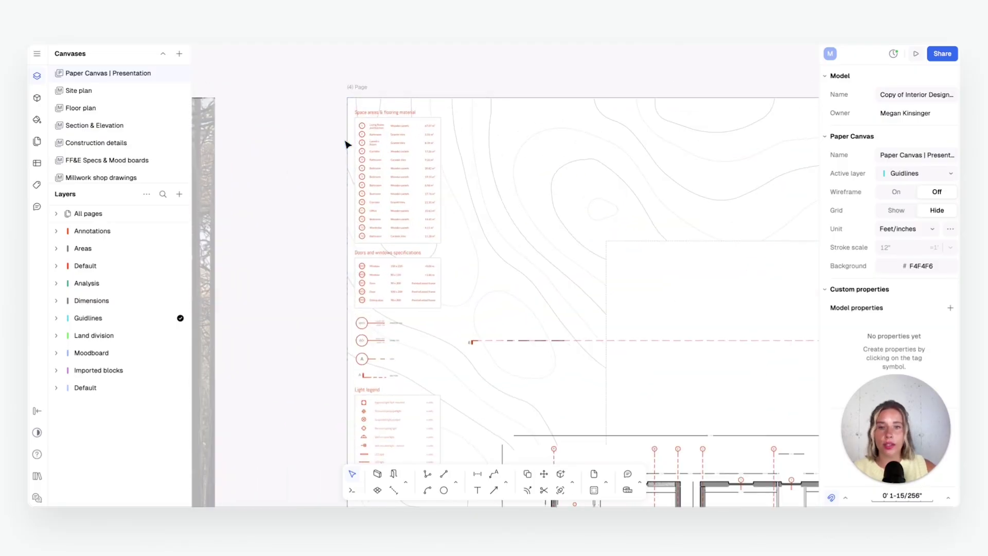
scroll(388, 185, down, 3)
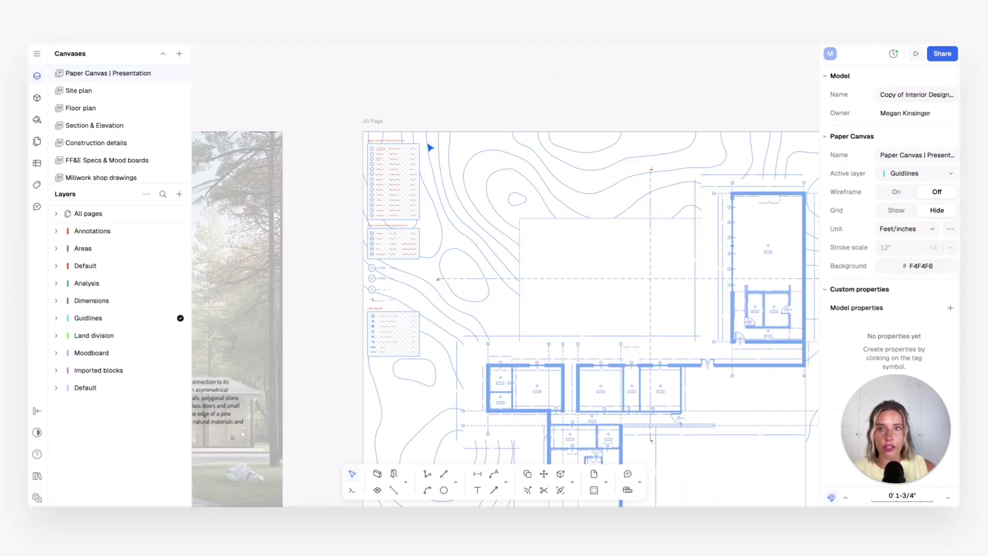
scroll(666, 220, down, 5)
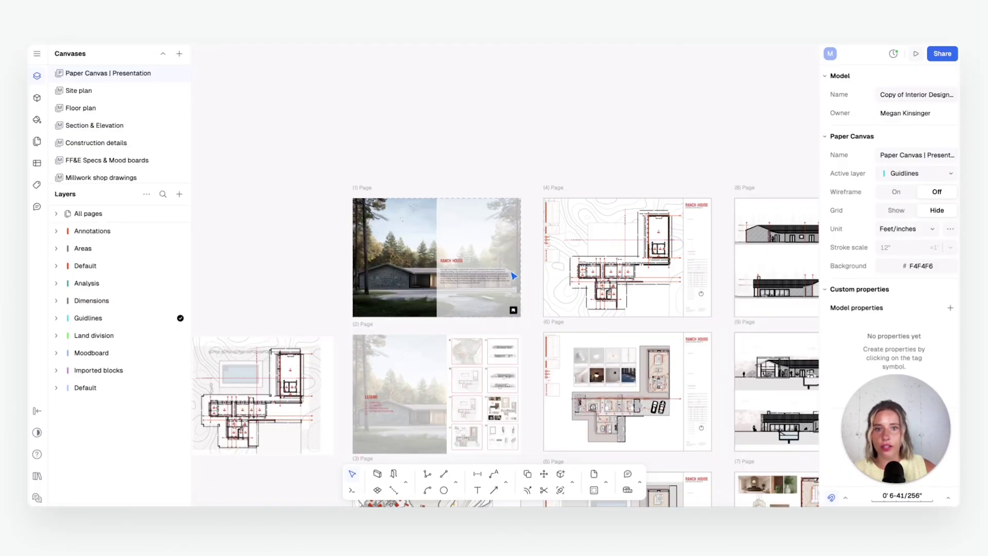
middle_drag(186, 264, 319, 222)
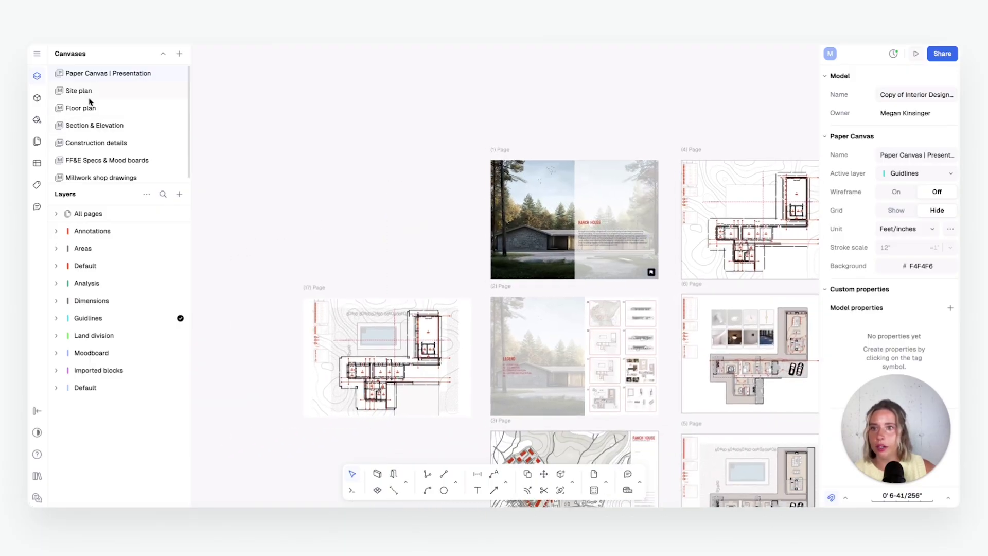
click(82, 108)
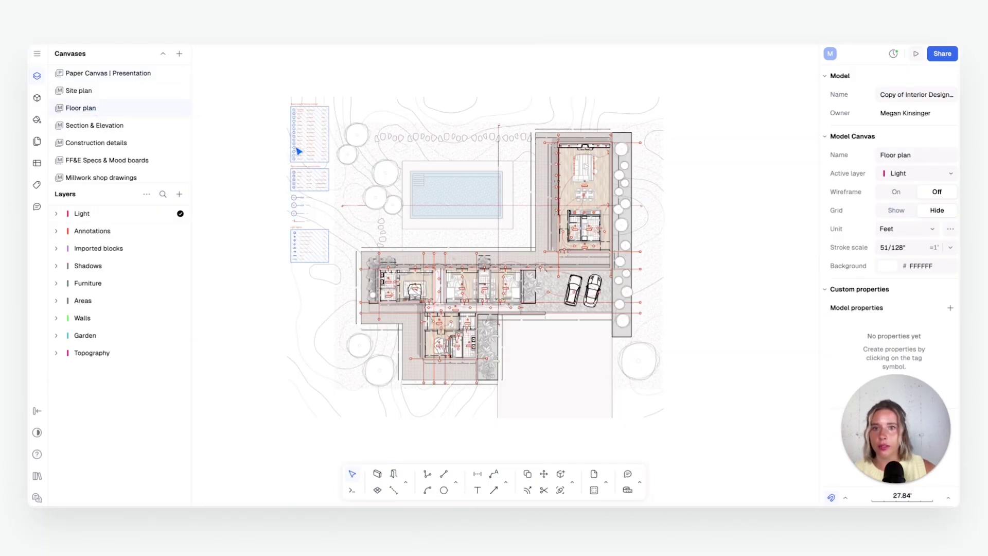
scroll(493, 190, up, 2)
middle_drag(451, 194, 364, 294)
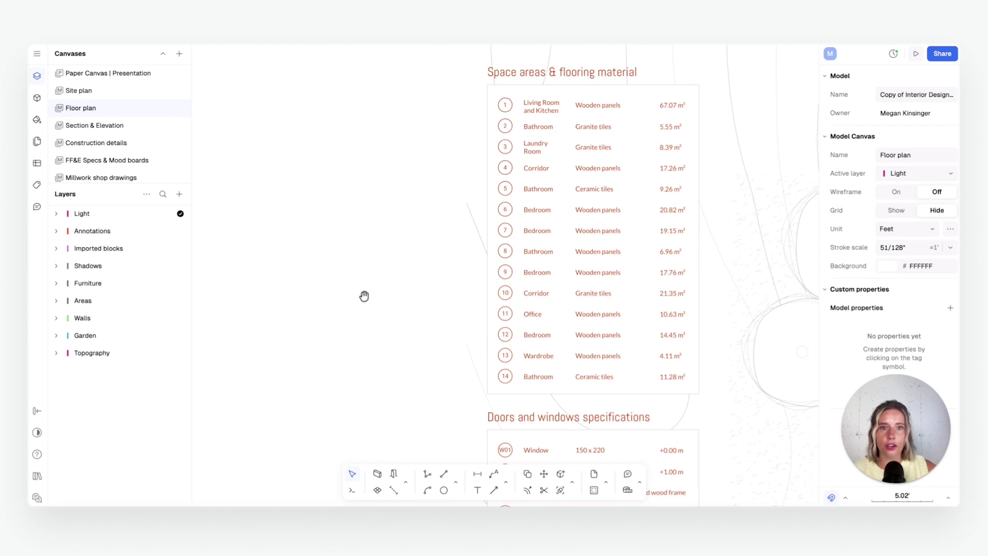
click(583, 102)
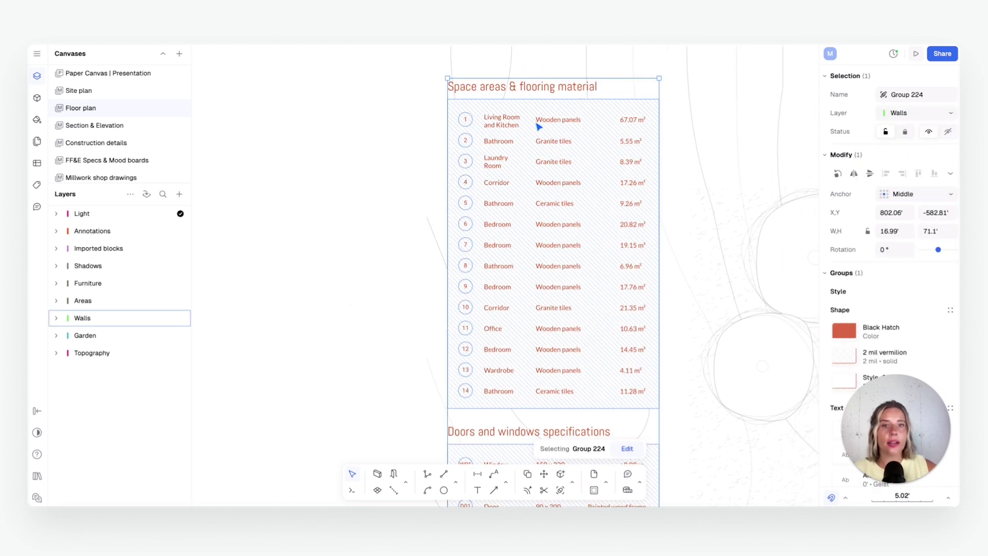
click(366, 185)
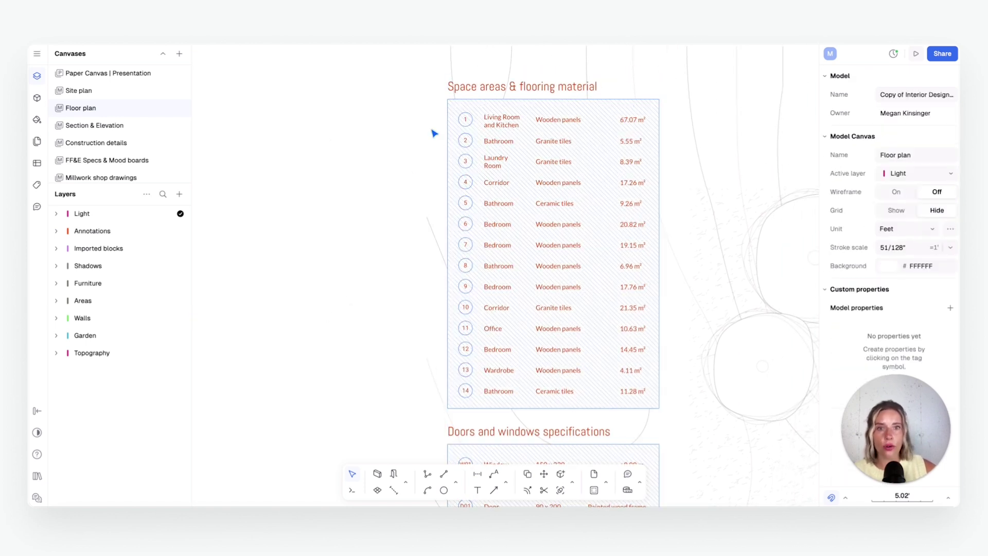
Draw a 15.7' × 24.58' rectangle to the left of the flooring material table
click(456, 484)
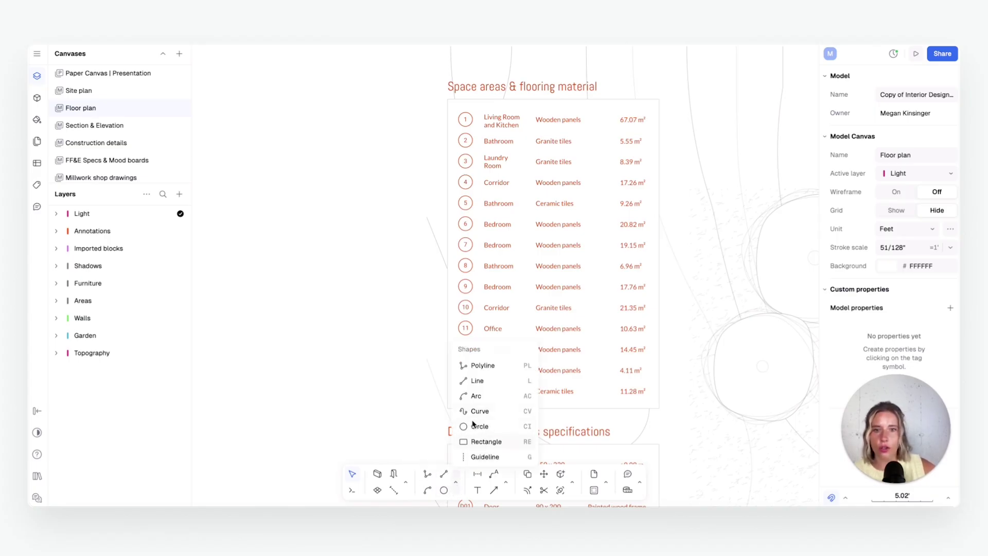
click(478, 441)
scroll(423, 239, left, 5)
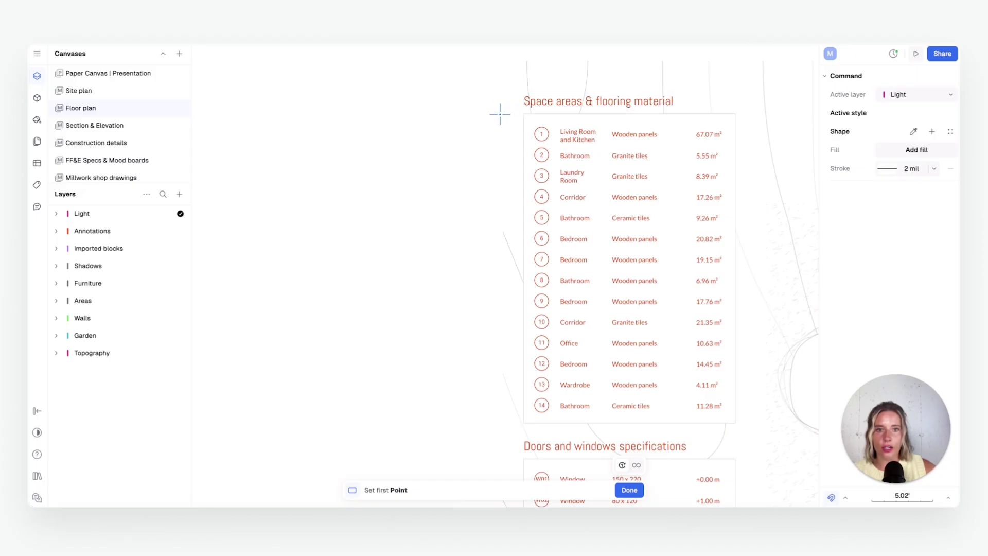
click(491, 113)
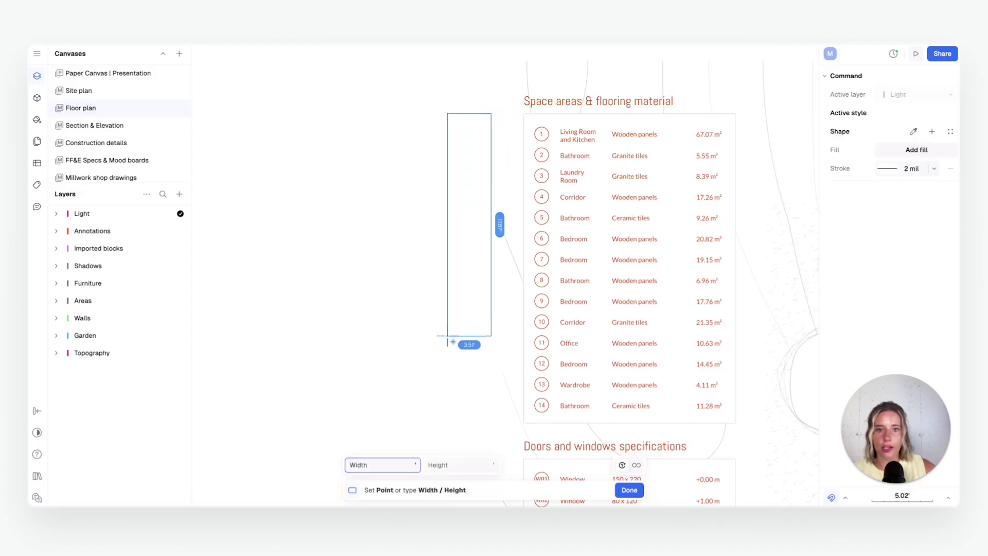
click(295, 420)
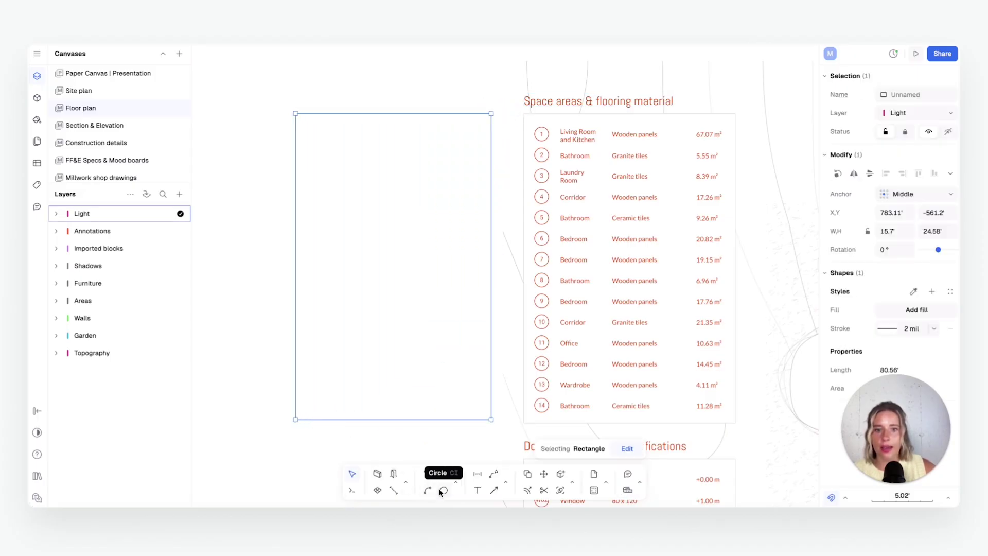
click(478, 490)
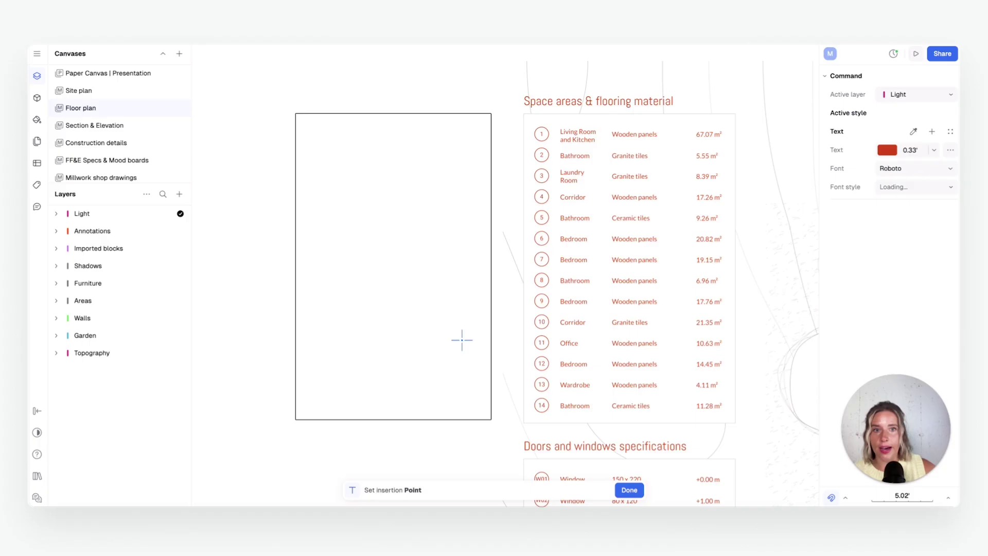
Type the title 'SPACE AREAS AND FLOORING MATERIAL' above the rectangle
click(309, 101)
text(SPAC)
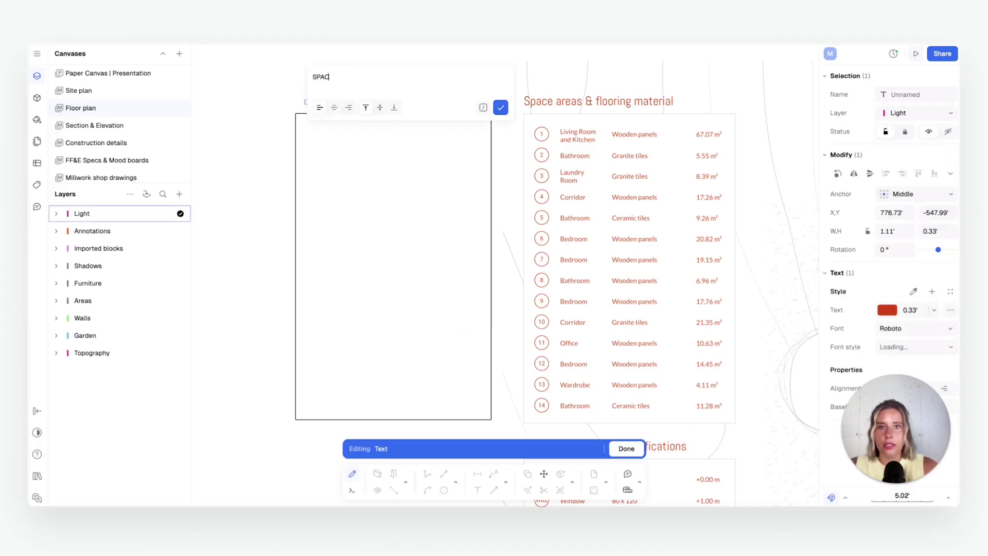
text(E AREAS AND F)
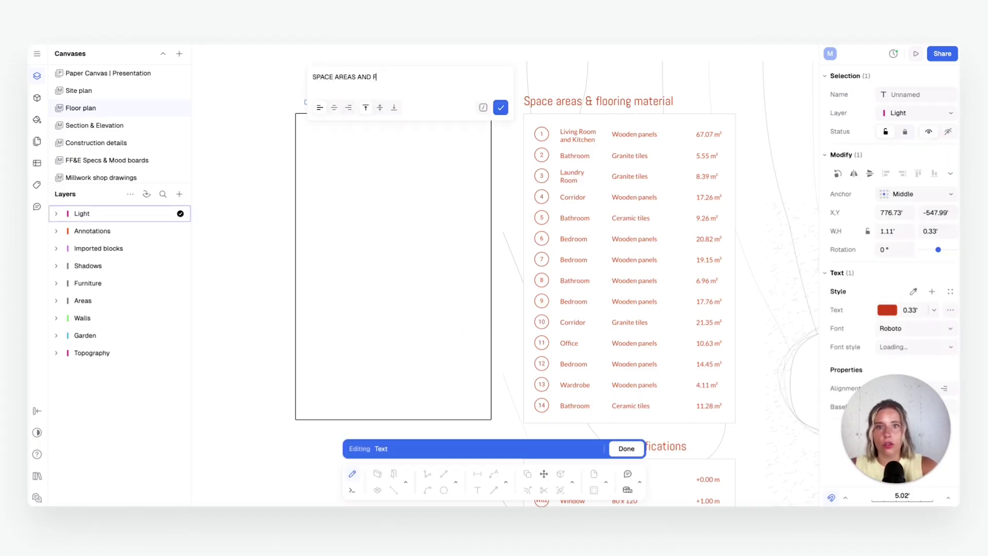
text(LOORING MATERIA)
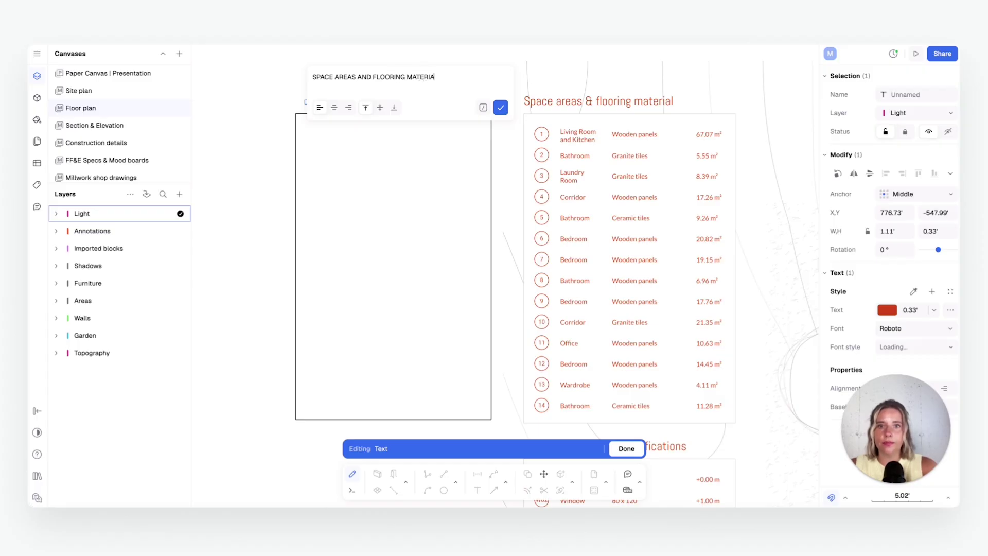
text(L)
click(500, 107)
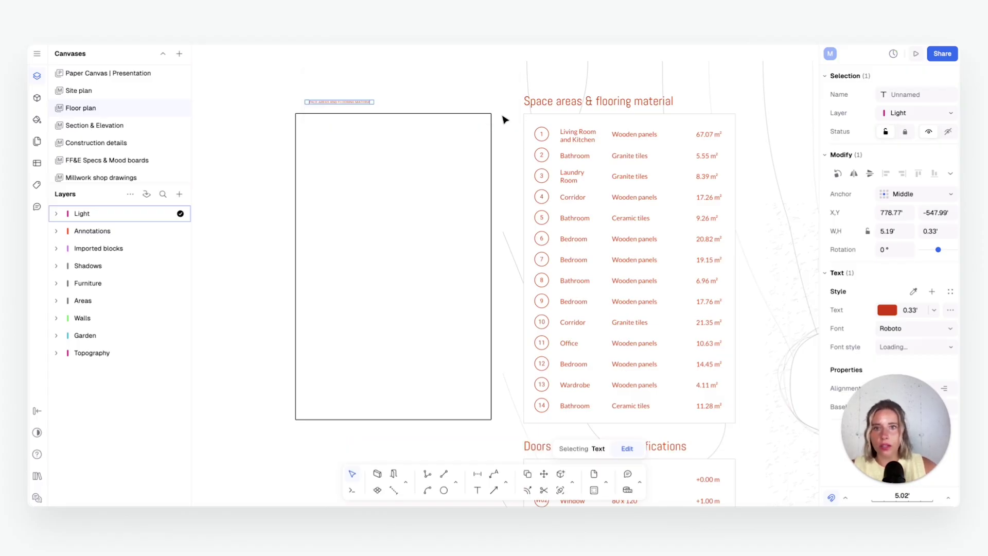
Set the title's text size to 0.6', move it onto the rectangle, and save the style
click(933, 310)
click(924, 309)
double_click(916, 310)
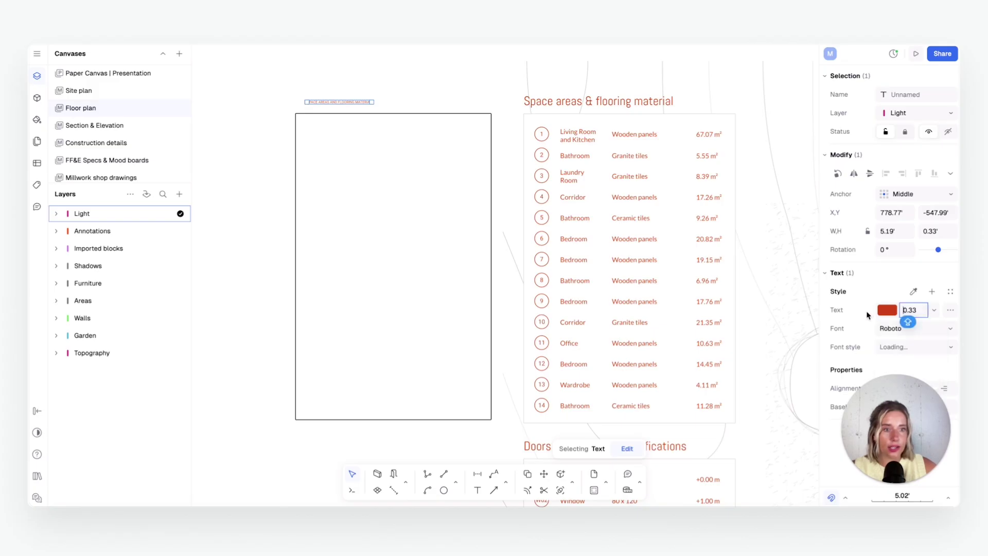
text(0.6)
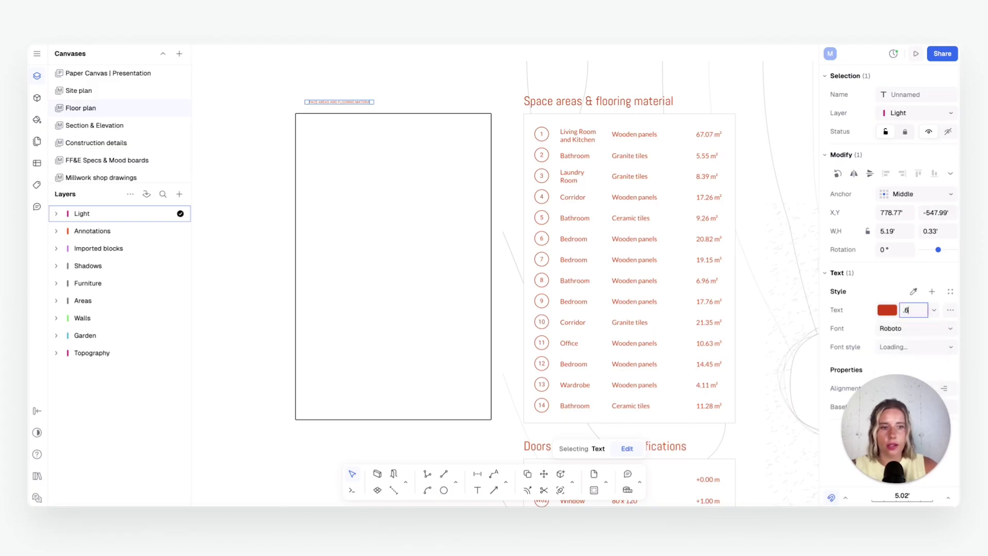
key(Return)
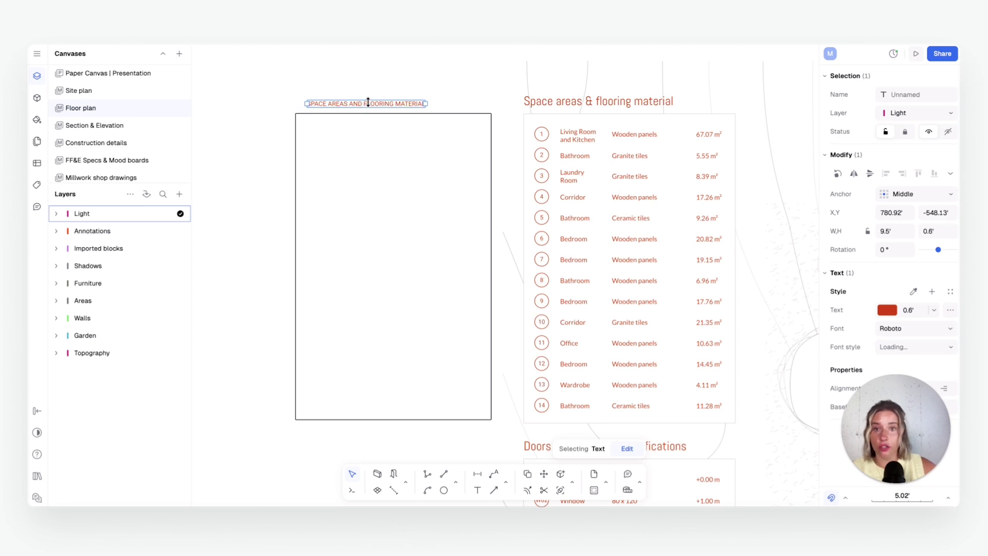
drag(368, 101, 362, 105)
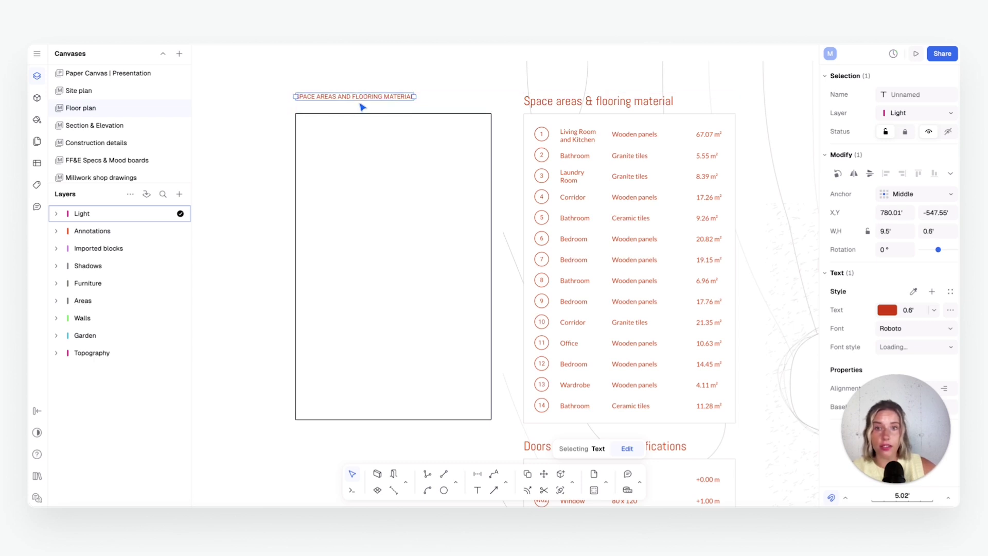
click(932, 292)
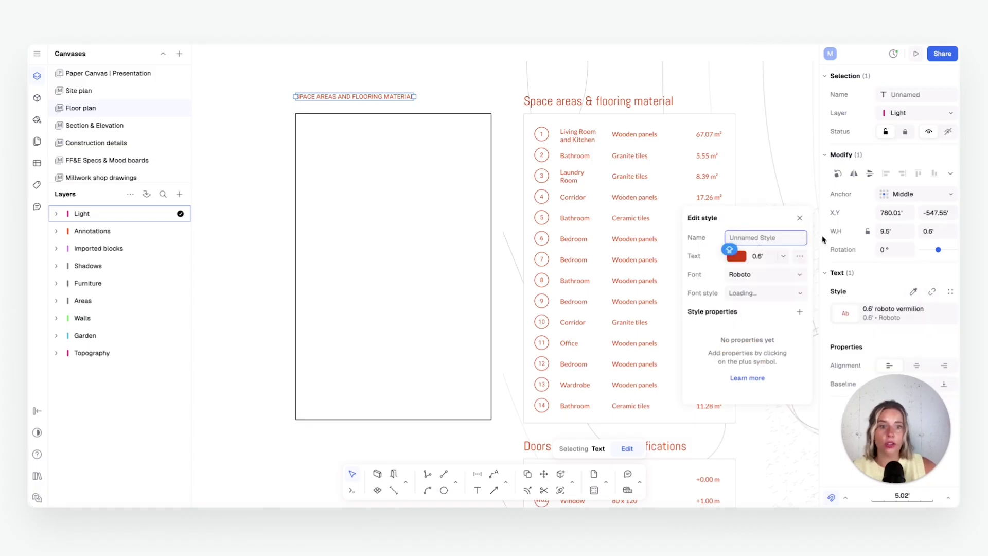
click(800, 218)
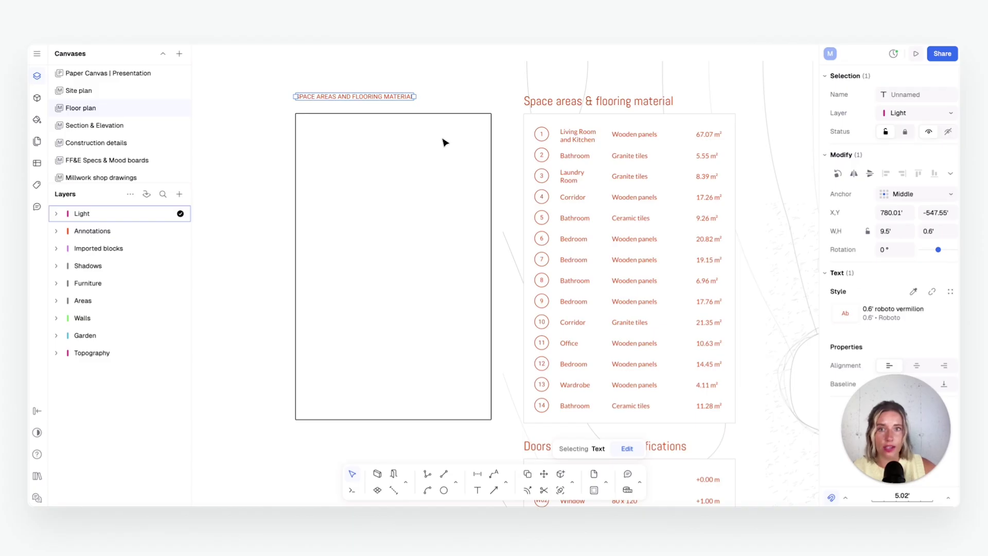
click(388, 161)
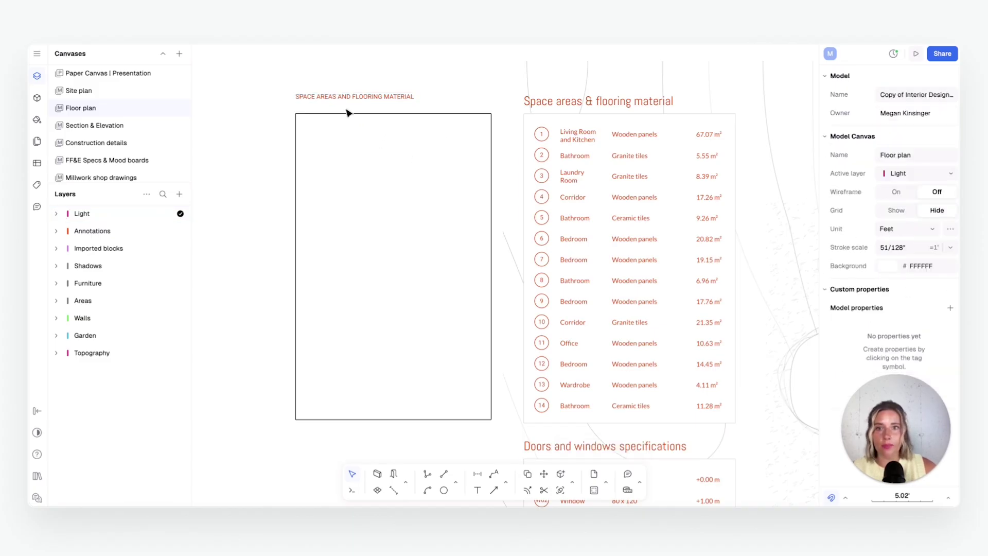
drag(364, 98, 369, 105)
key(Escape)
ctrl+scroll(452, 347, up, 2)
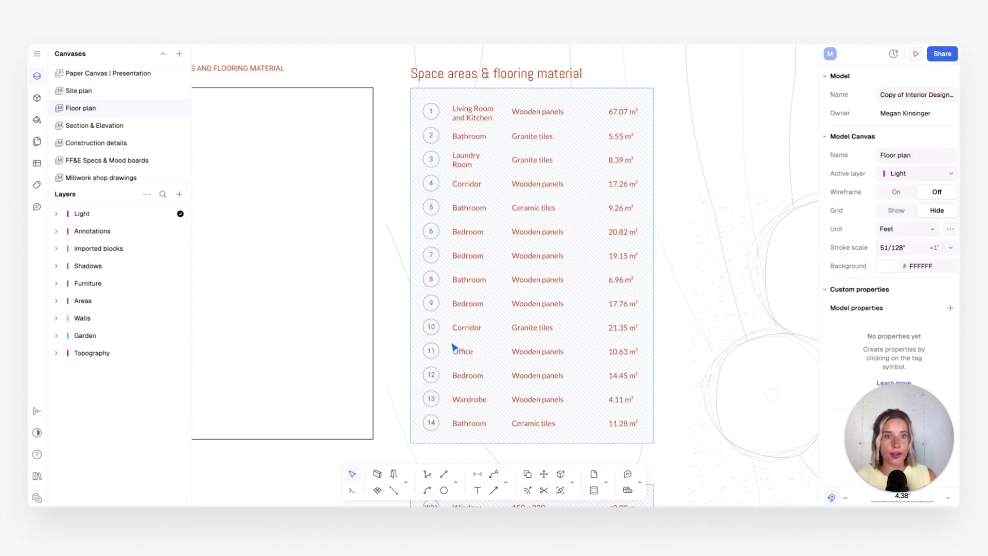
key(Escape)
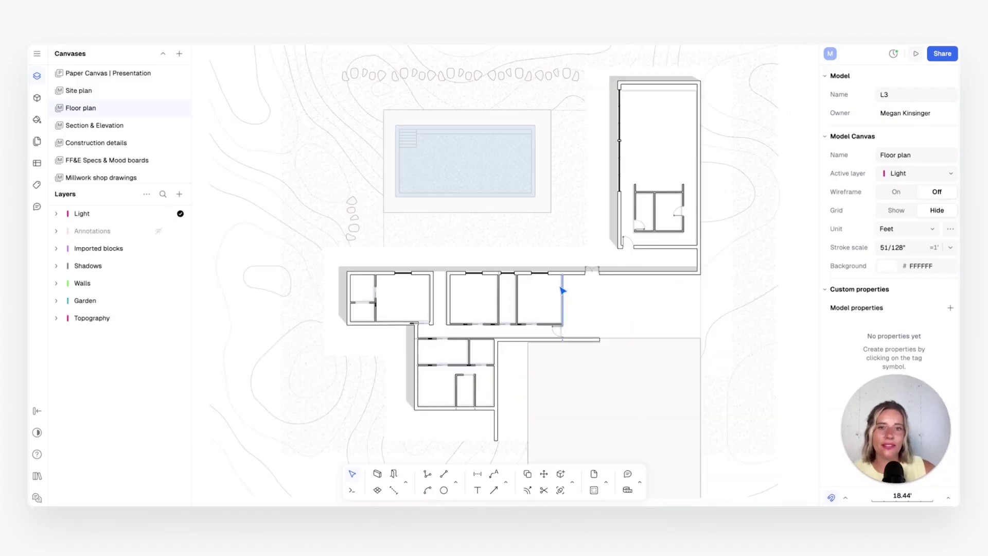
Zoom and pan the L3 floor plan to frame the house beside the pool
scroll(563, 287, down, 3)
scroll(563, 286, up, 3)
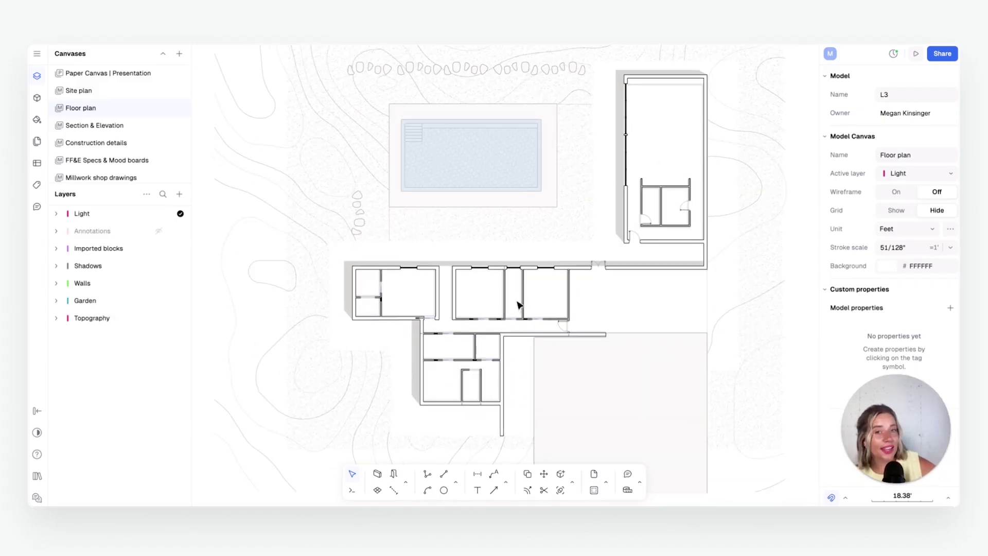
scroll(517, 304, up, 3)
middle_drag(479, 316, 482, 328)
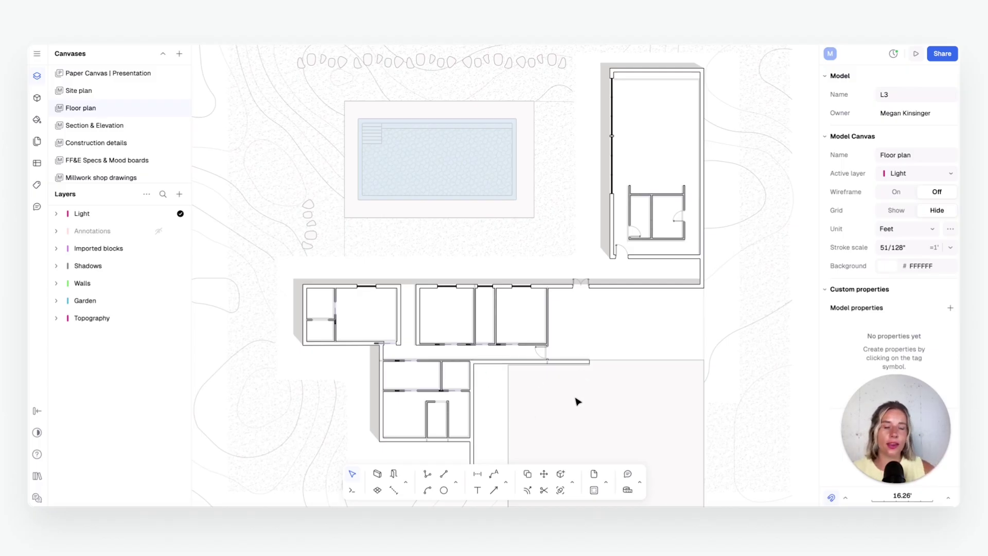
mouse_move(587, 347)
middle_down()
mouse_move(577, 312)
mouse_move(592, 333)
middle_up()
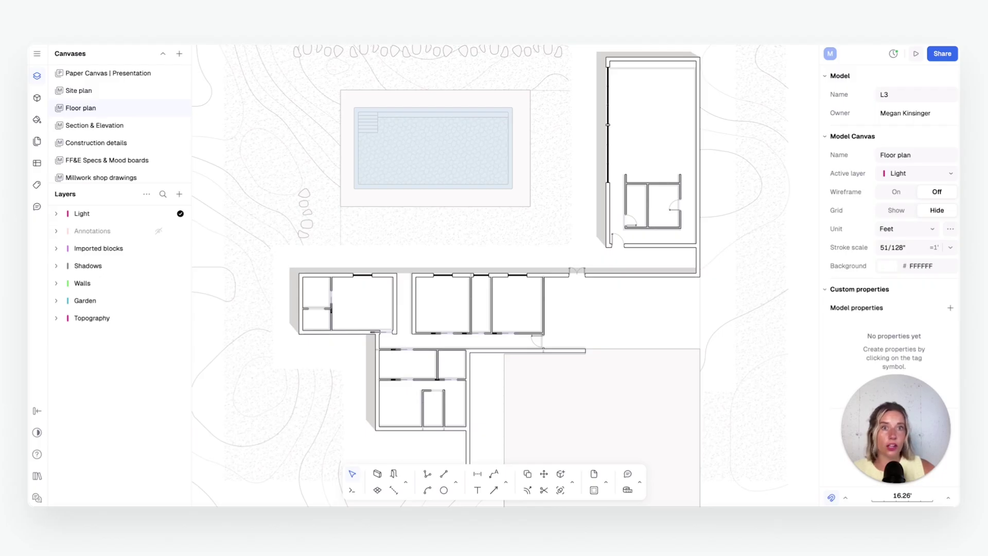
Add a new layer named Furniture
click(180, 195)
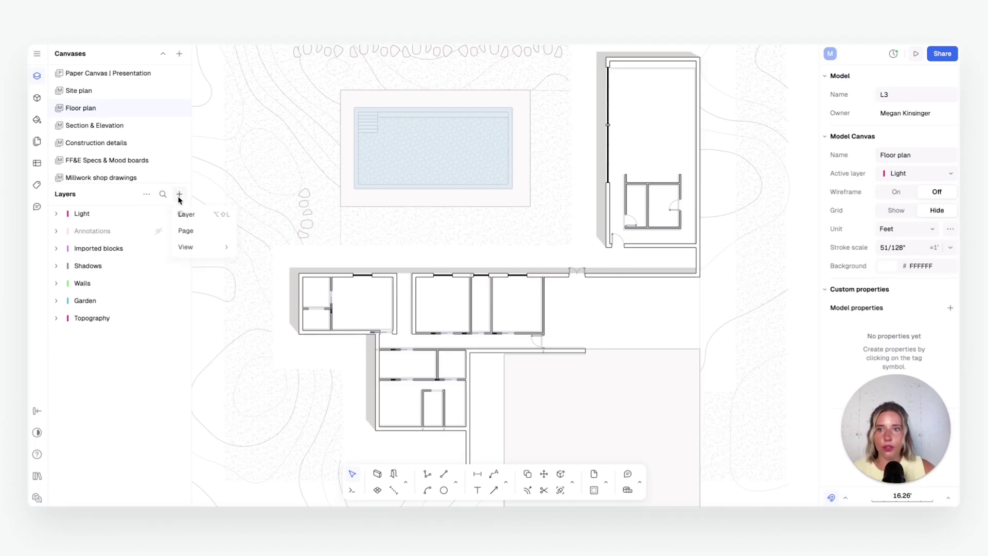
click(196, 218)
text(Fur)
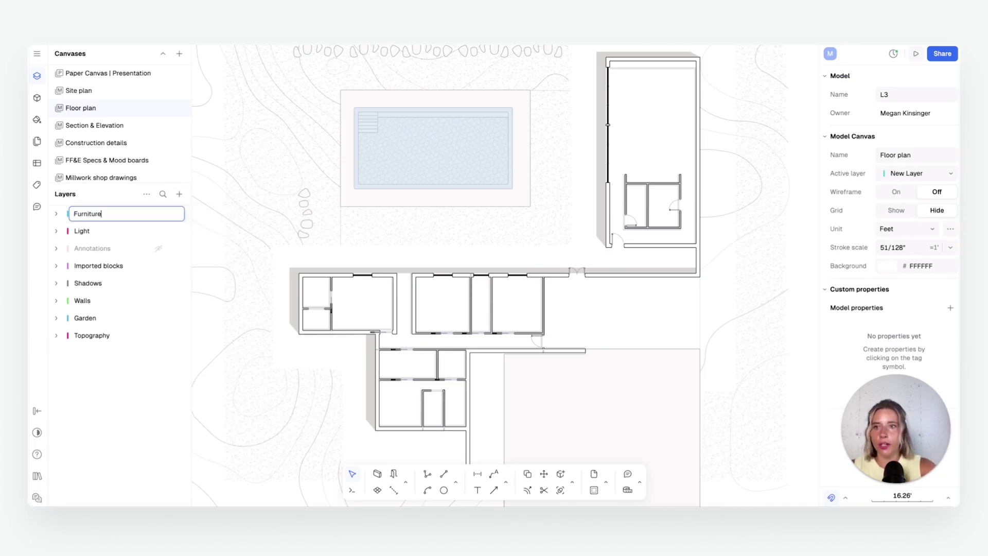
text(niture)
key(Return)
Add a second new layer named Finishes
click(179, 194)
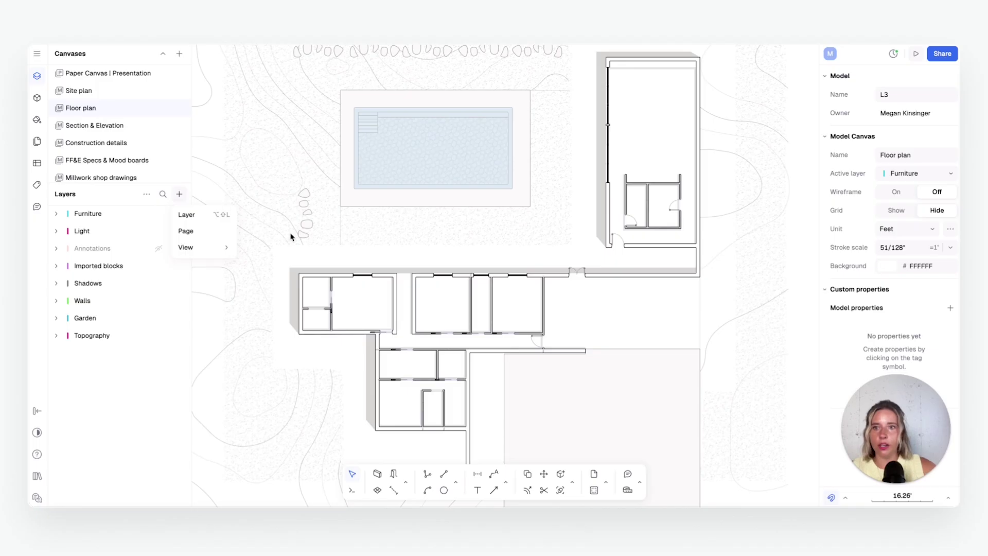
click(225, 215)
text(Finish)
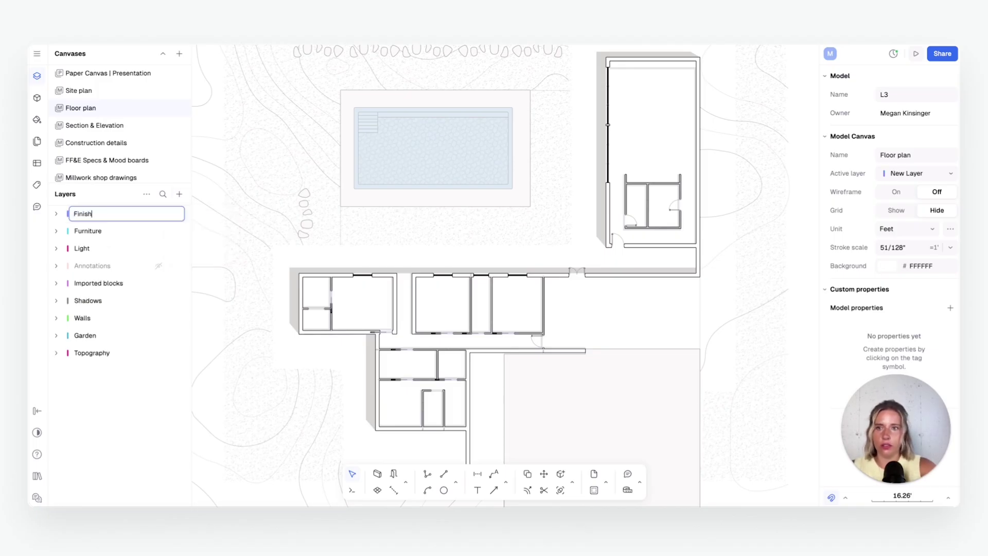
text(es)
key(Return)
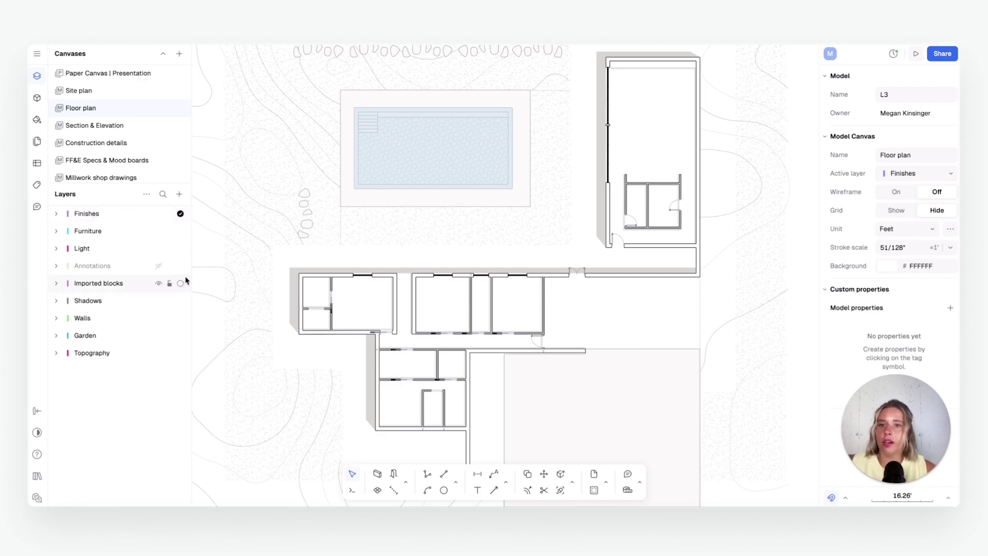
On the Finishes layer, fill the upper-left bedroom with a wood floor zone, Zone 13
scroll(331, 259, up, 5)
click(96, 217)
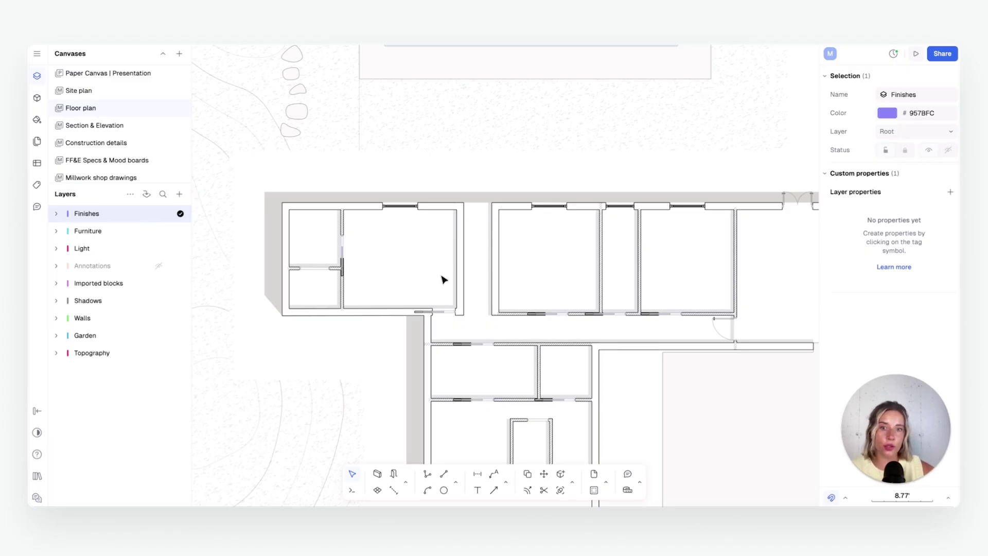
click(377, 490)
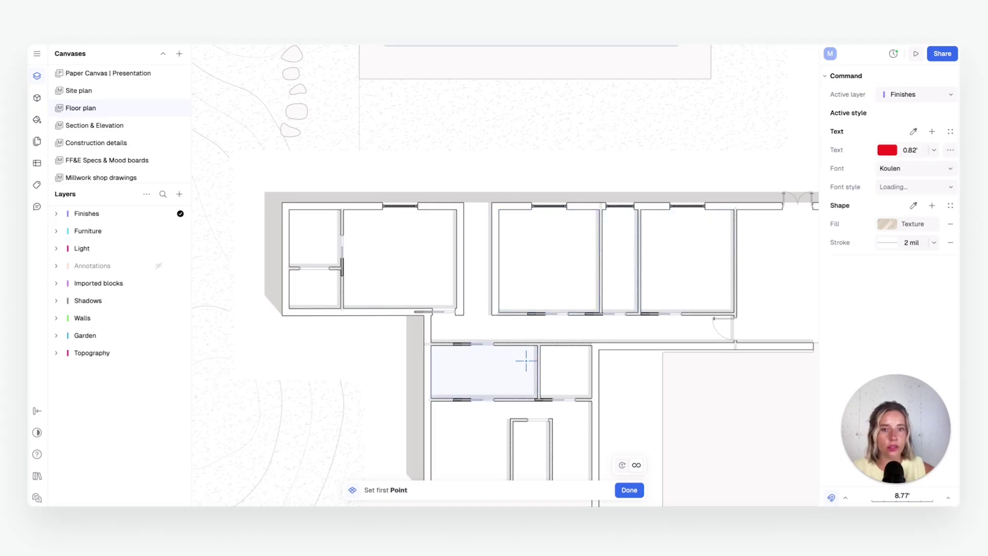
scroll(353, 236, up, 5)
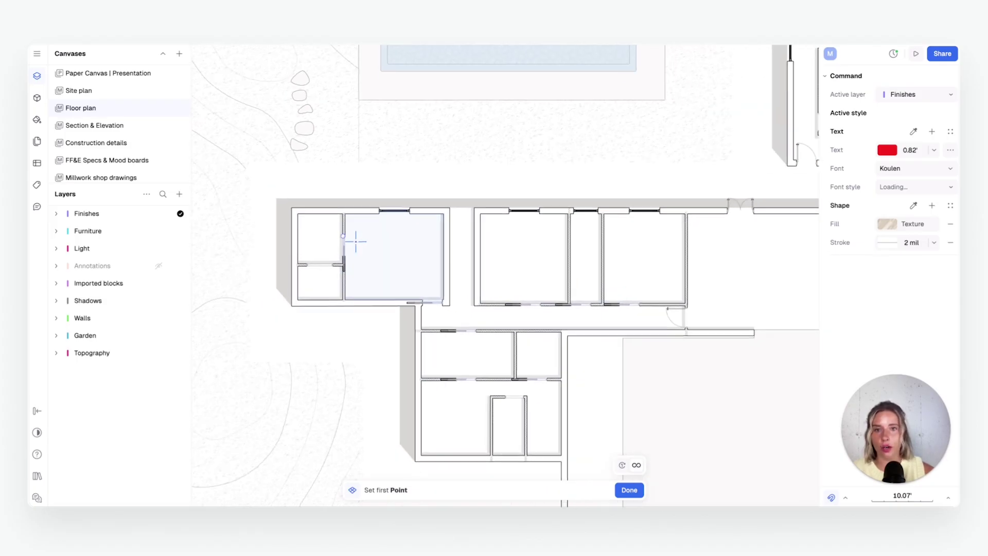
click(496, 281)
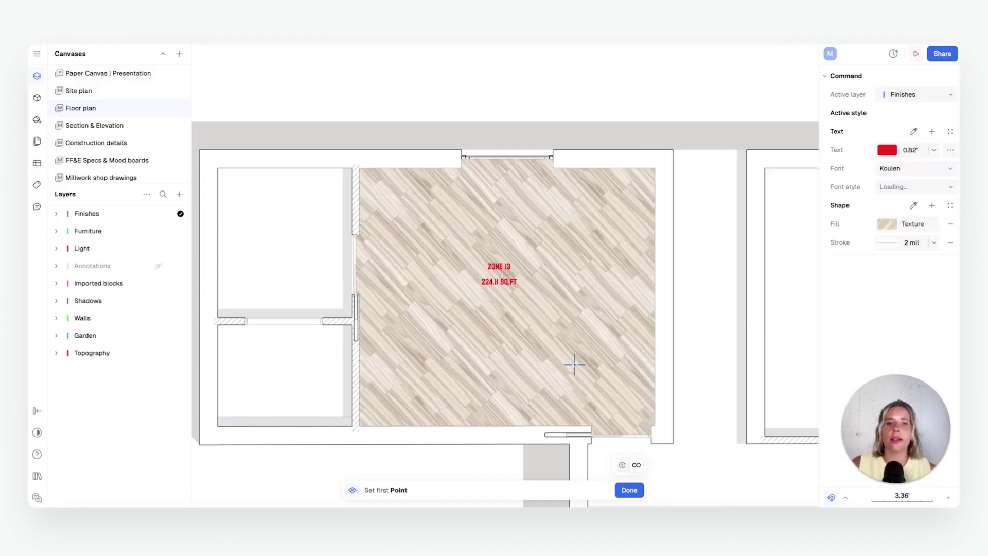
key(Escape)
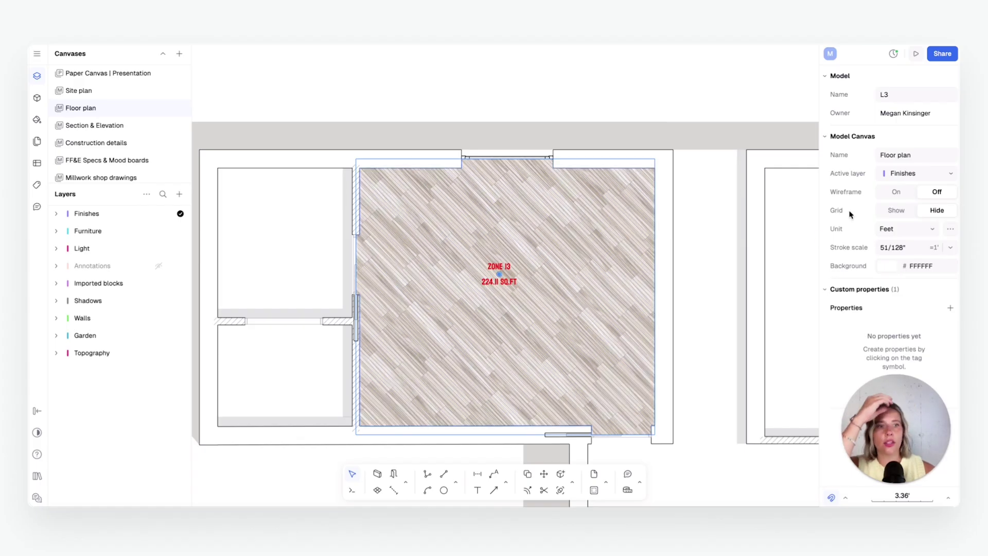
Recolour the zone tag's text to orange-red FF4C00
click(511, 278)
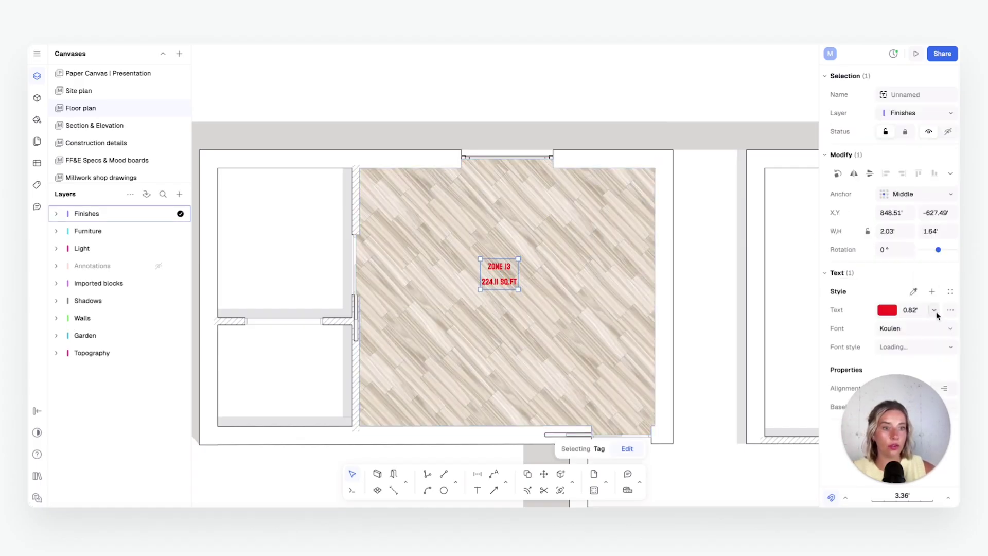
click(934, 310)
click(886, 315)
click(887, 310)
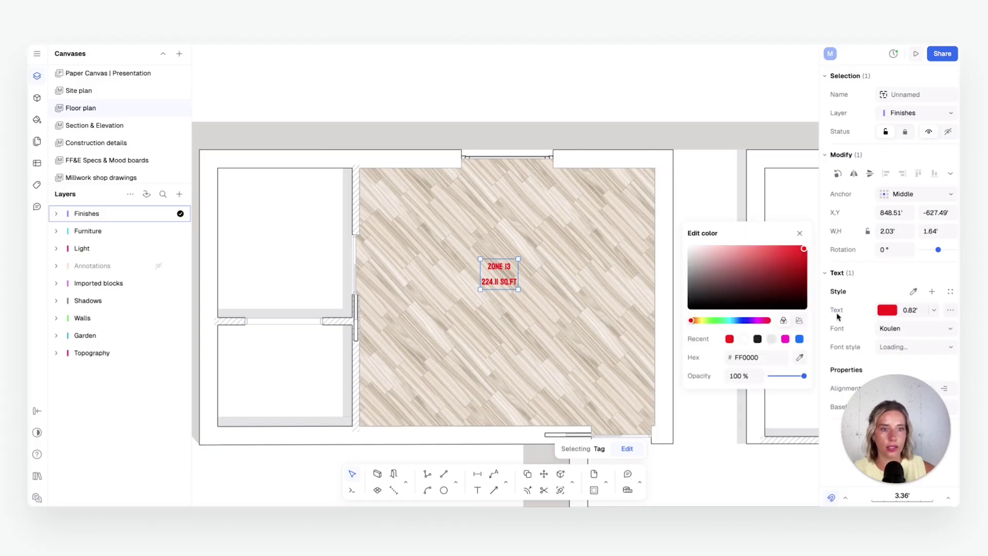
drag(699, 325, 695, 320)
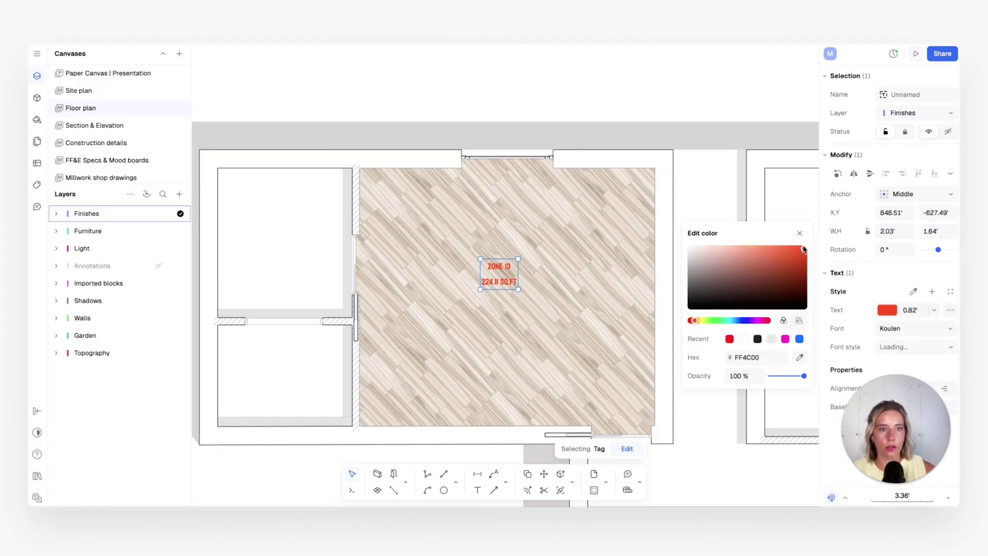
Set the zone tag to Geist font at 0.5' size and move it slightly lower
click(910, 329)
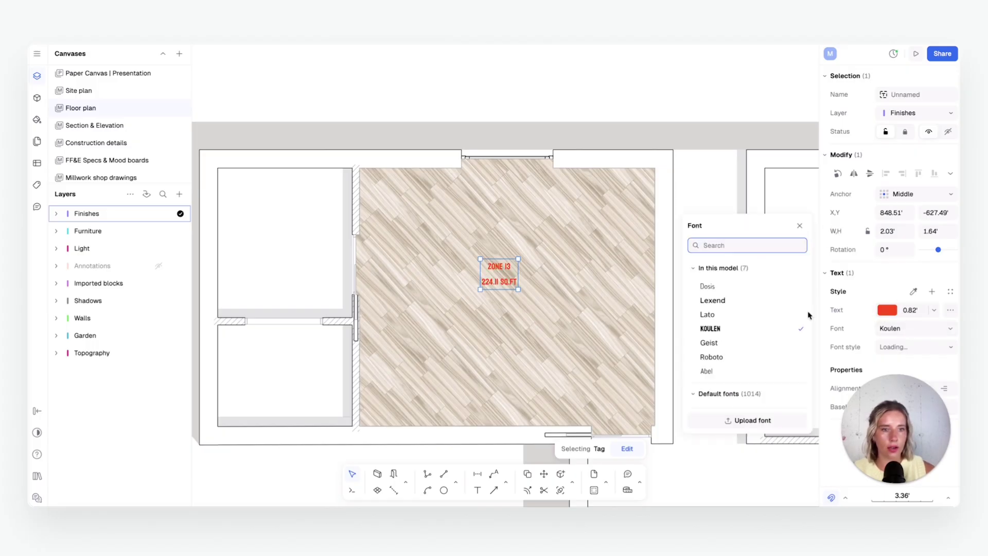
click(715, 344)
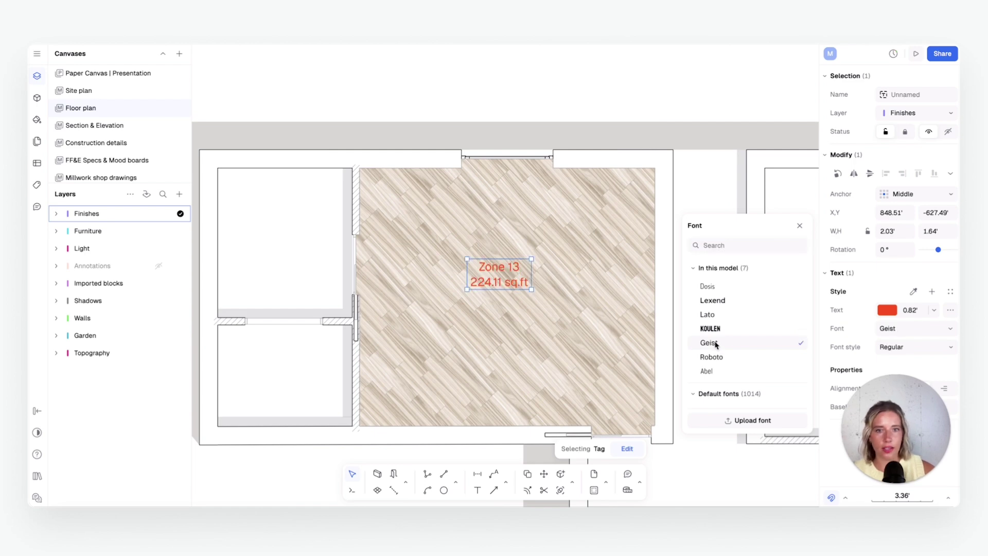
click(921, 310)
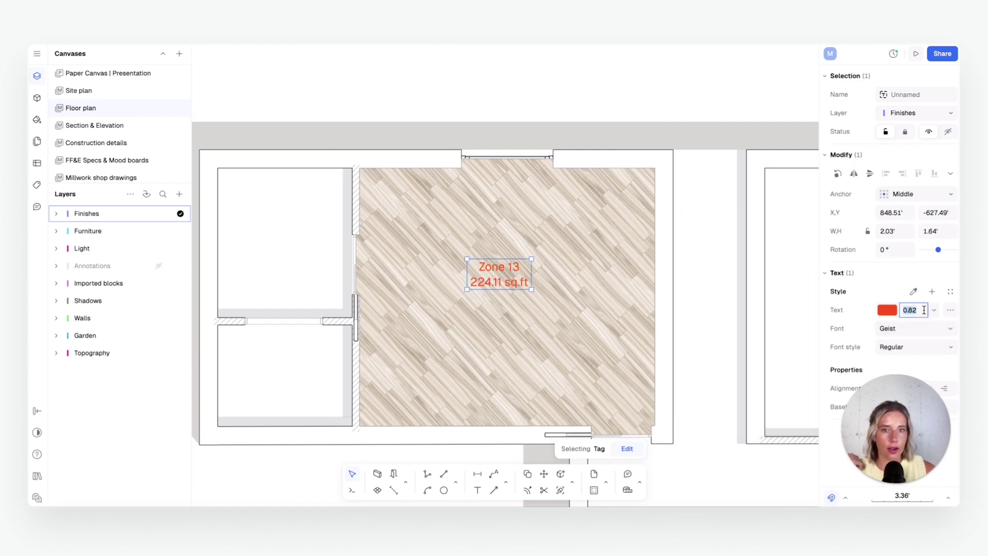
text(0.5)
key(Return)
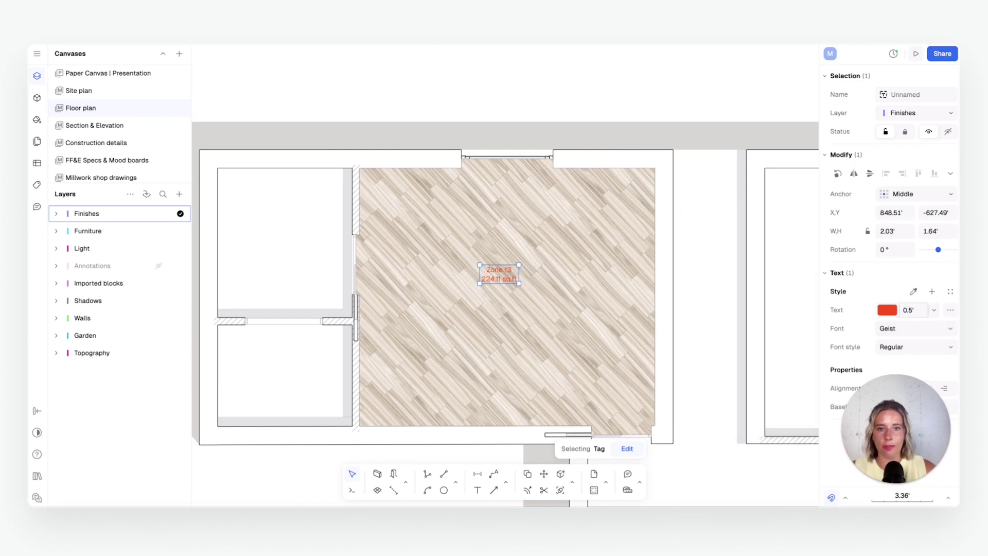
drag(490, 278, 498, 290)
Rename Zone 13 to Bedroom
double_click(498, 293)
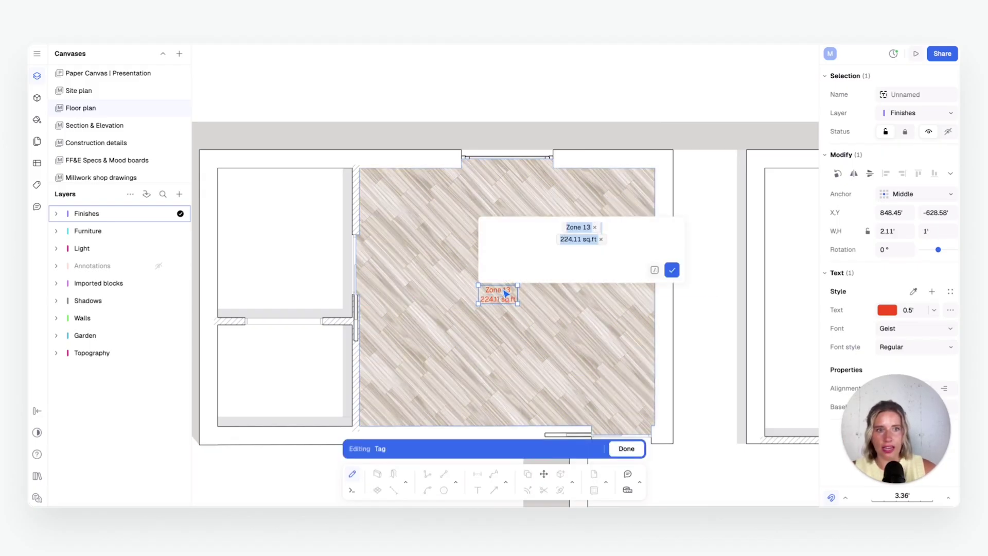
click(495, 303)
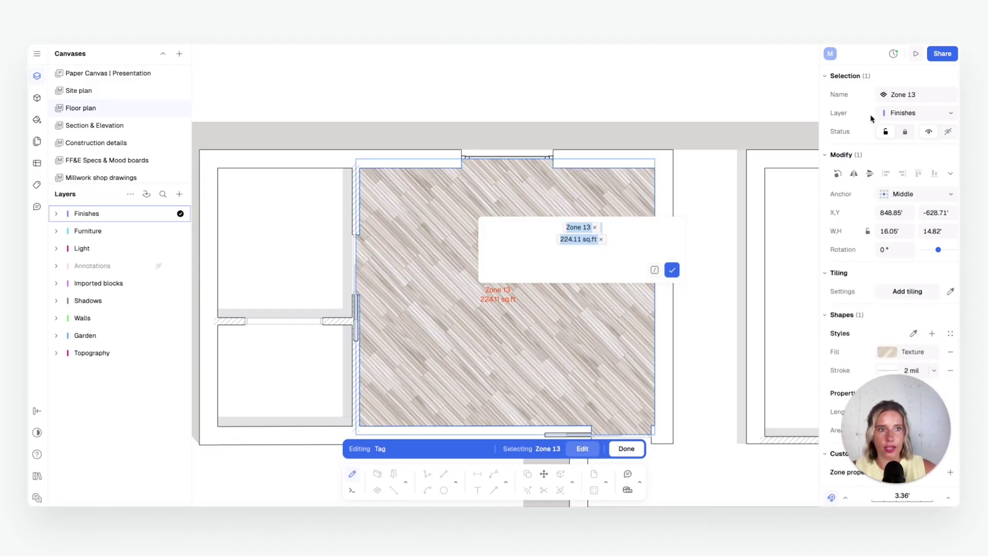
click(898, 94)
text(Bedroo)
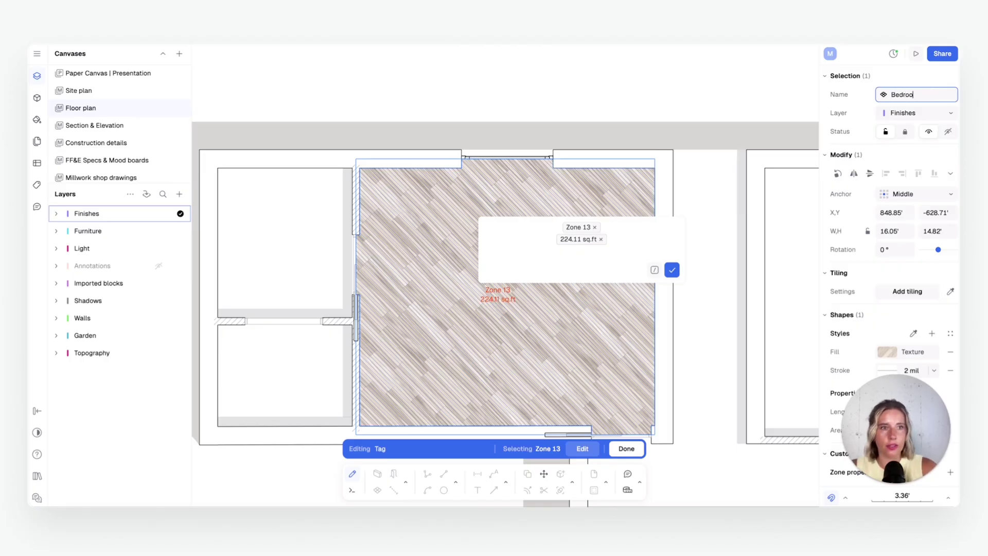
text(m)
key(Return)
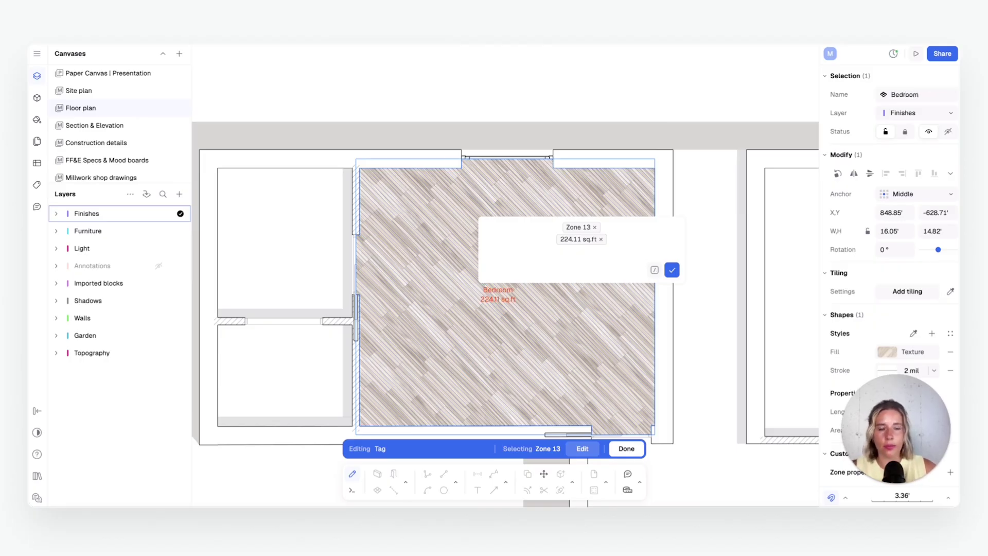
click(672, 270)
Nudge the Bedroom tag slightly to the right
click(742, 289)
click(503, 297)
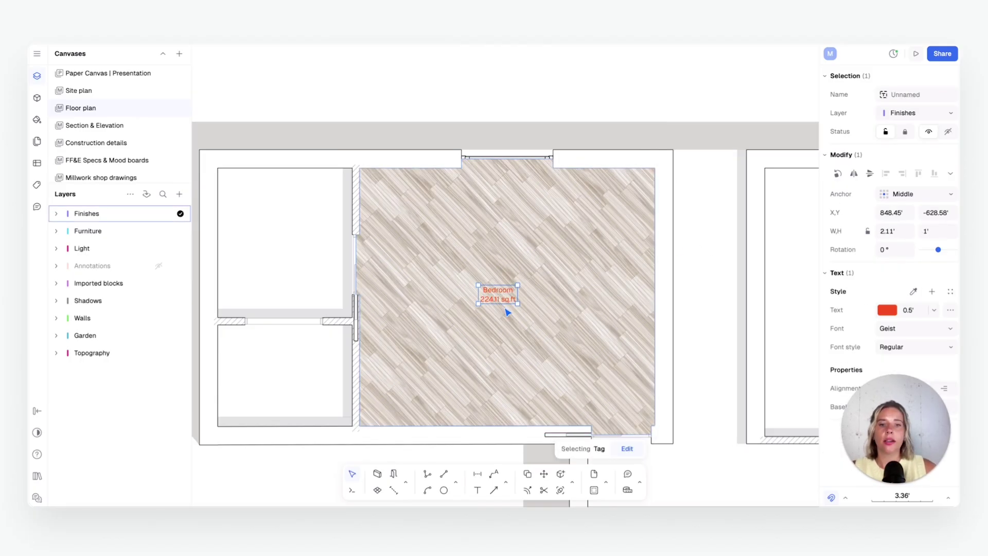
drag(505, 304, 509, 303)
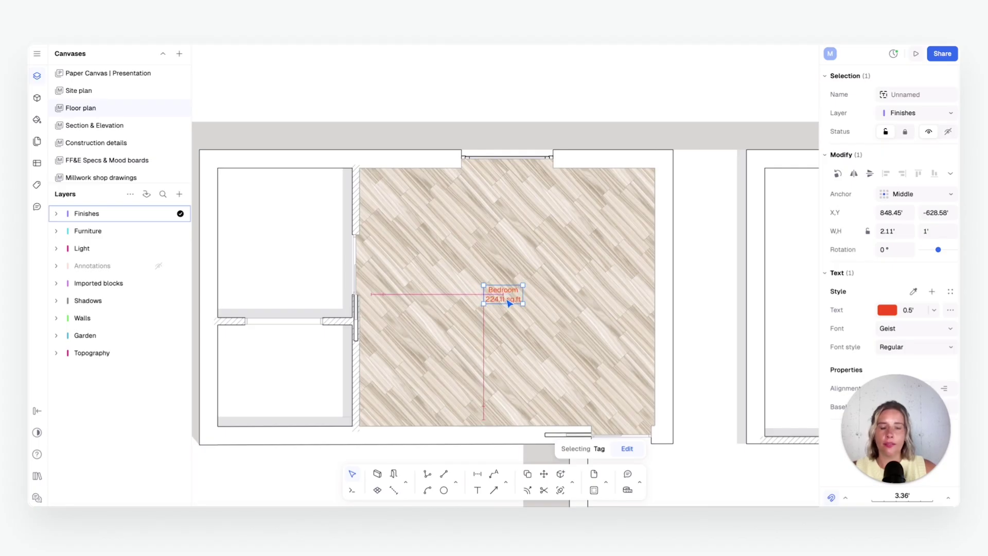
click(673, 287)
click(522, 296)
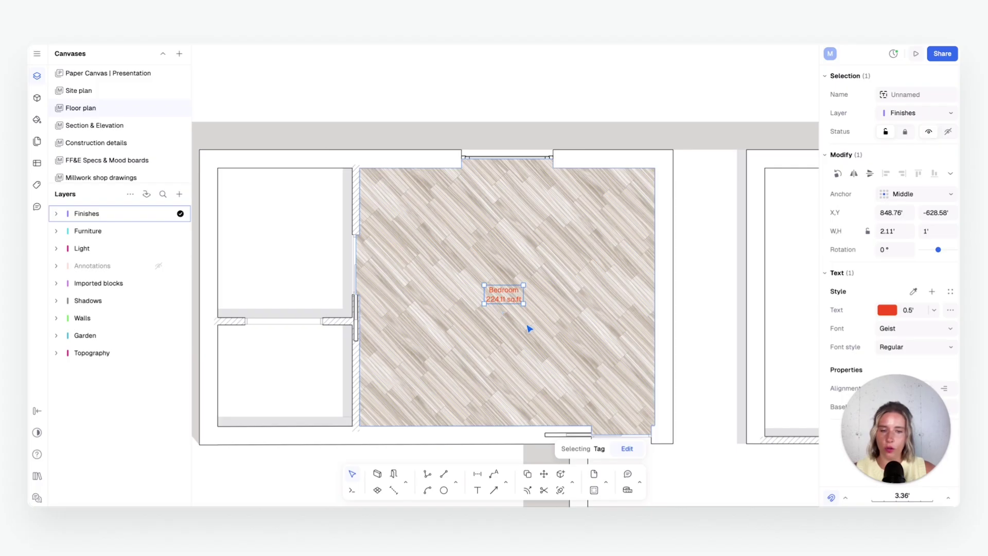
Draw a rectangle beneath the Bedroom tag with a solid white fill
click(456, 482)
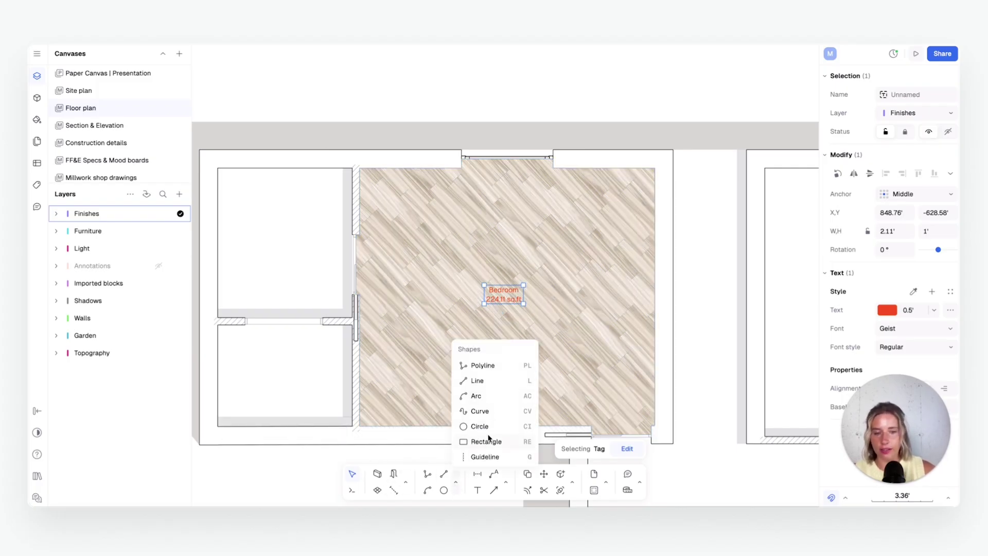
click(486, 442)
click(454, 316)
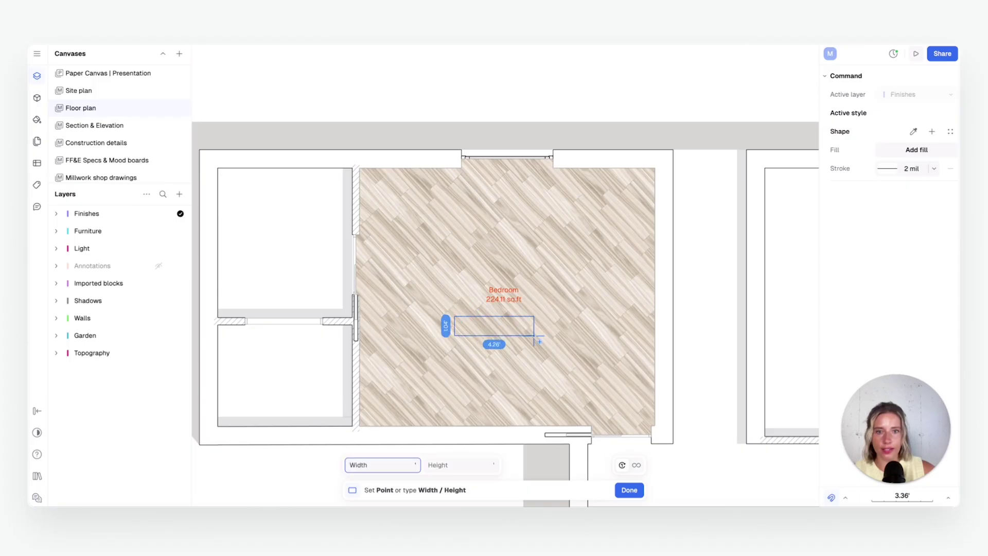
click(545, 335)
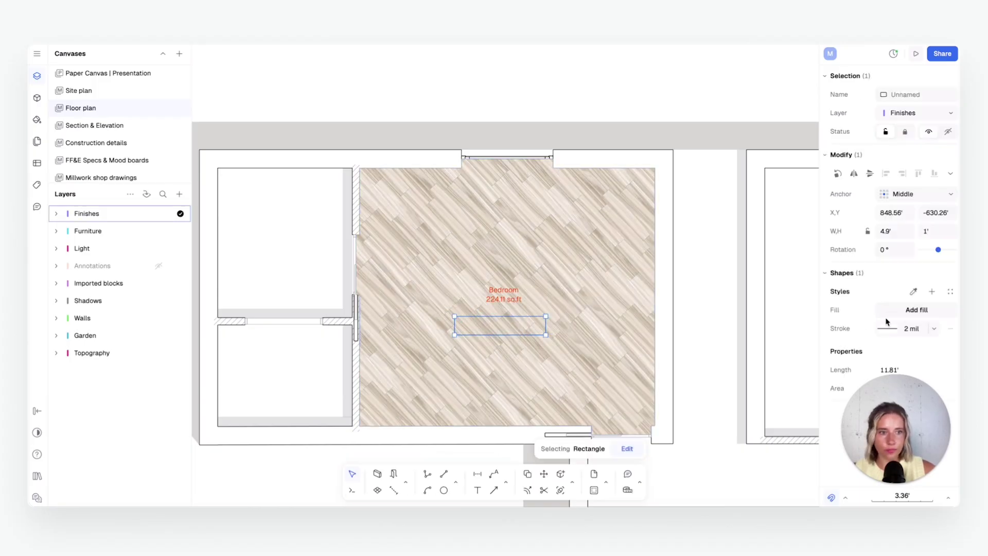
click(901, 314)
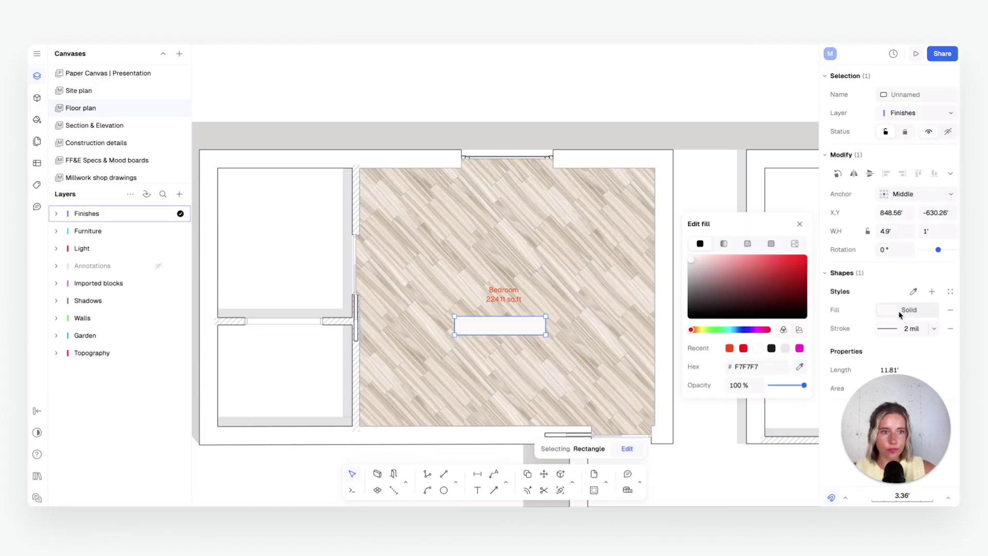
click(715, 189)
Write the note 'Floor Covering: Wood' inside the rectangle
key(t)
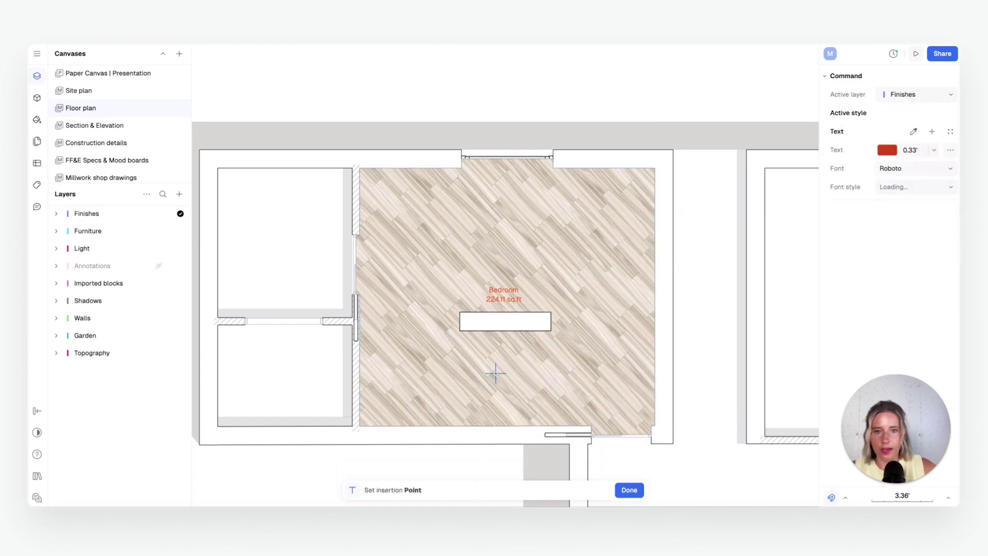
click(483, 323)
text(F)
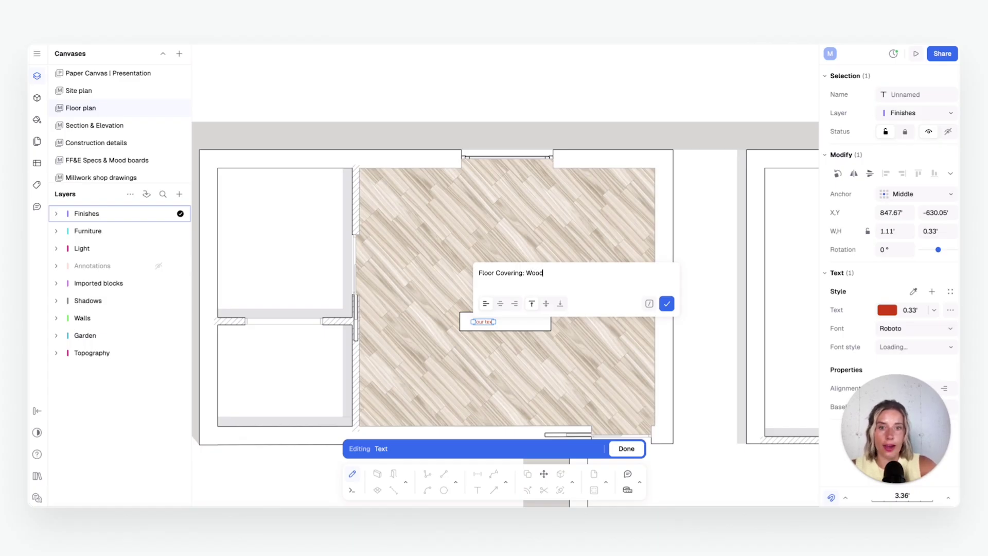
text(loor Covering: Wood)
click(667, 303)
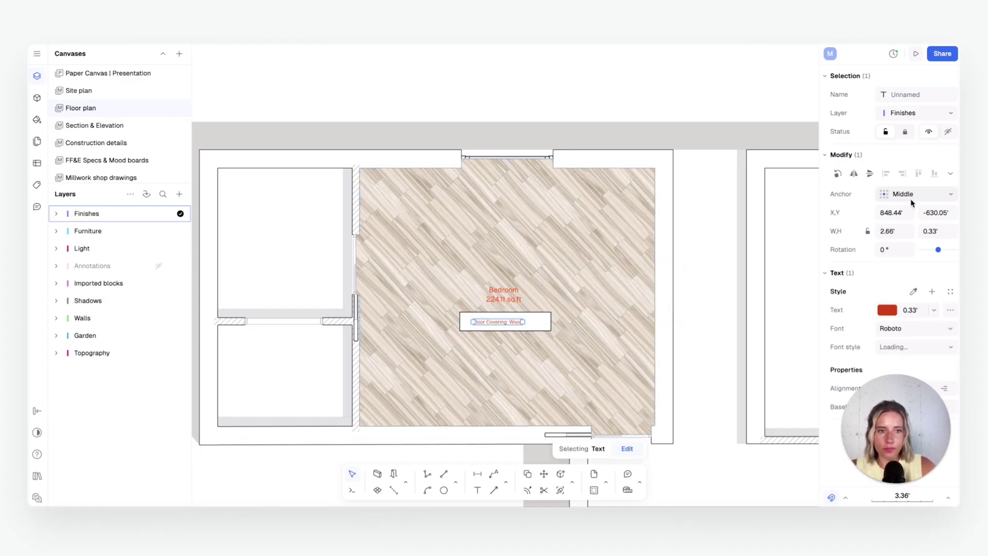
Set the note's text size to 0.5
click(926, 310)
double_click(917, 310)
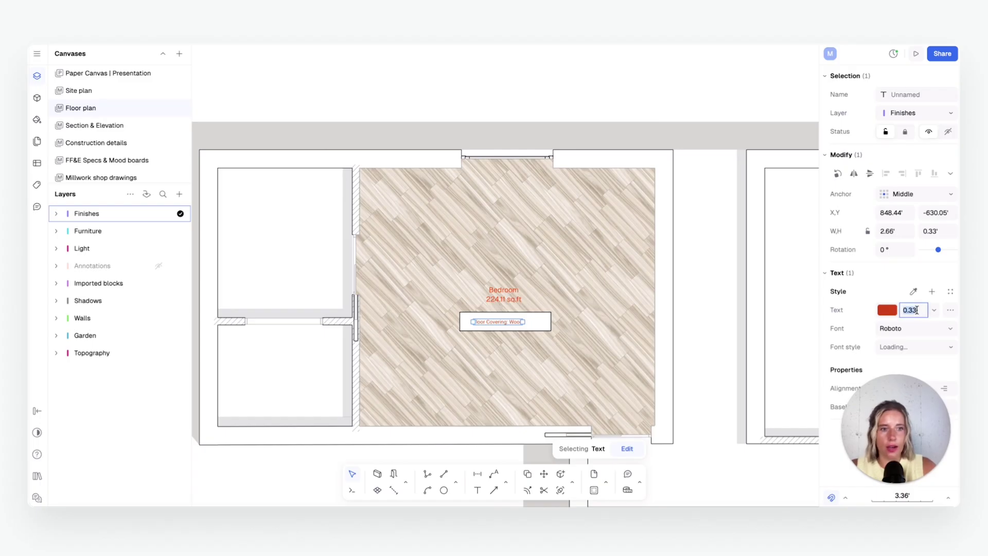
text(0.5)
key(Return)
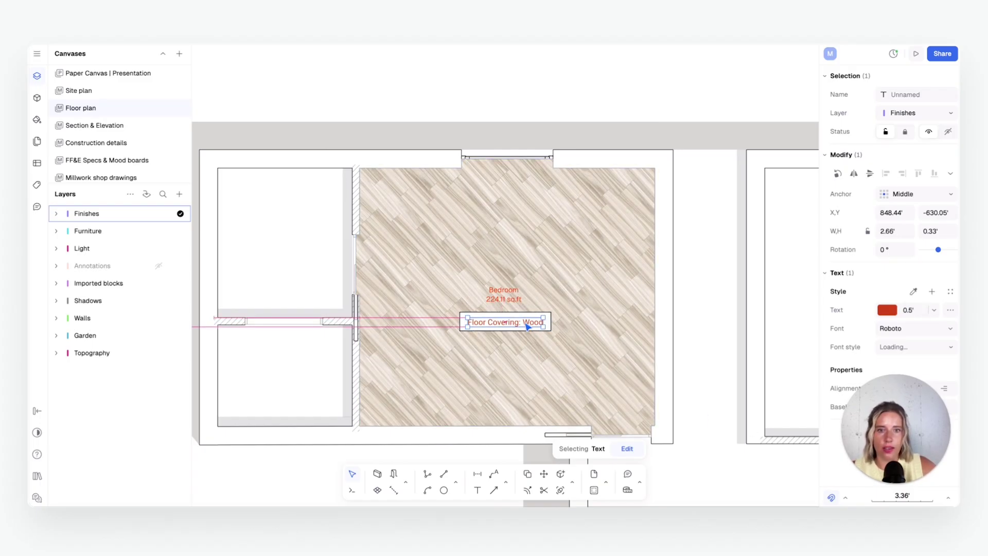
click(558, 325)
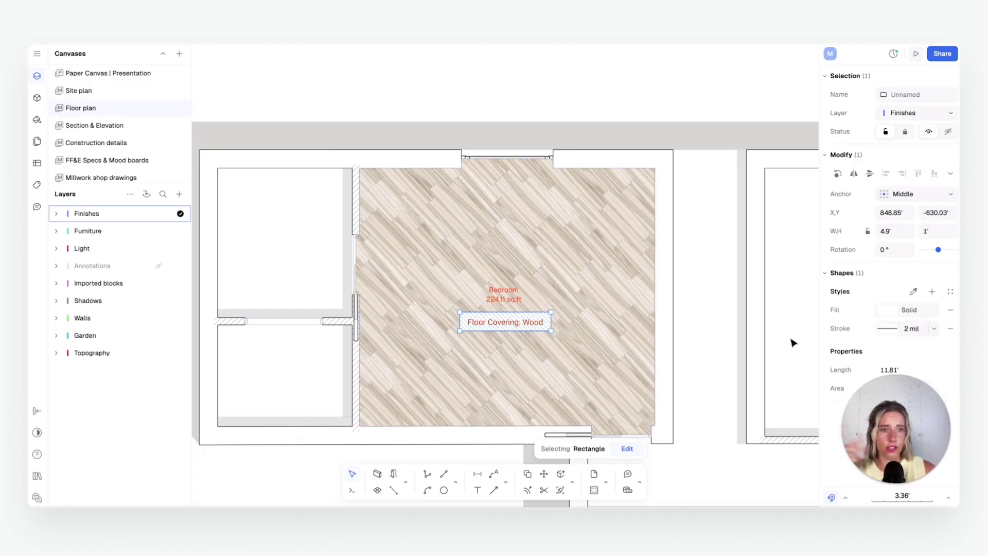
click(397, 172)
ctrl+scroll(397, 172, down, 3)
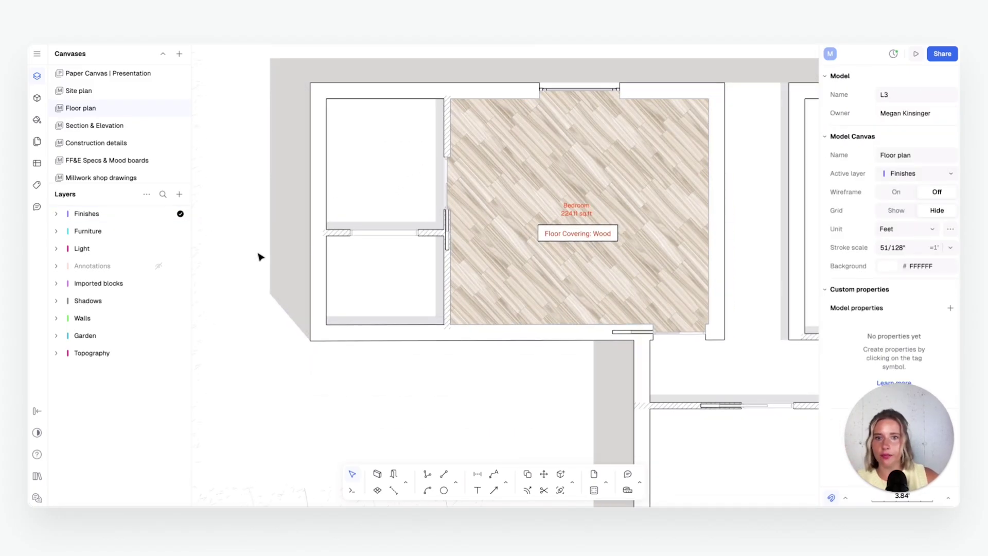
Create Zone 14 in the lower-left room, 40.18 sq.ft
click(377, 490)
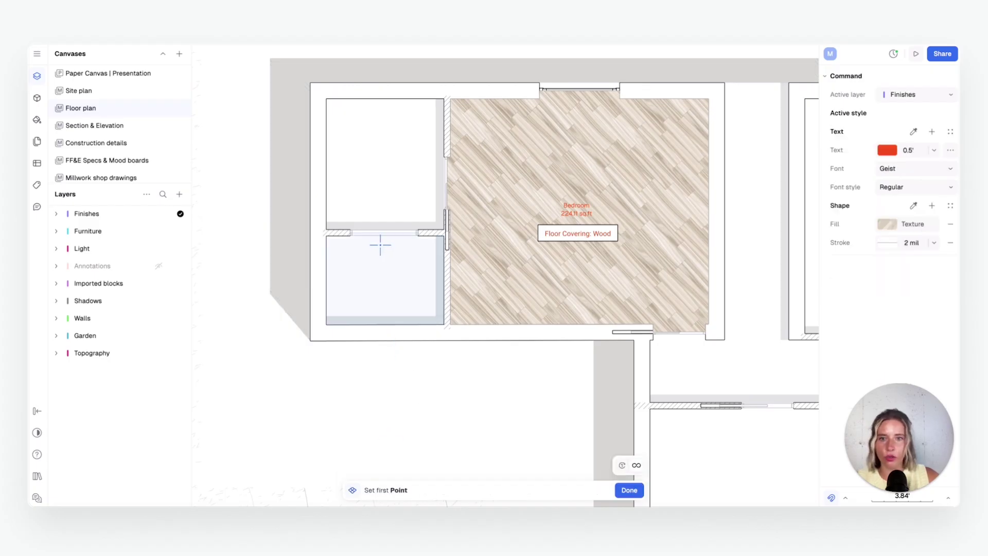
click(377, 280)
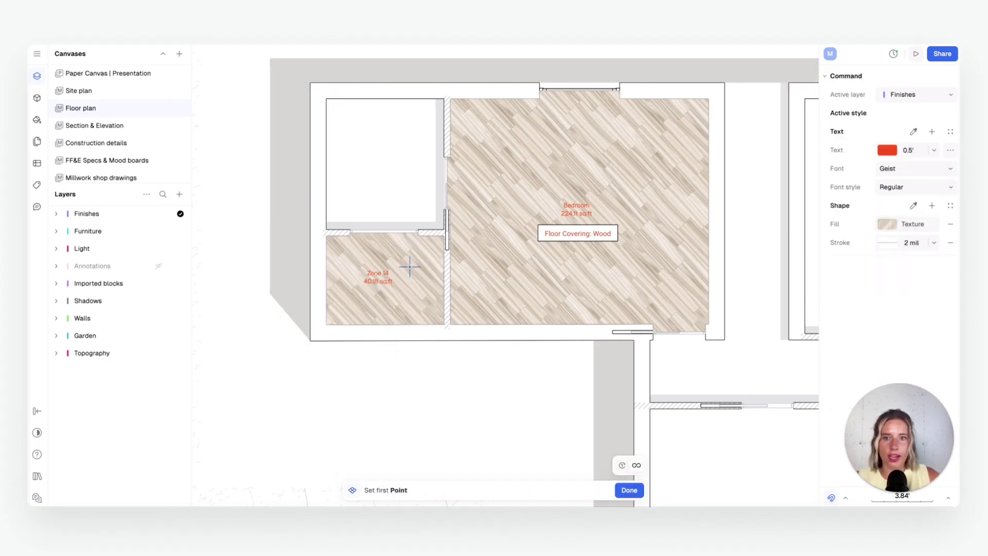
key(Escape)
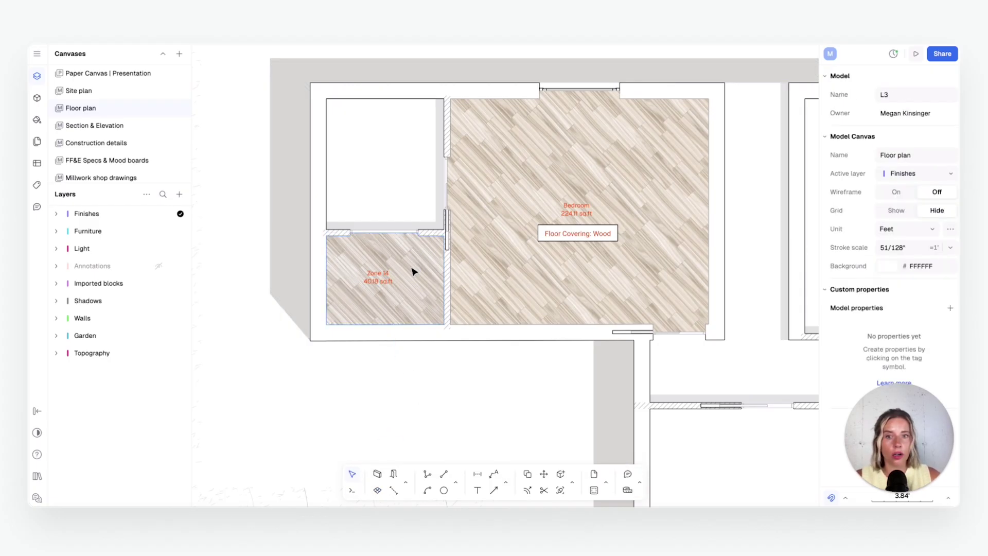
click(435, 256)
scroll(395, 181, up, 2)
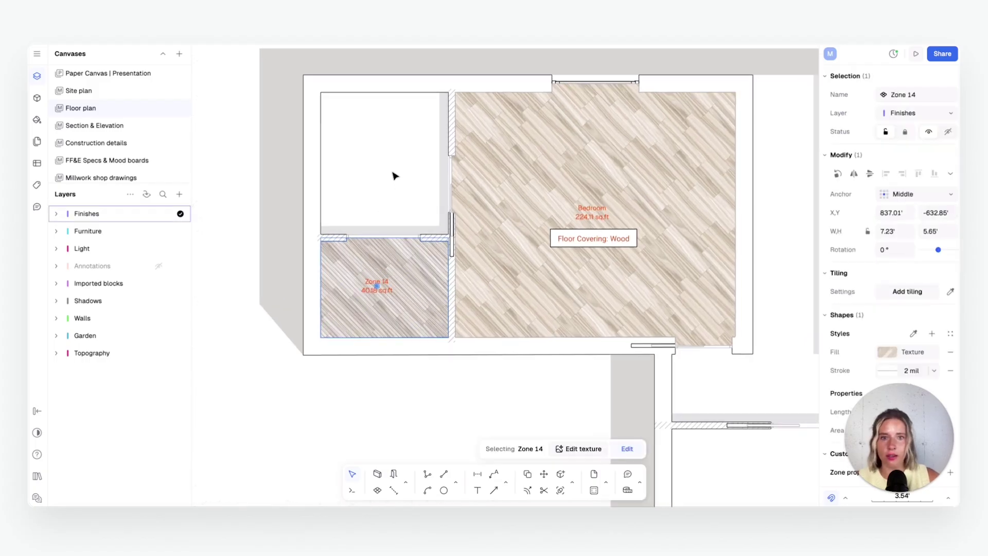
middle_drag(393, 176, 393, 229)
Change Zone 14's fill to a Square 300x300 tile hatch at about 55% opacity
click(910, 354)
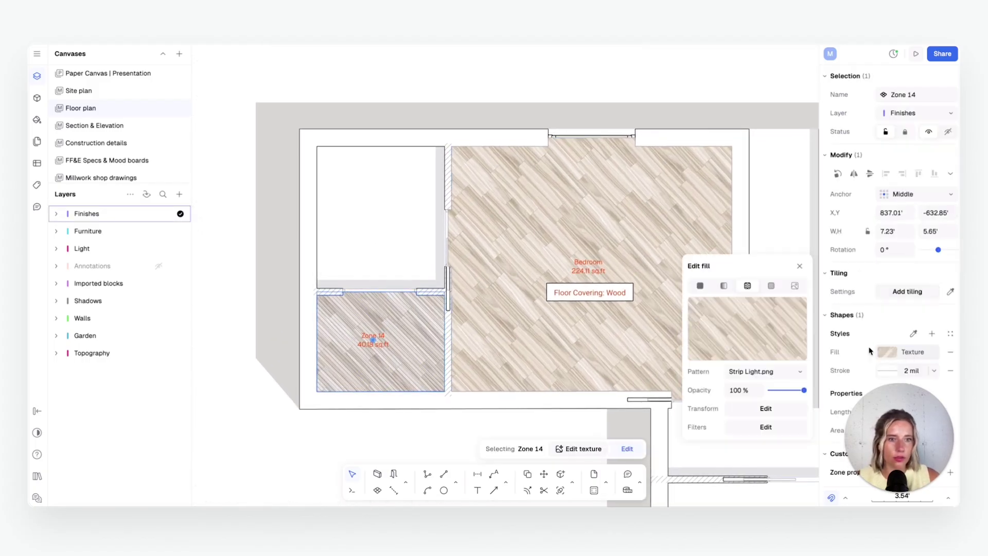
click(771, 286)
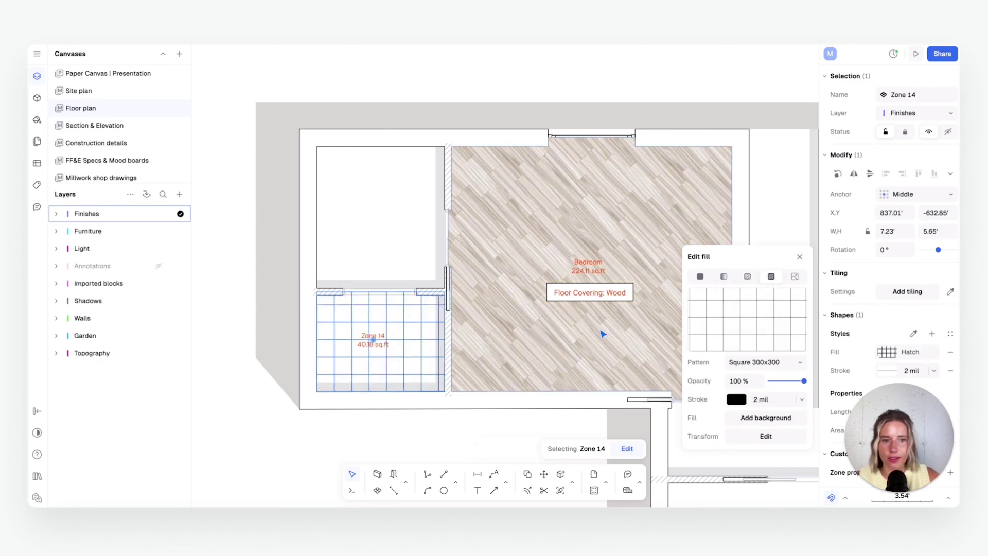
drag(806, 381, 785, 383)
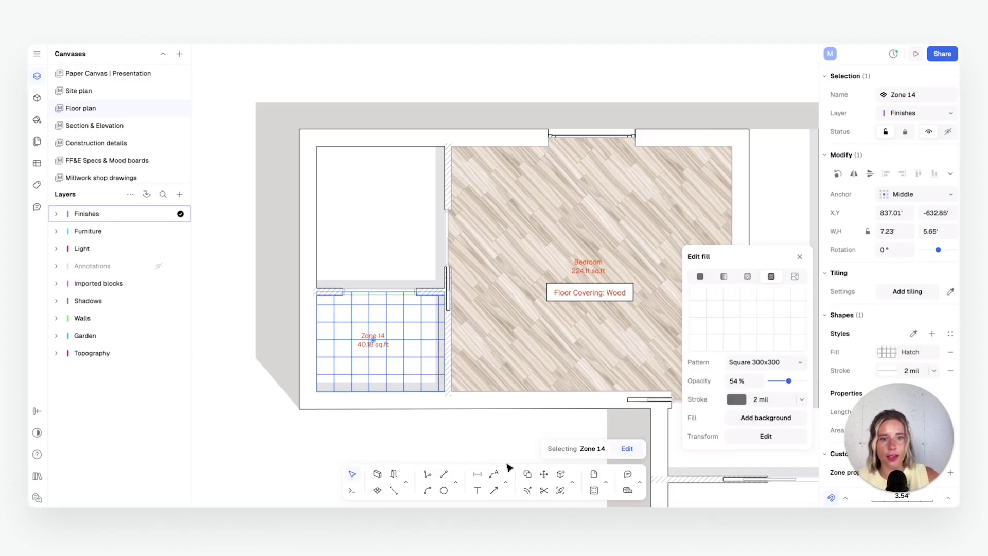
click(408, 452)
click(379, 435)
click(381, 350)
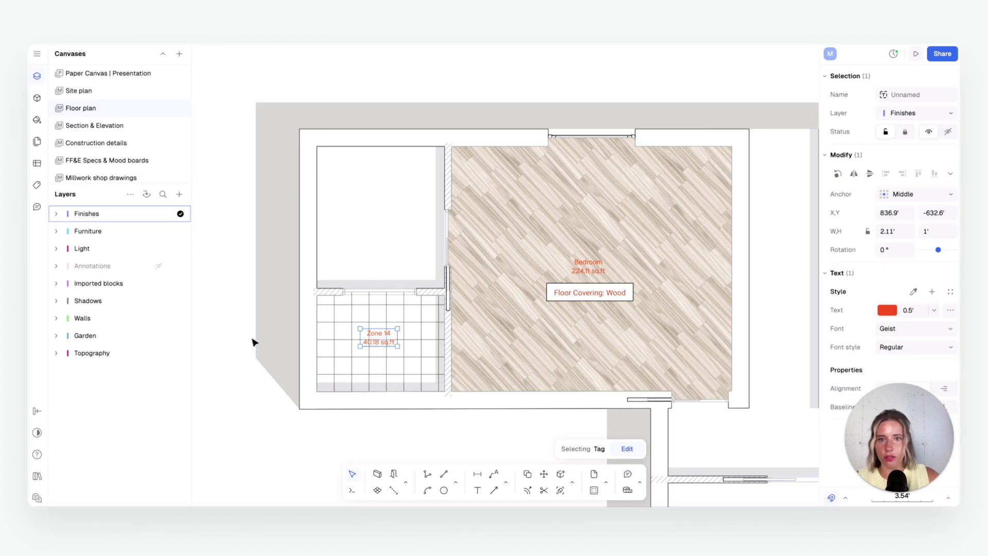
Group the Floor Covering: Wood text with its white frame
key(Escape)
click(608, 295)
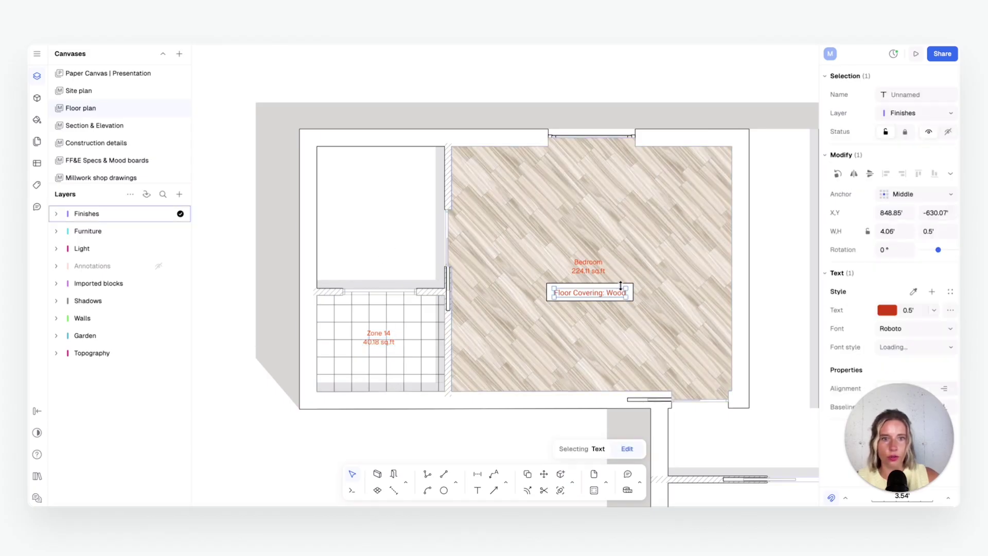
key(Escape)
click(633, 297)
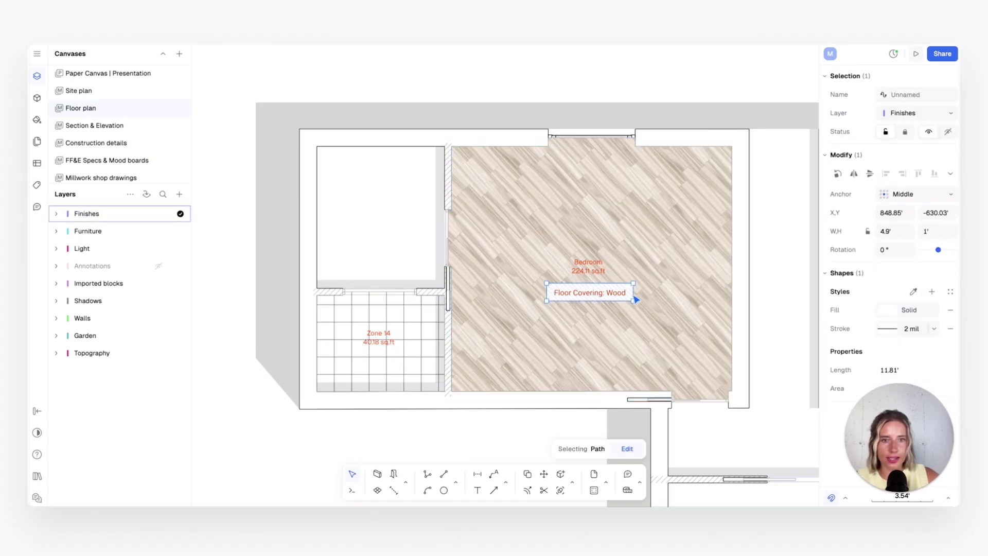
shift+click(616, 300)
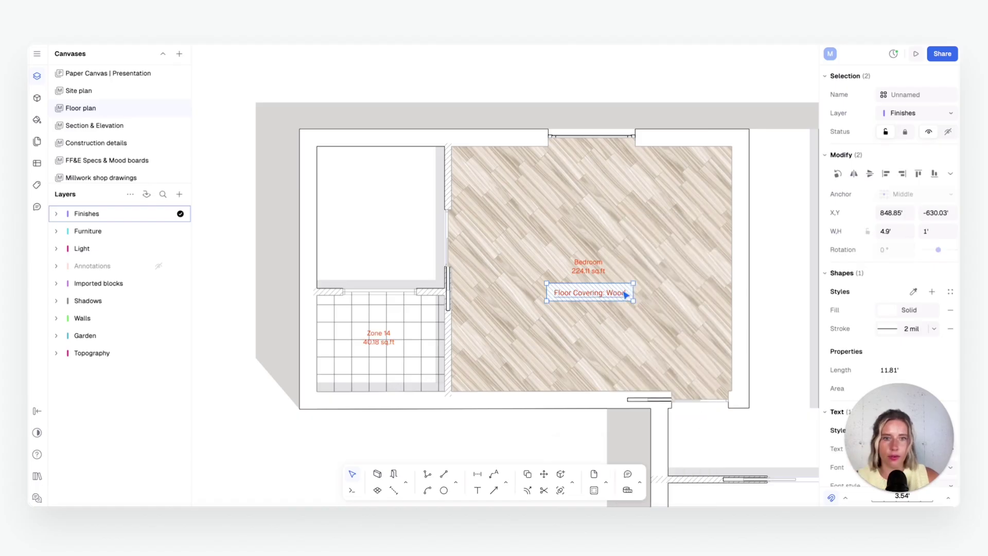
right_click(623, 298)
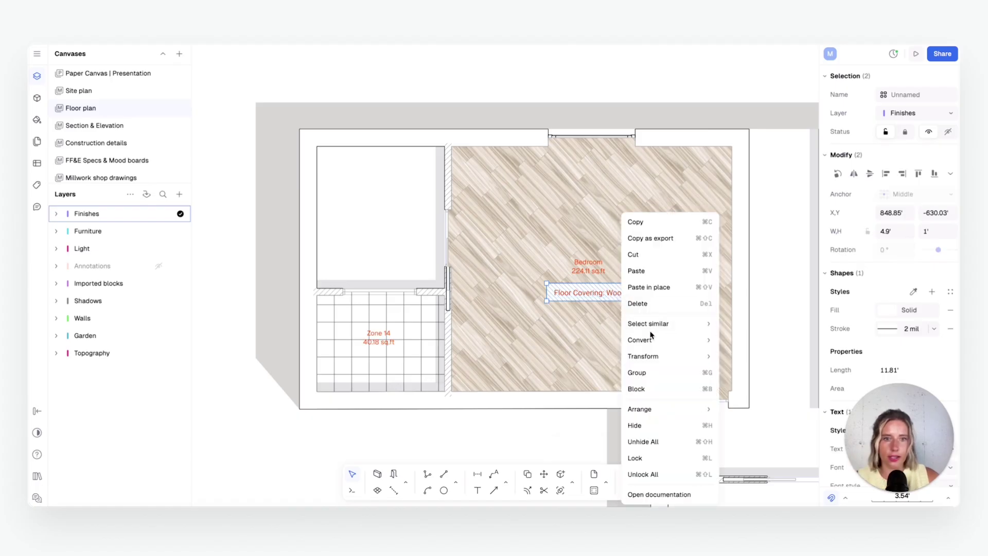
click(646, 371)
drag(614, 294, 660, 216)
key(ctrl+z)
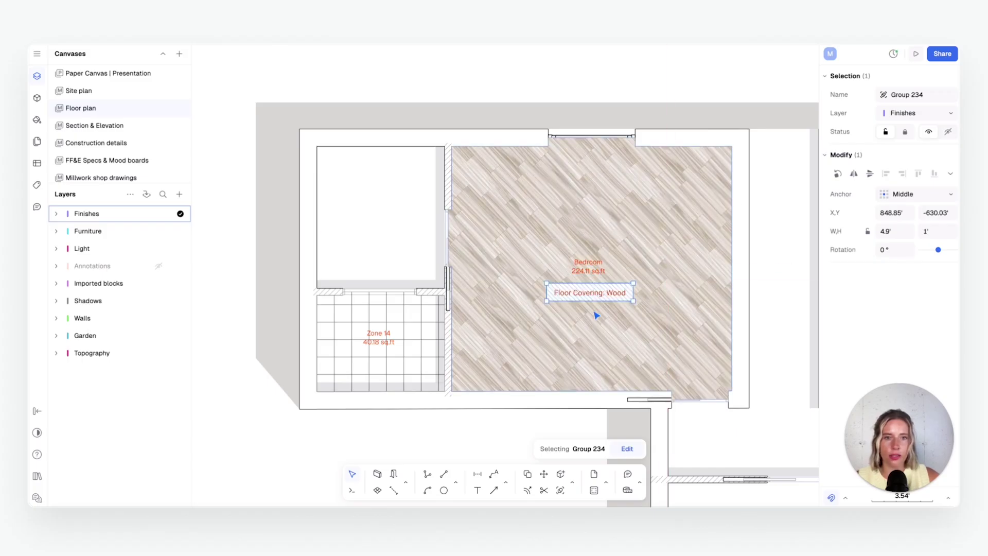
Copy the grouped label into Zone 14 and change it to 'Floor Covering: Tile'
alt+drag(612, 302, 402, 367)
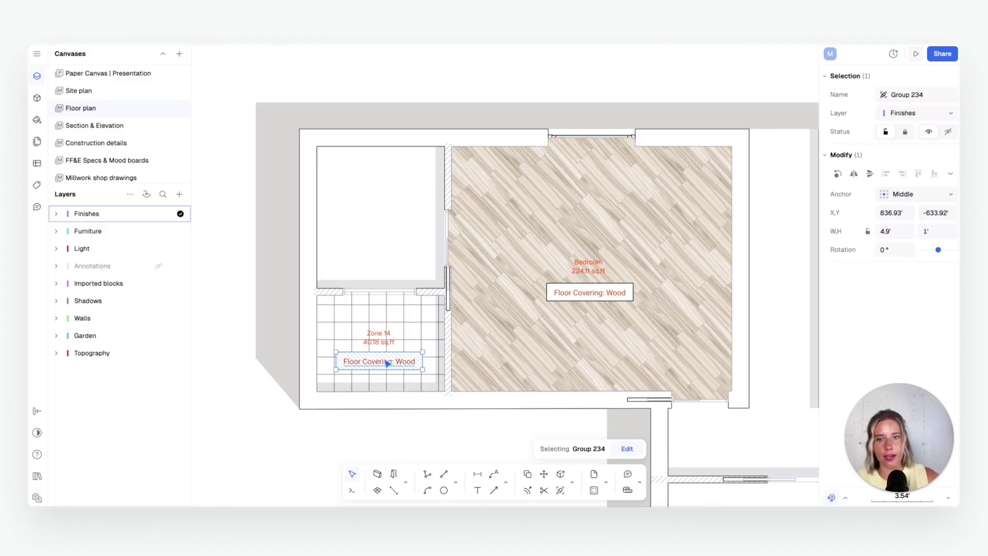
double_click(401, 362)
double_click(406, 362)
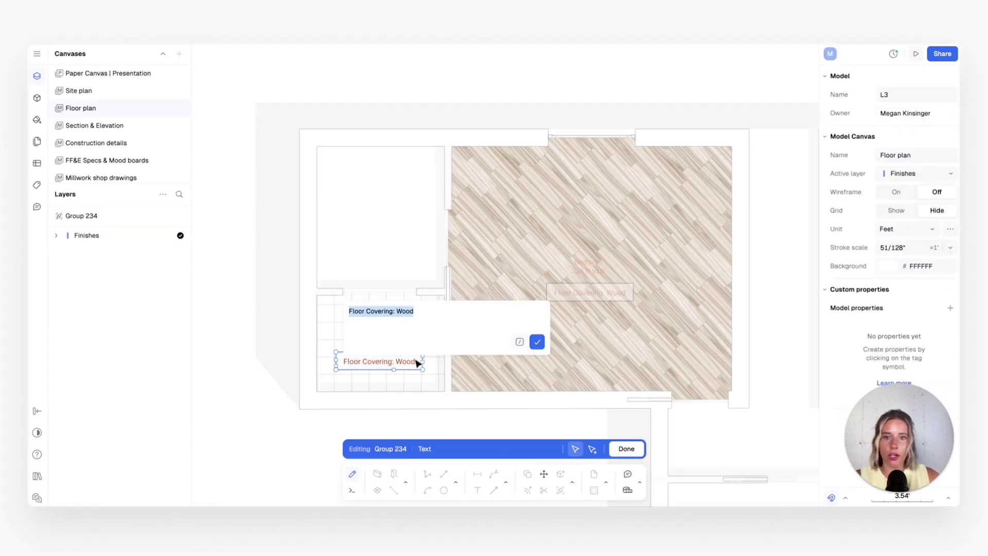
click(418, 313)
drag(418, 313, 390, 312)
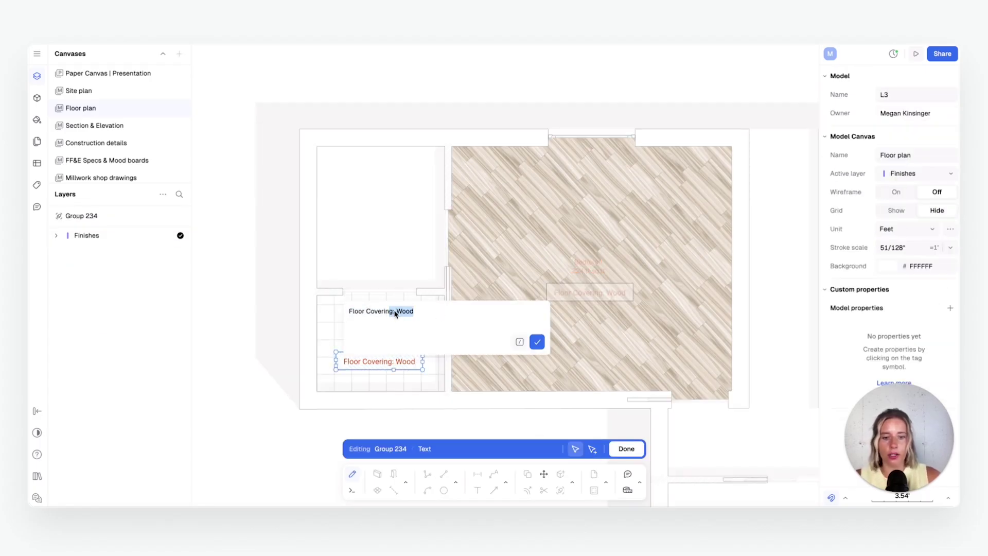
key(Right)
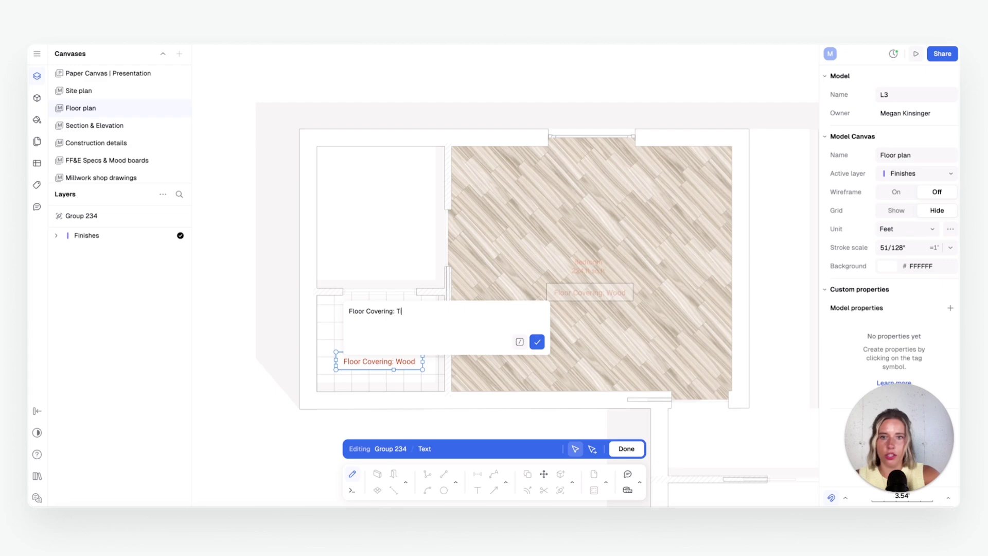
click(535, 341)
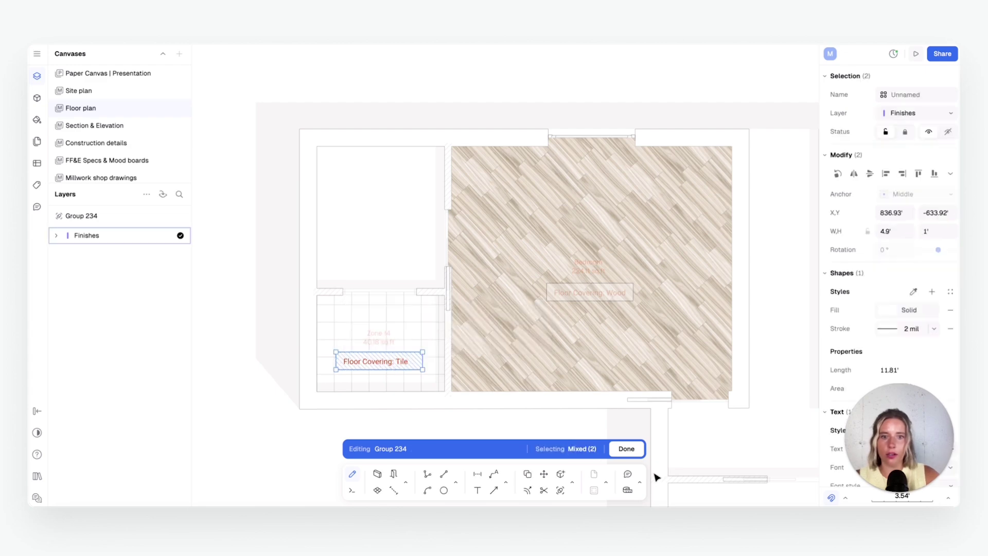
click(626, 449)
click(521, 400)
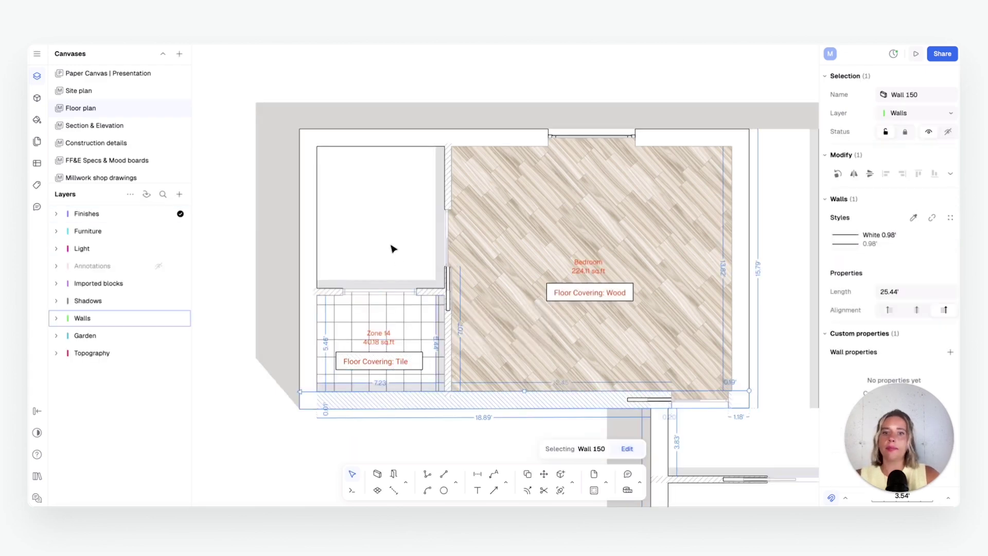
click(418, 256)
Create Zone 15 in the small empty upper room
click(377, 490)
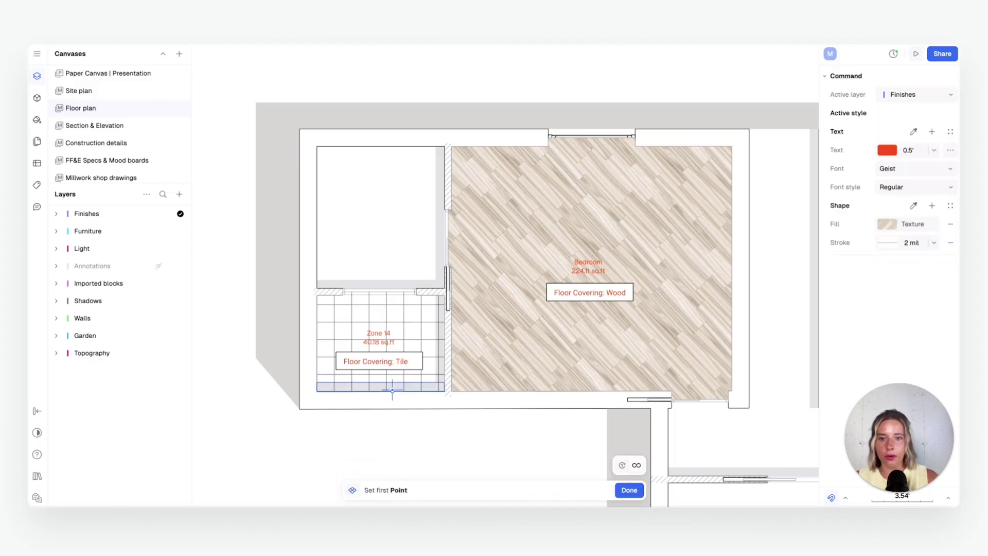
click(376, 205)
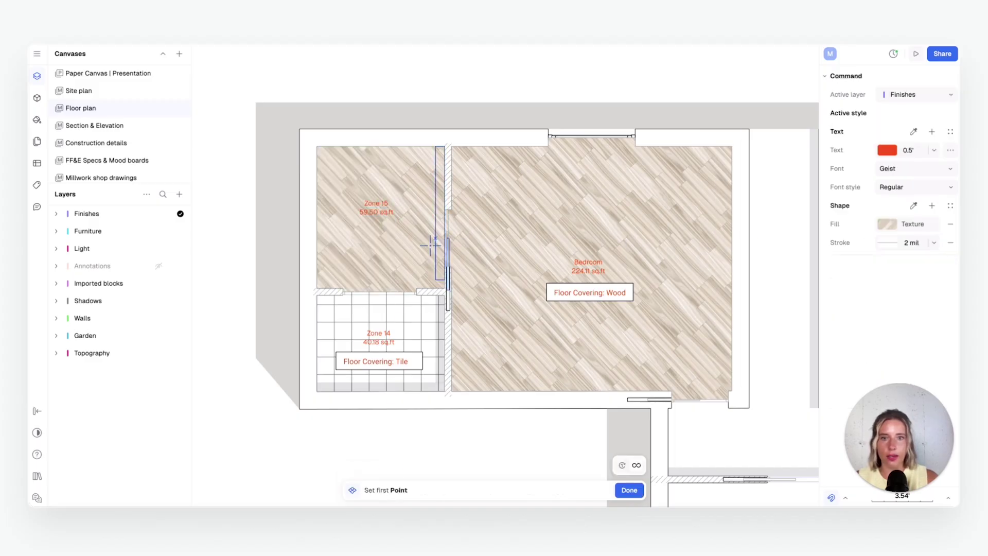
key(Escape)
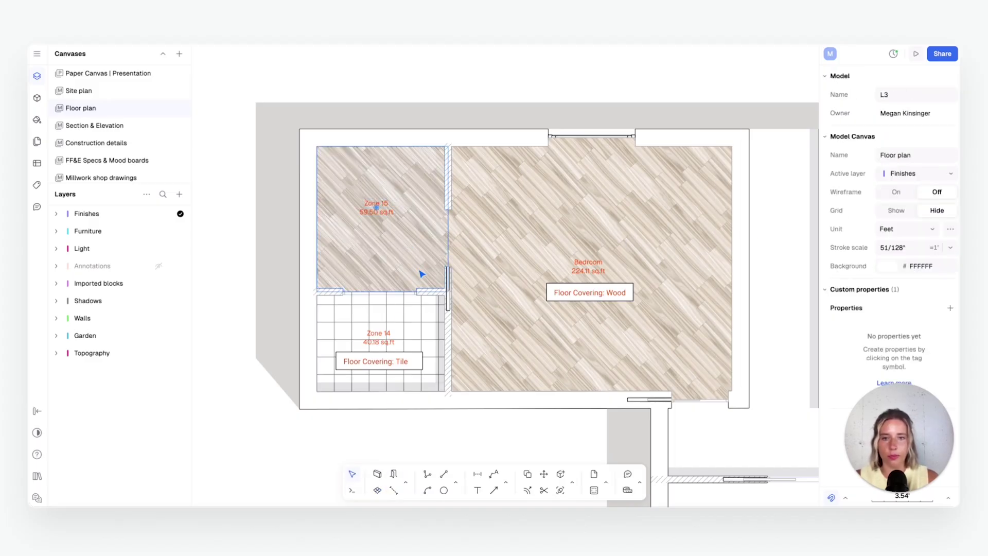
Rename Zone 14 to Bath
double_click(387, 337)
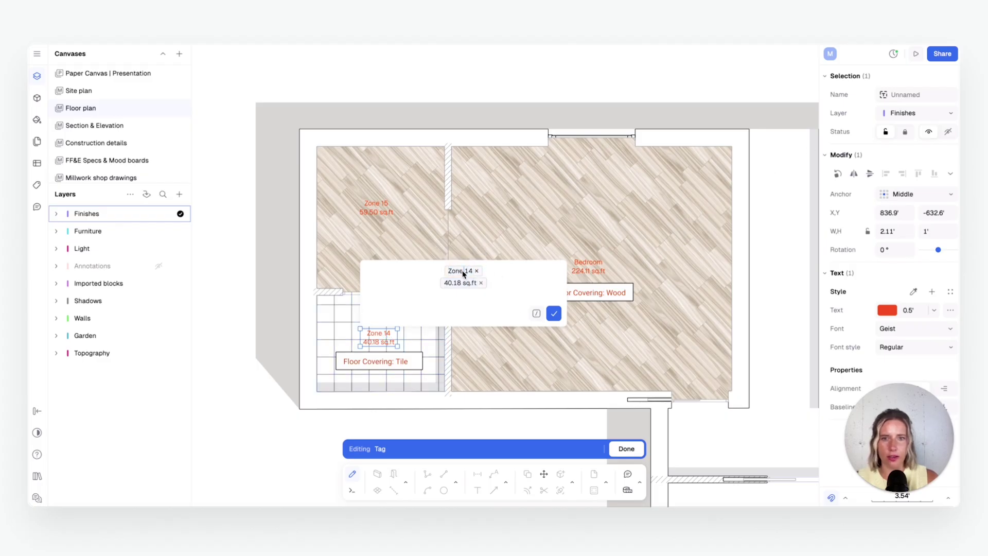
double_click(463, 271)
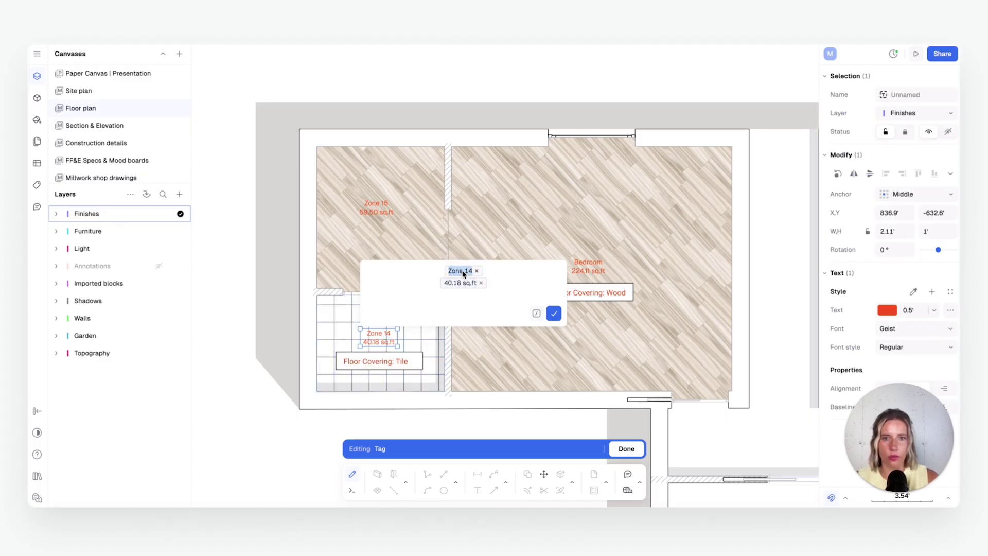
click(554, 313)
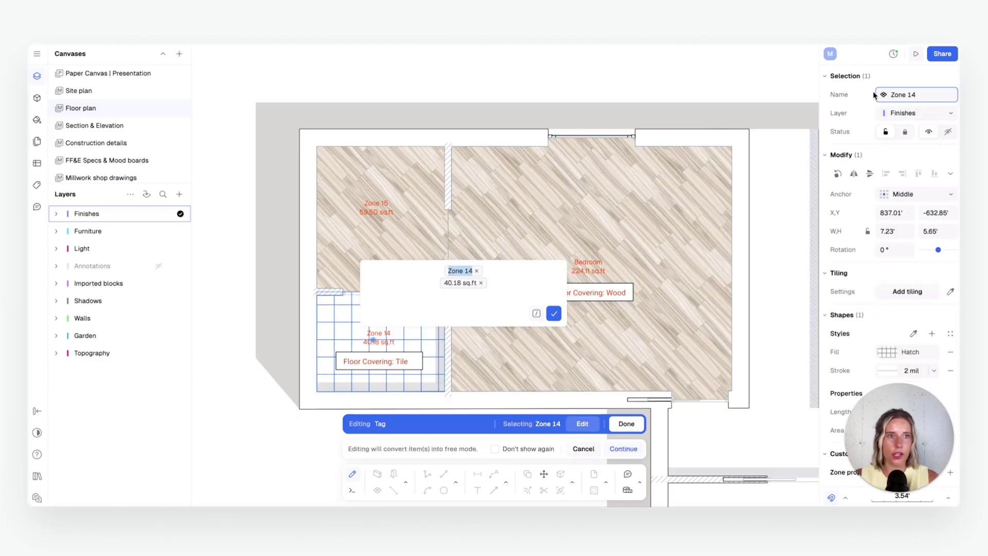
click(895, 95)
text(Bath)
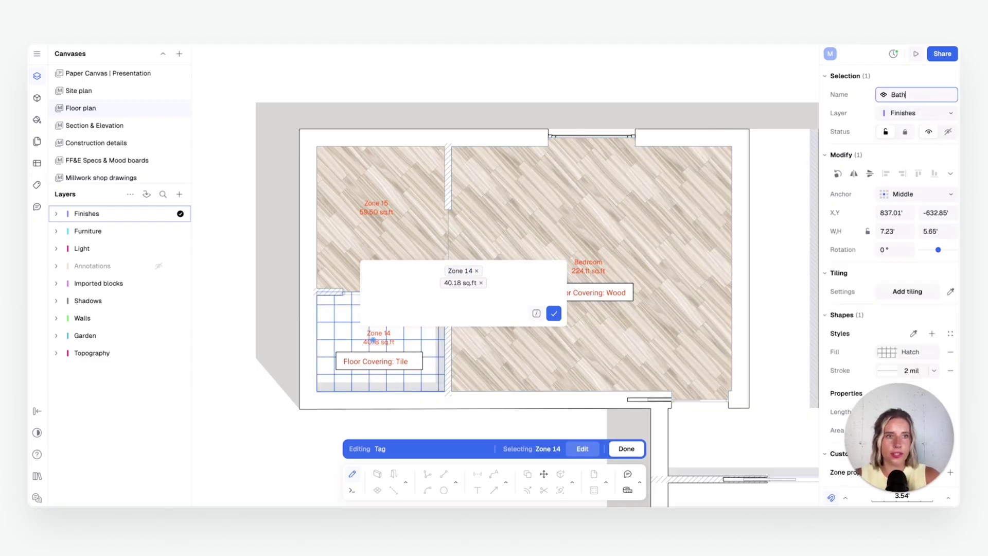
click(553, 313)
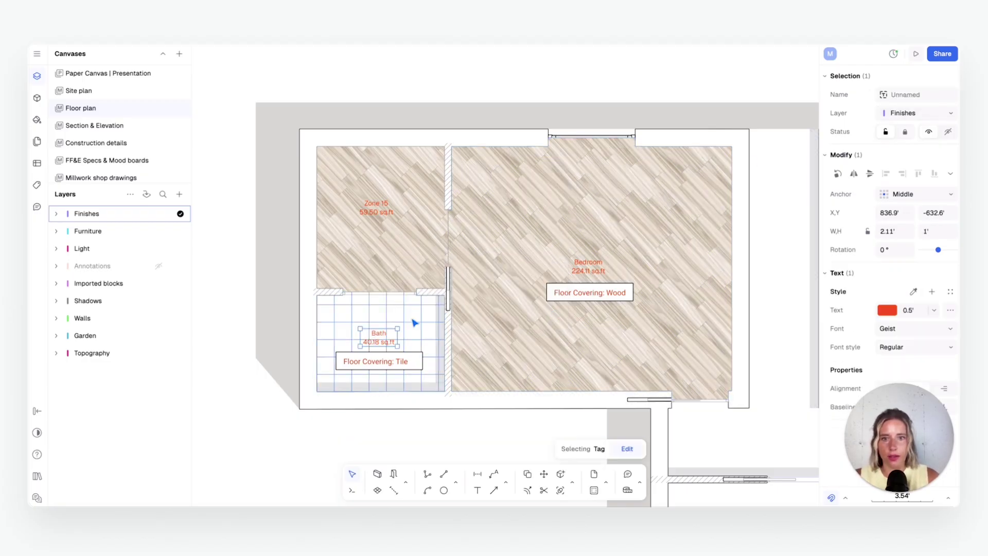
Match Zone 15's style to the Bath tile hatch
click(382, 216)
click(406, 253)
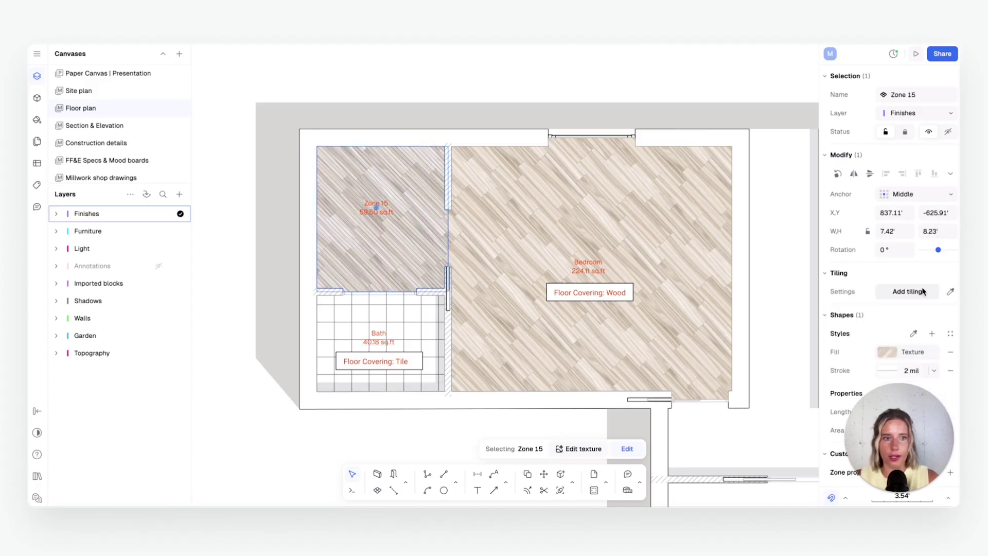
click(913, 333)
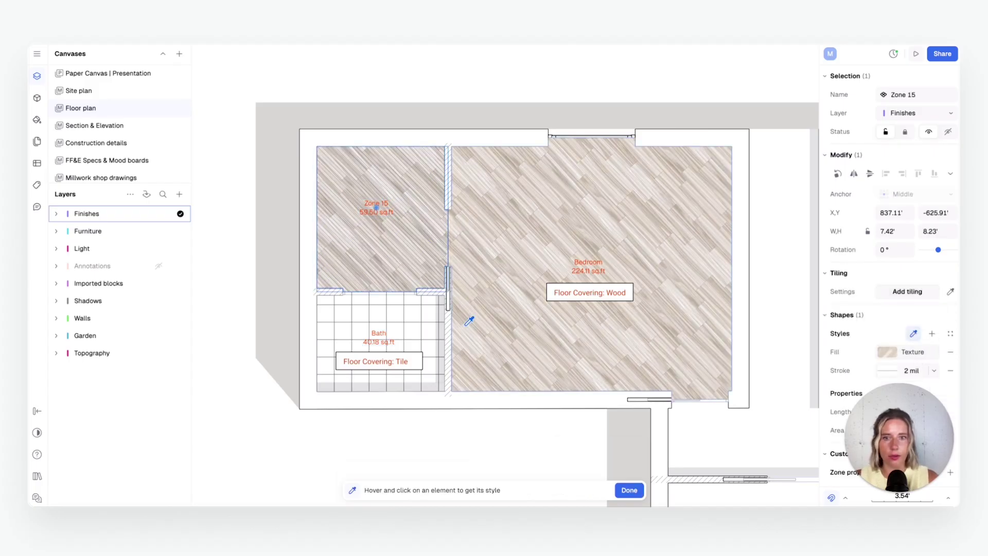
click(385, 331)
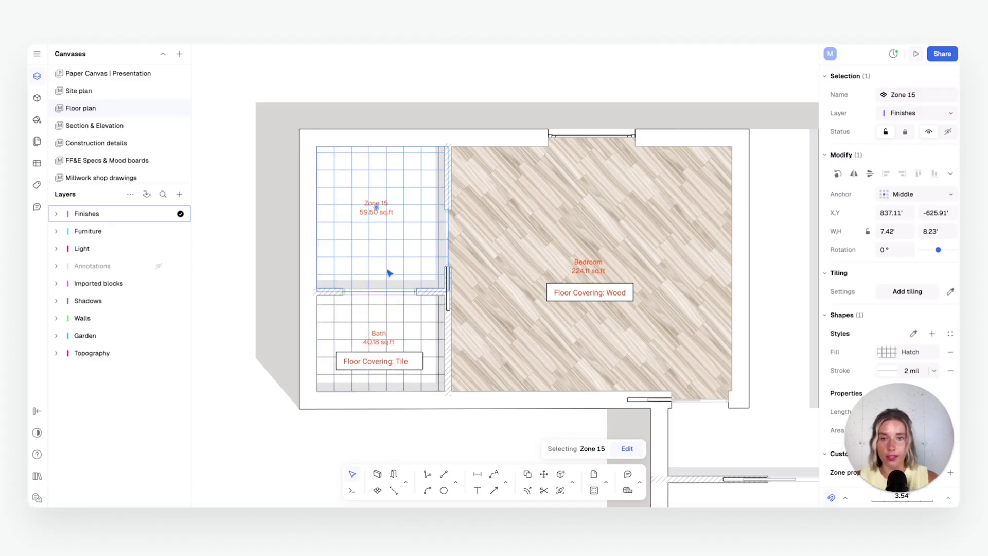
Rename Zone 15 to Bath
double_click(381, 207)
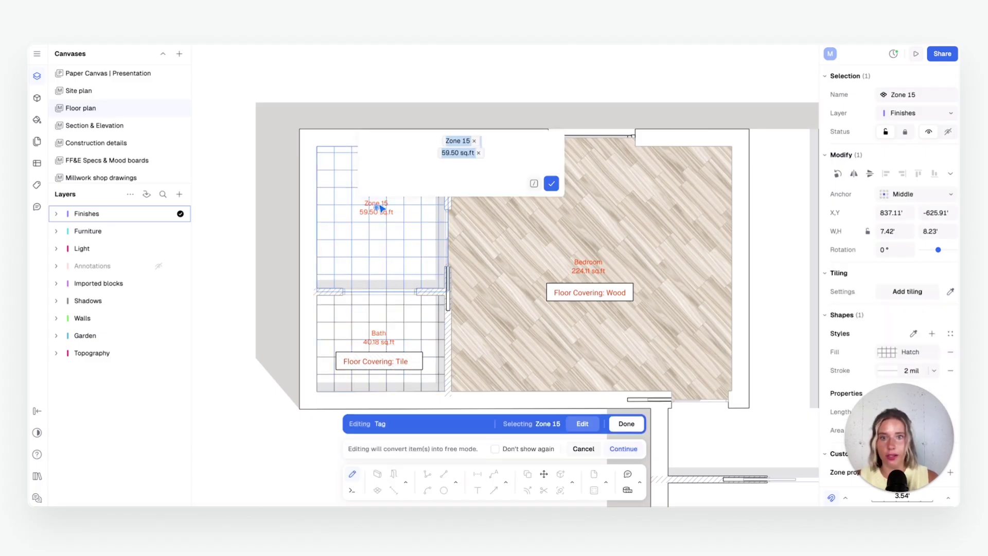
click(920, 100)
text(Bath)
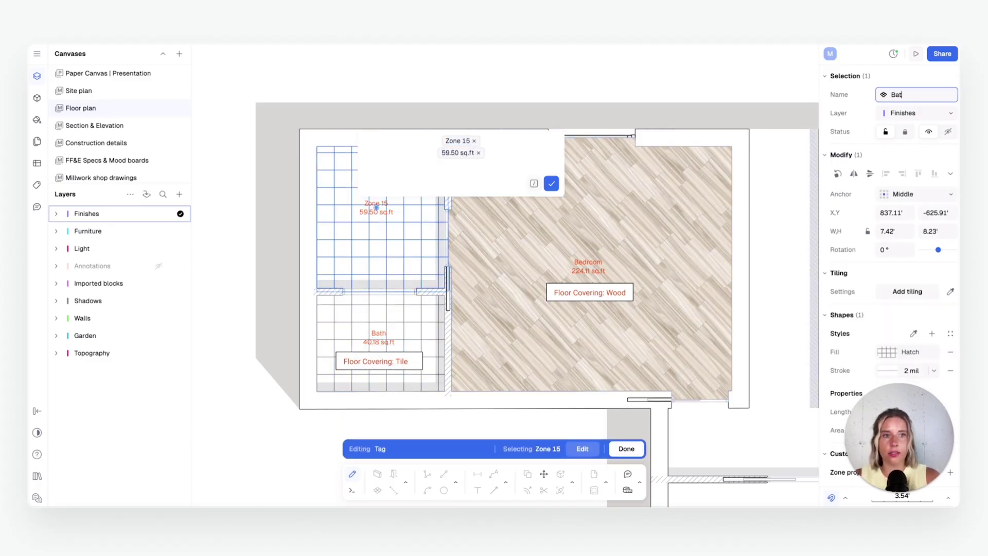
key(Return)
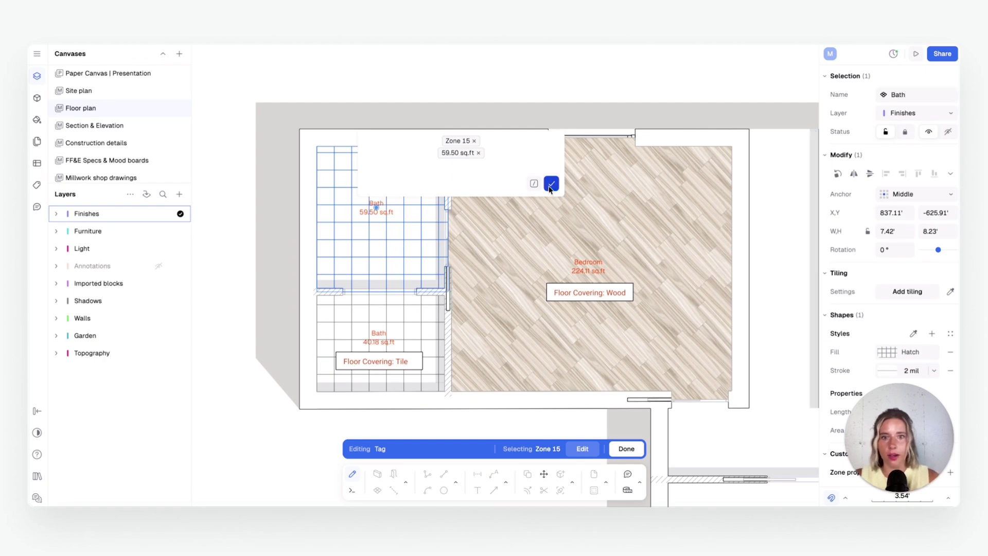
click(375, 206)
click(374, 369)
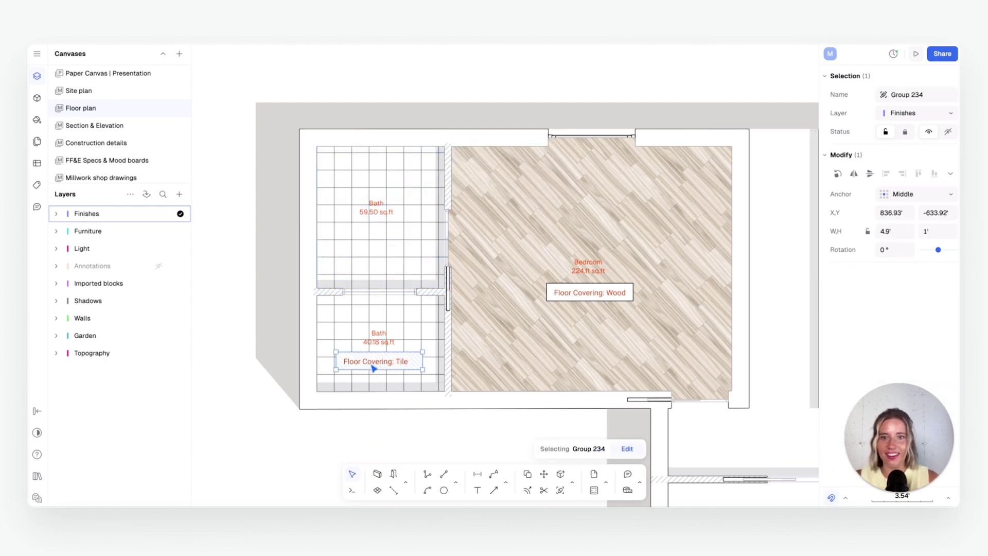
Copy the Floor Covering: Tile tag up into the upper Bath room
alt+drag(374, 369, 379, 235)
click(282, 273)
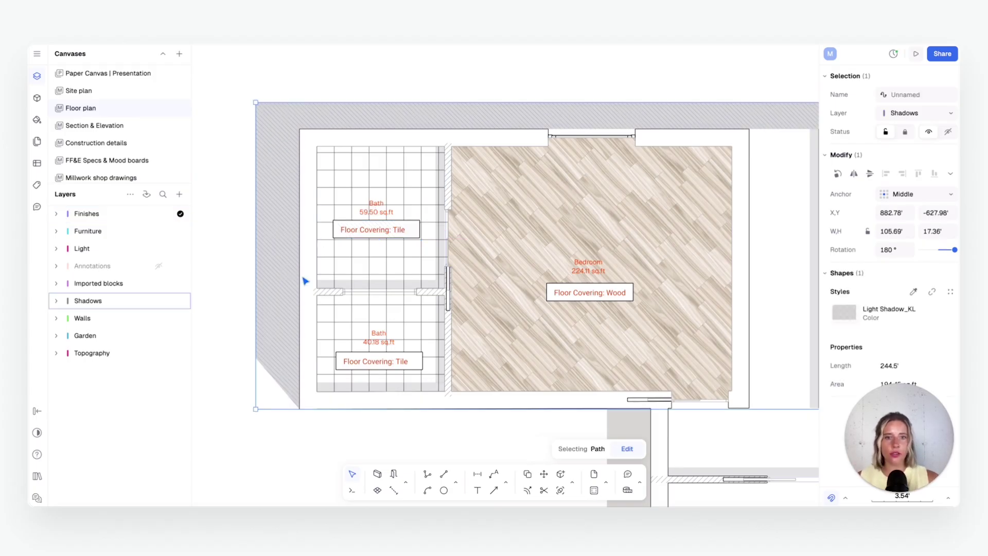
scroll(479, 276, right, 3)
ctrl+scroll(479, 275, down, 3)
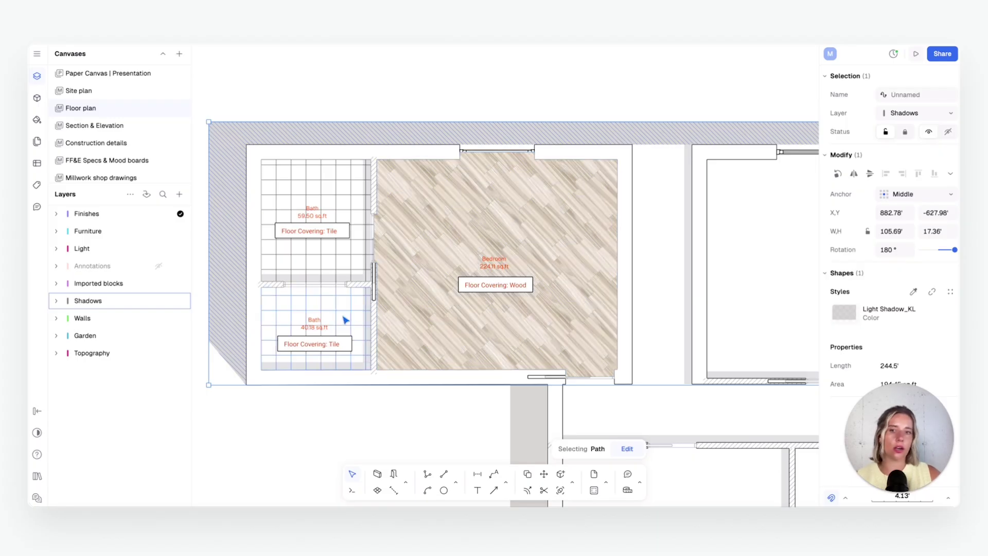
Pan and zoom around the floor plan to review the labelled rooms
ctrl+scroll(452, 302, up, 3)
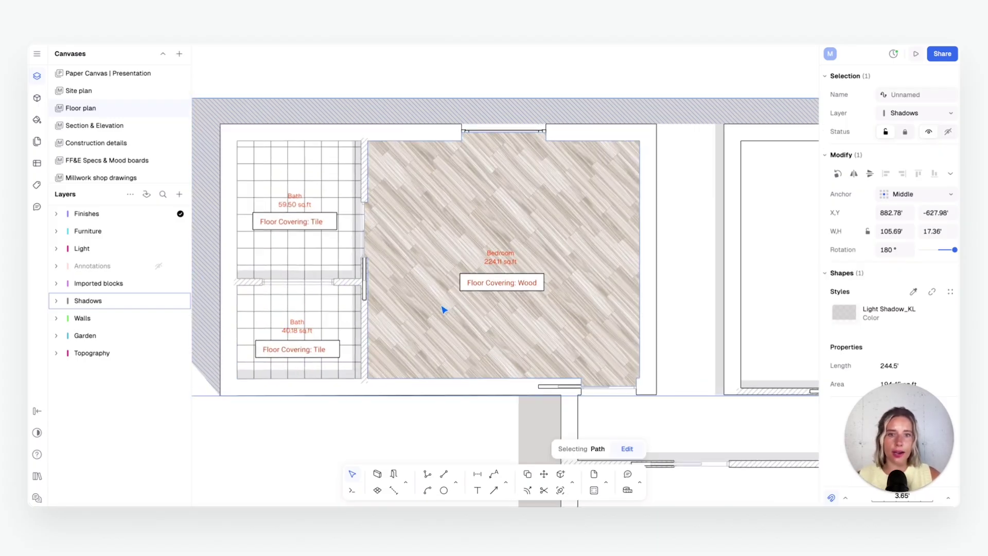
ctrl+scroll(476, 298, down, 4)
middle_drag(471, 343, 427, 283)
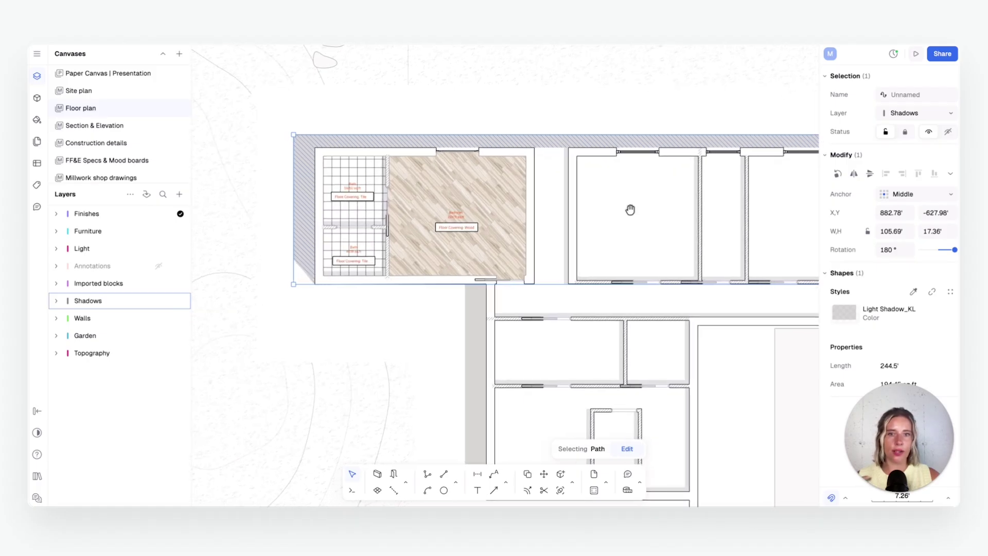
middle_drag(631, 209, 615, 251)
ctrl+scroll(519, 234, up, 1)
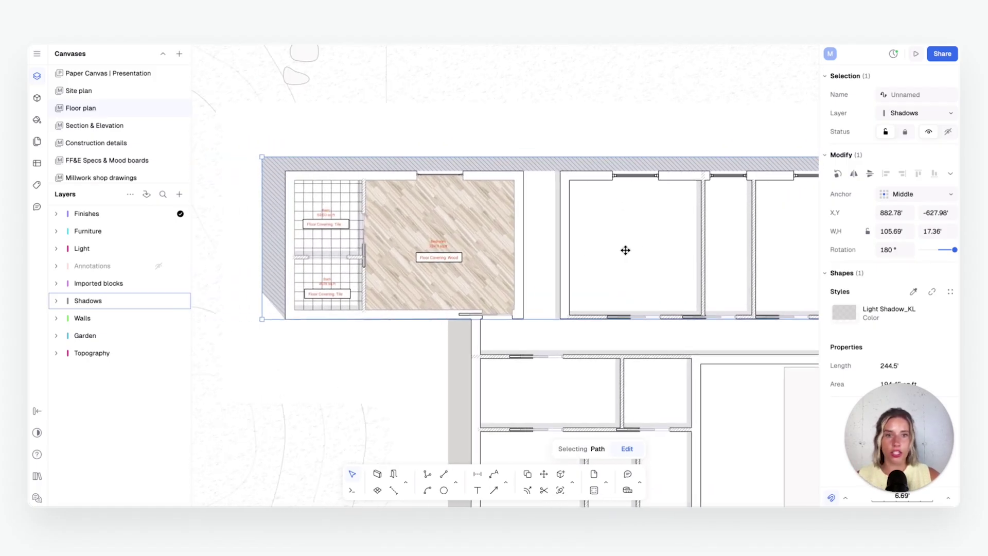
ctrl+scroll(403, 265, up, 2)
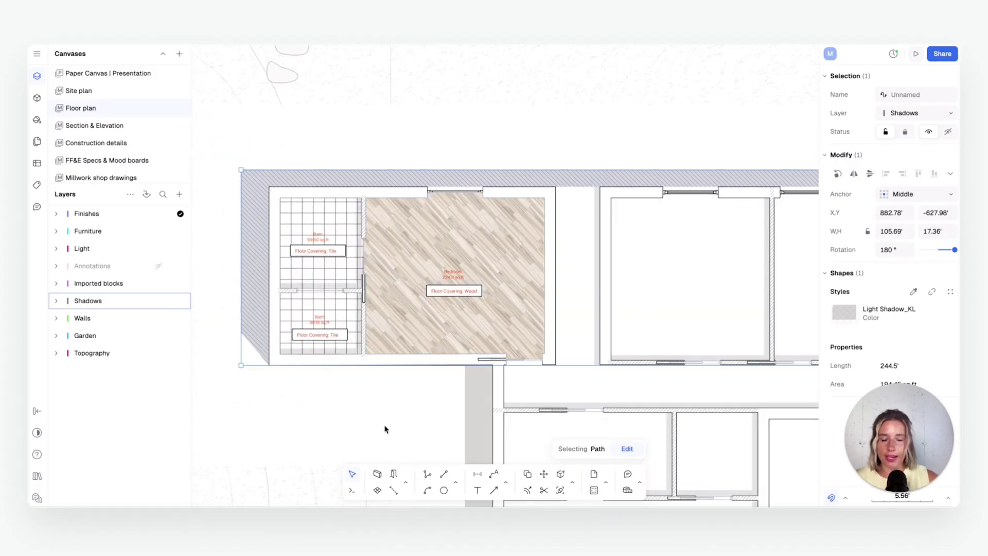
scroll(373, 396, up, 3)
ctrl+scroll(425, 327, up, 3)
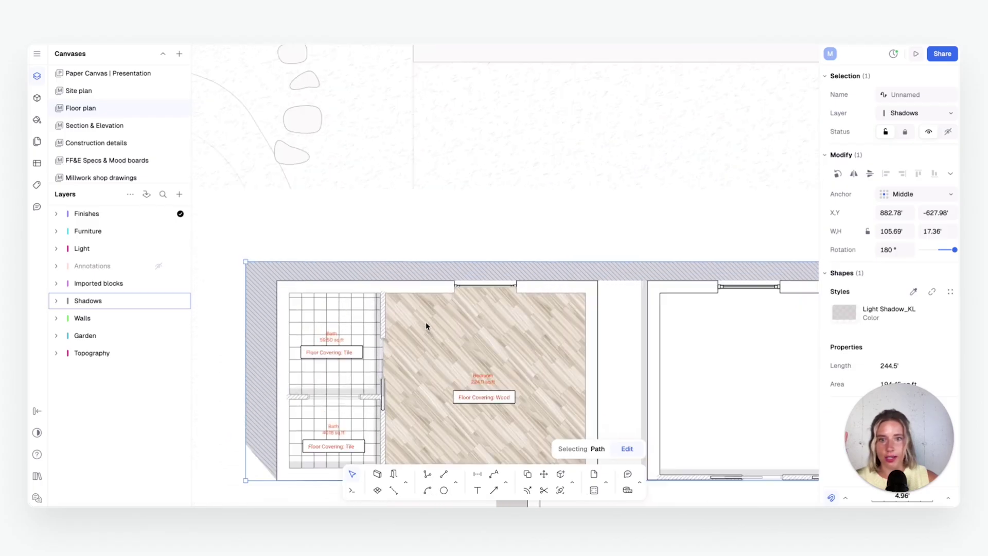
scroll(423, 226, up, 1)
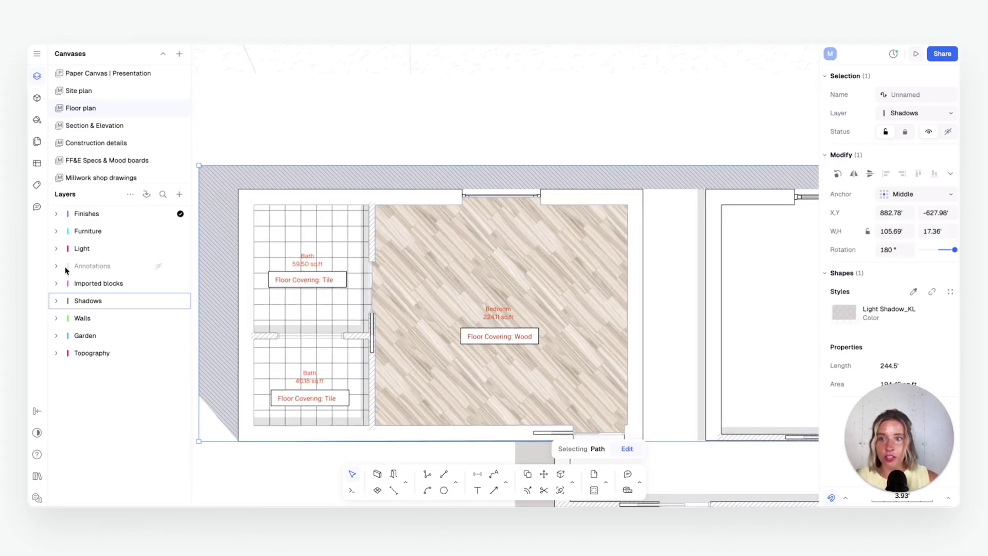
Show the Annotations layer and move Finishes below Shadows
click(158, 266)
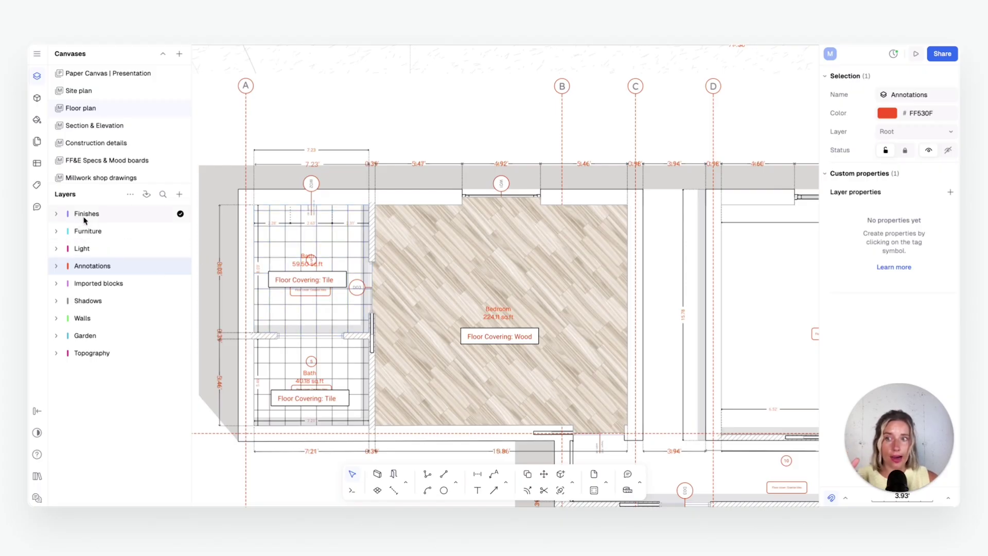
drag(91, 220, 92, 312)
click(56, 300)
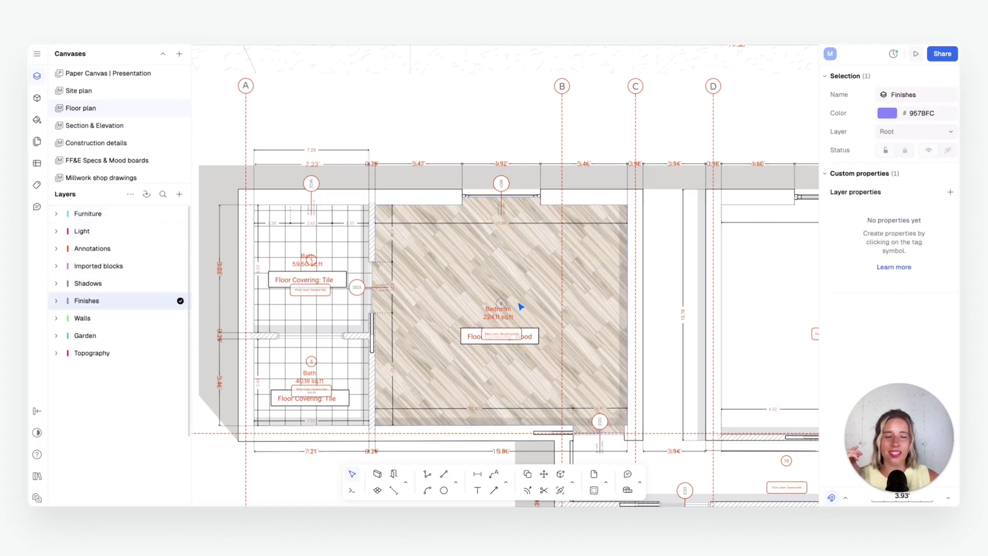
Reposition the small circle marker on the Bedroom tag
click(520, 340)
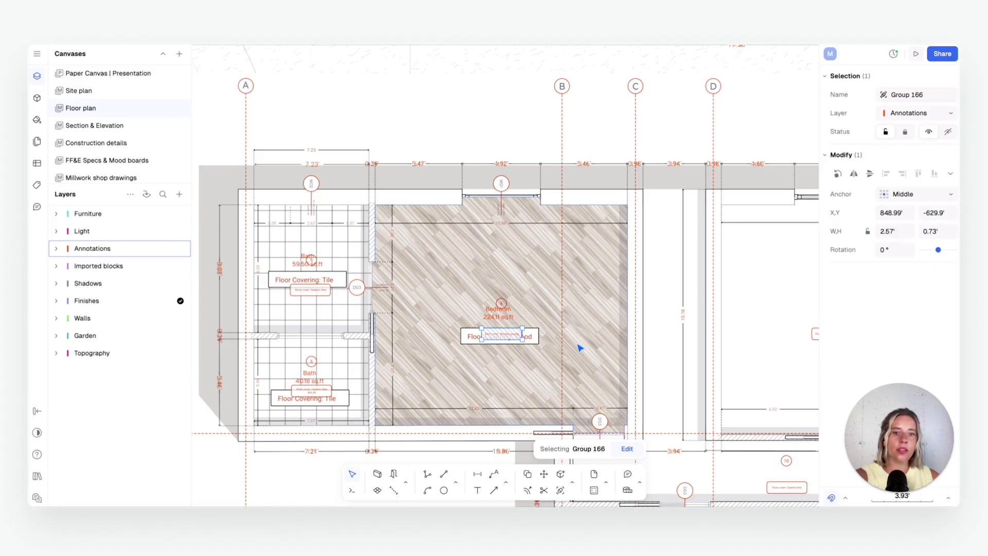
key(Escape)
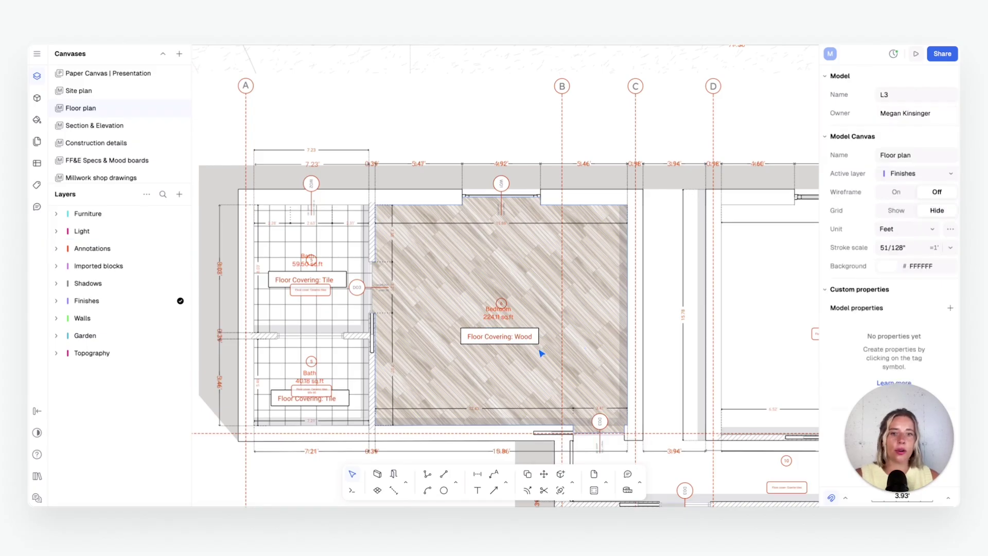
click(504, 306)
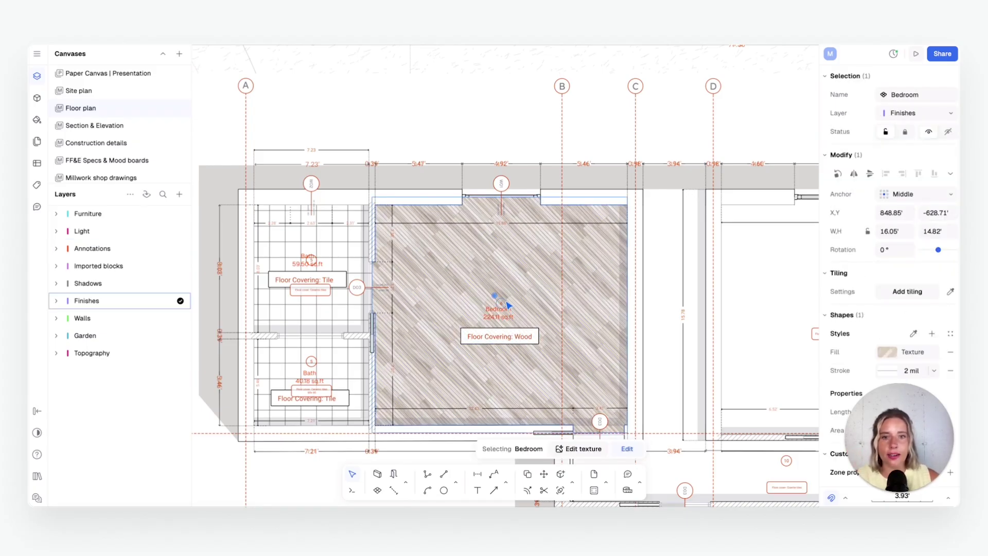
drag(503, 303, 502, 295)
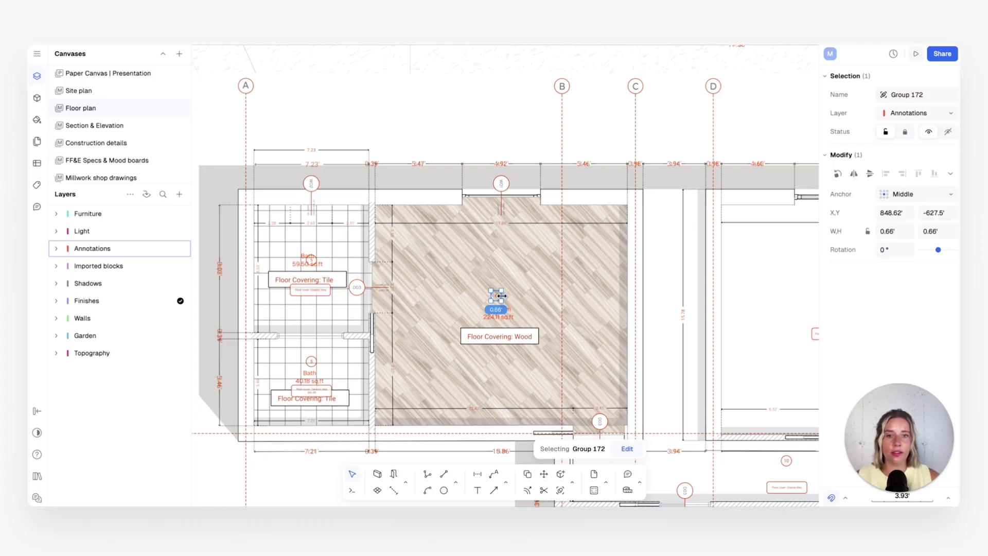
click(569, 298)
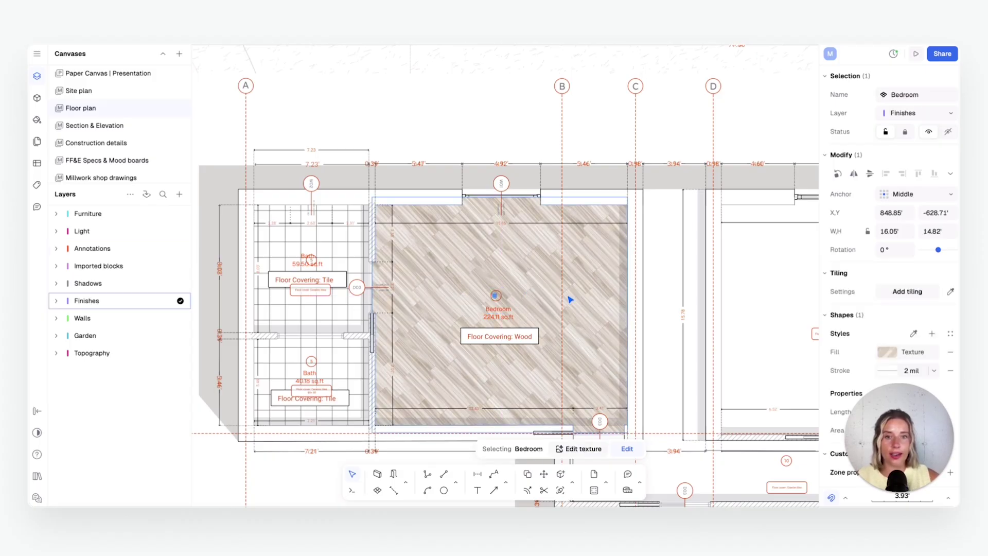
click(672, 304)
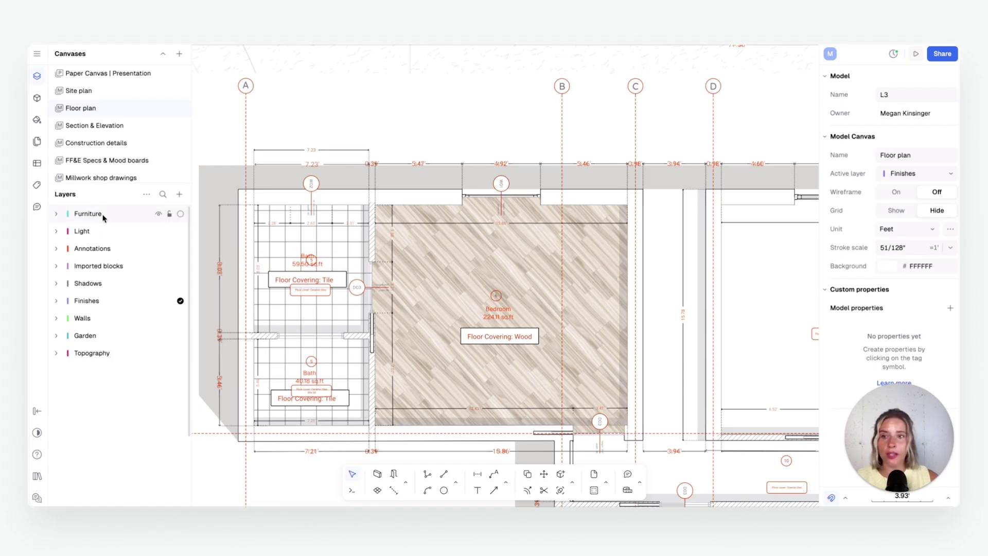
Move Furniture below Shadows and hide the Annotations layer again
drag(101, 215, 105, 297)
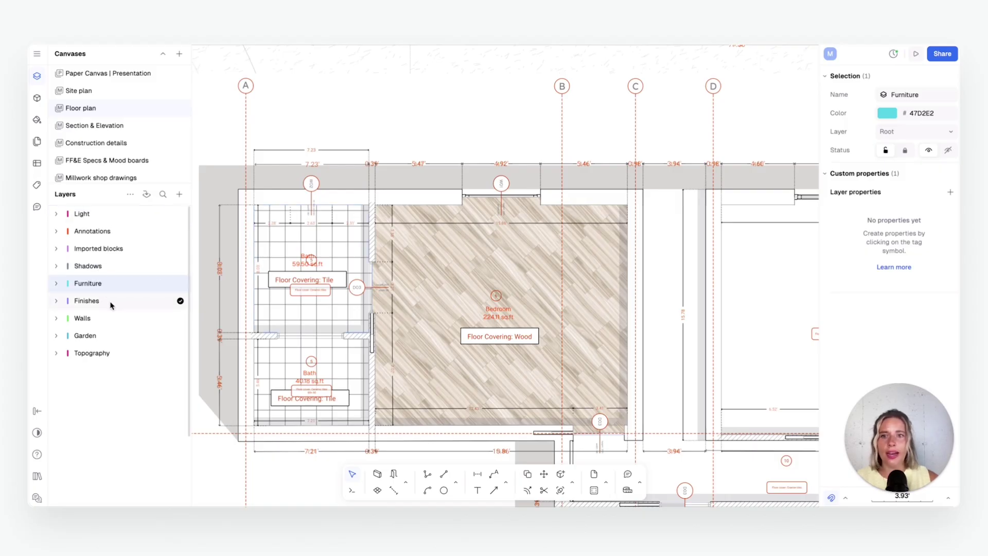
mouse_move(170, 232)
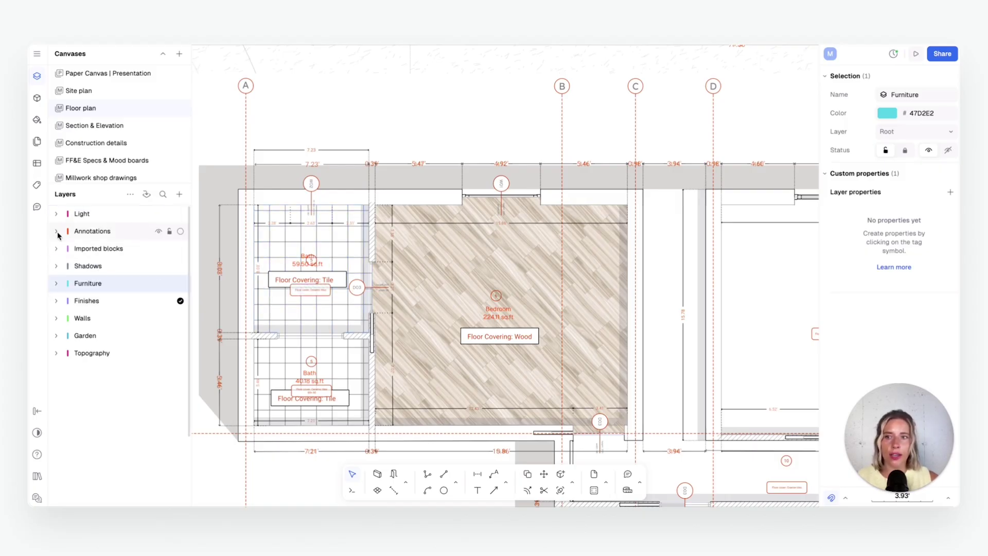
click(158, 231)
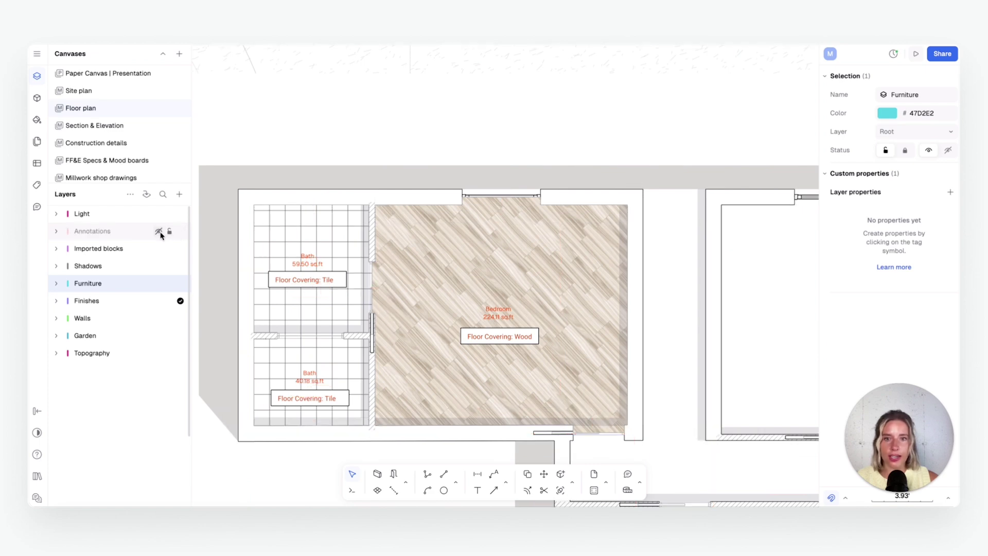
click(519, 110)
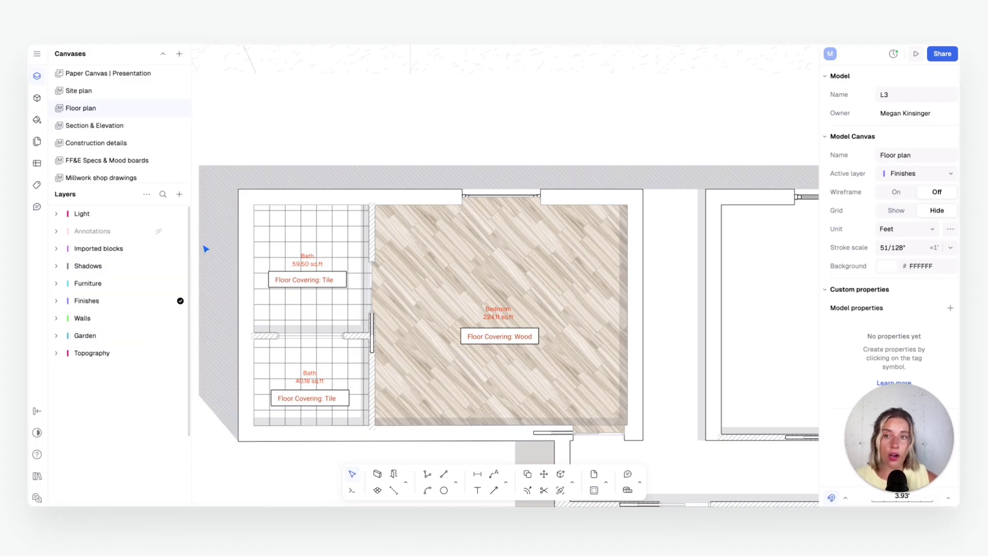
scroll(394, 337, up, 2)
scroll(396, 337, up, 3)
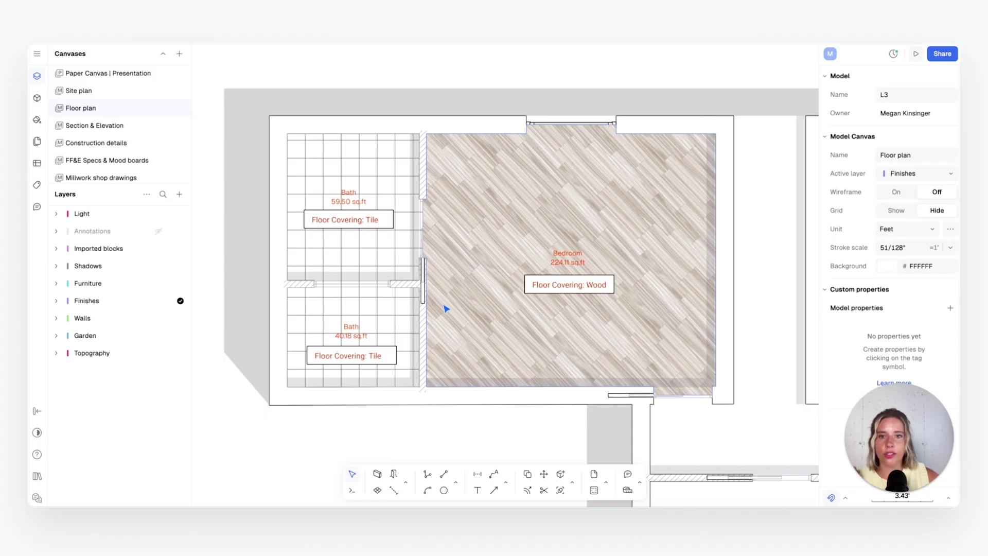
scroll(420, 264, up, 1)
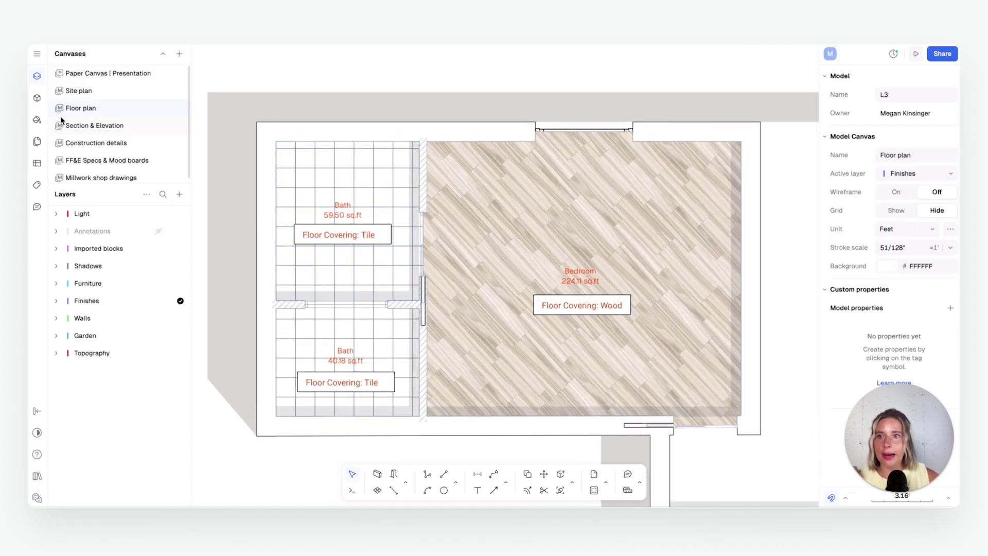
Search the shared block libraries for 'queen' and scroll through the 20 bed and mattress results
click(36, 99)
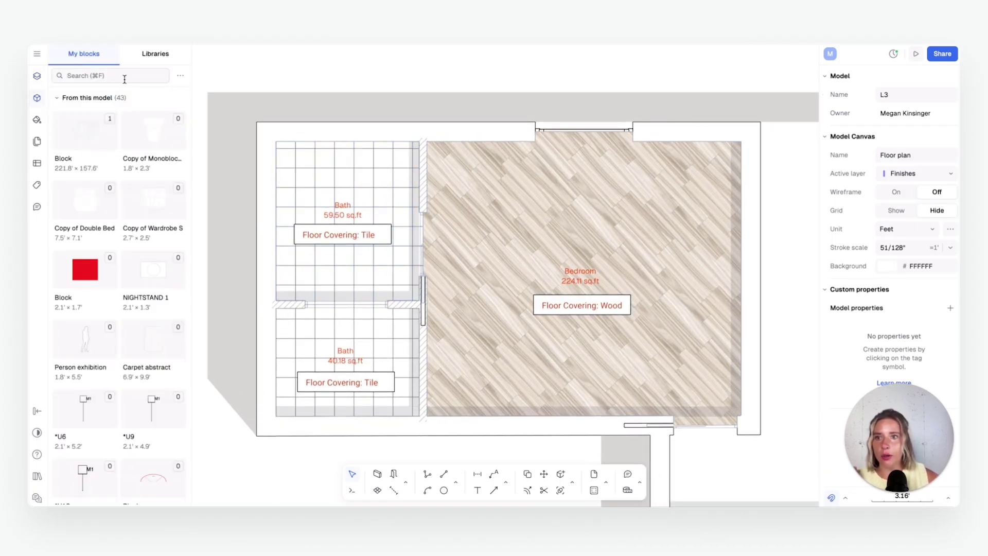
click(155, 57)
click(88, 76)
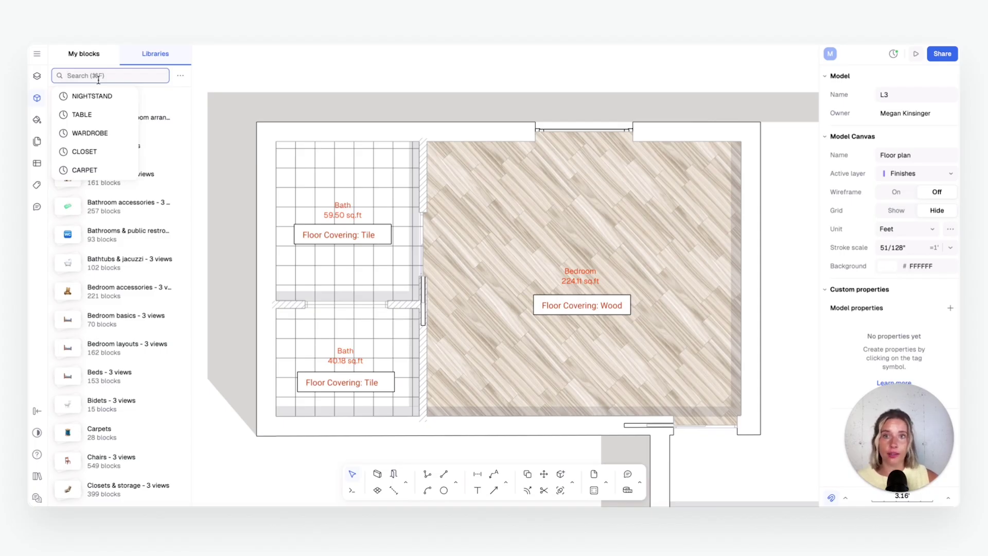
click(134, 76)
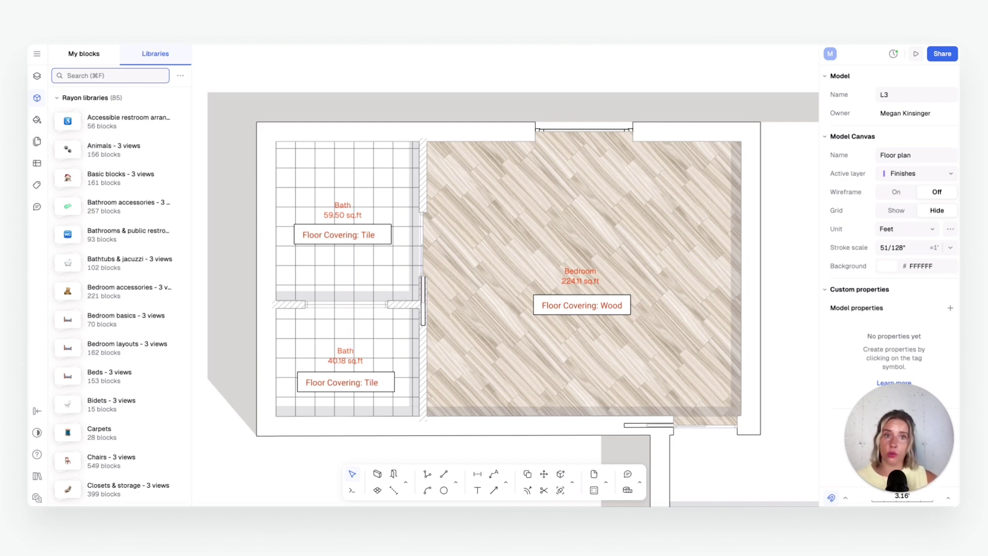
key(Escape)
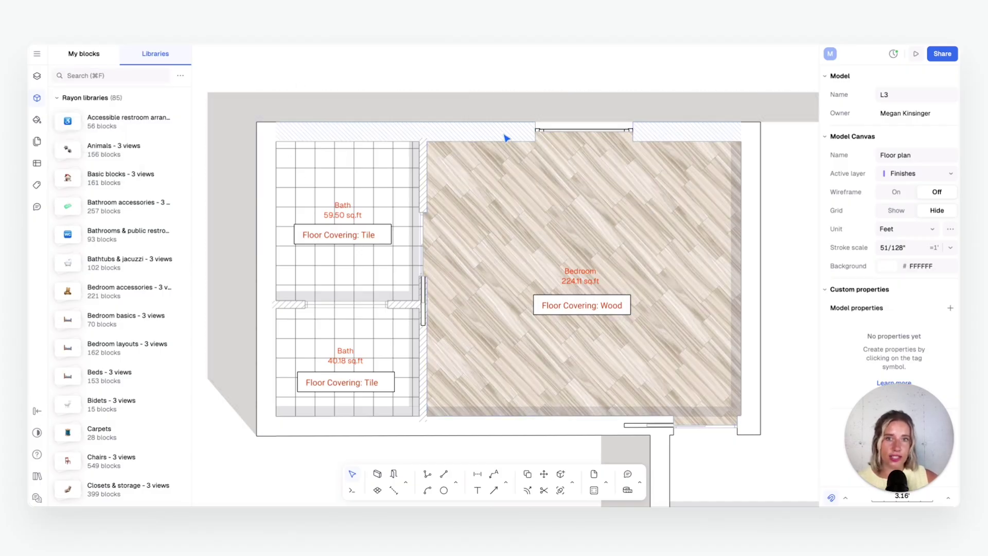
click(136, 76)
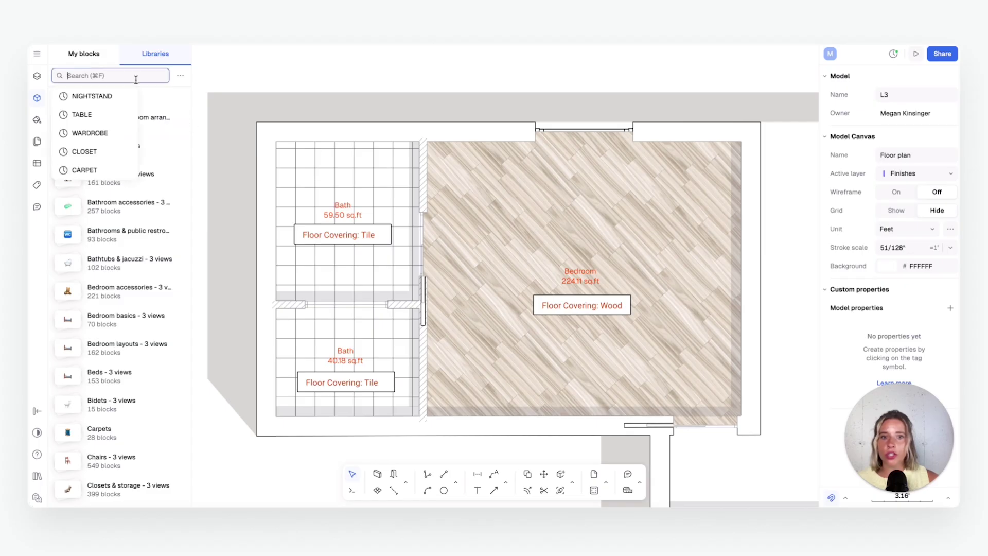
click(88, 76)
text(queen)
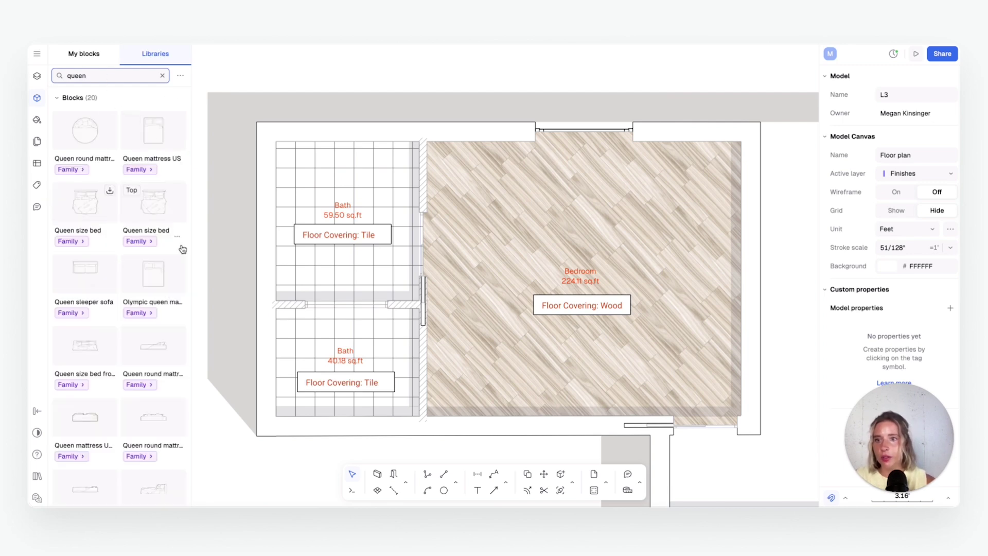
scroll(155, 309, down, 3)
scroll(155, 308, up, 3)
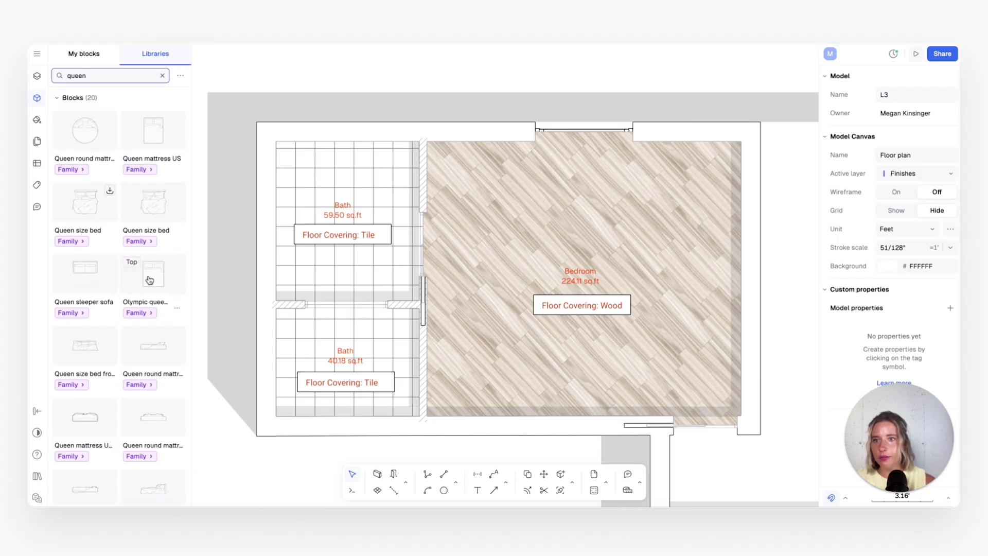
scroll(149, 280, down, 4)
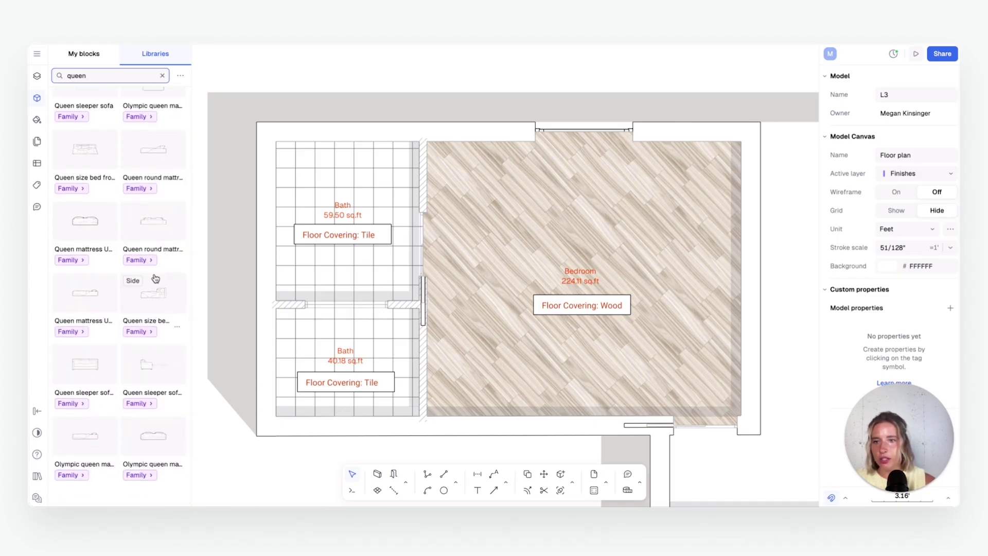
scroll(157, 277, up, 4)
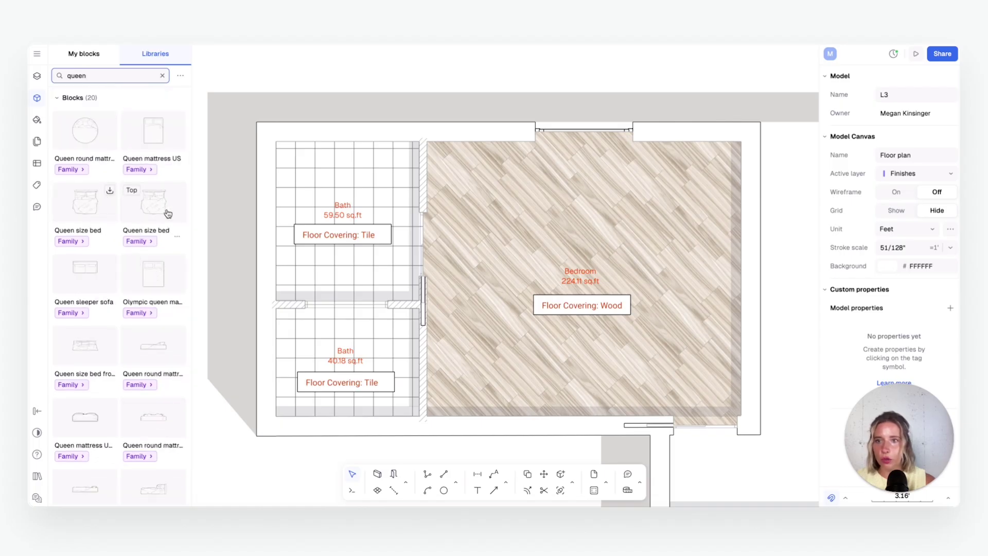
Drop the Queen size bed onto the bedroom floor and rotate it 180°
drag(146, 206, 546, 273)
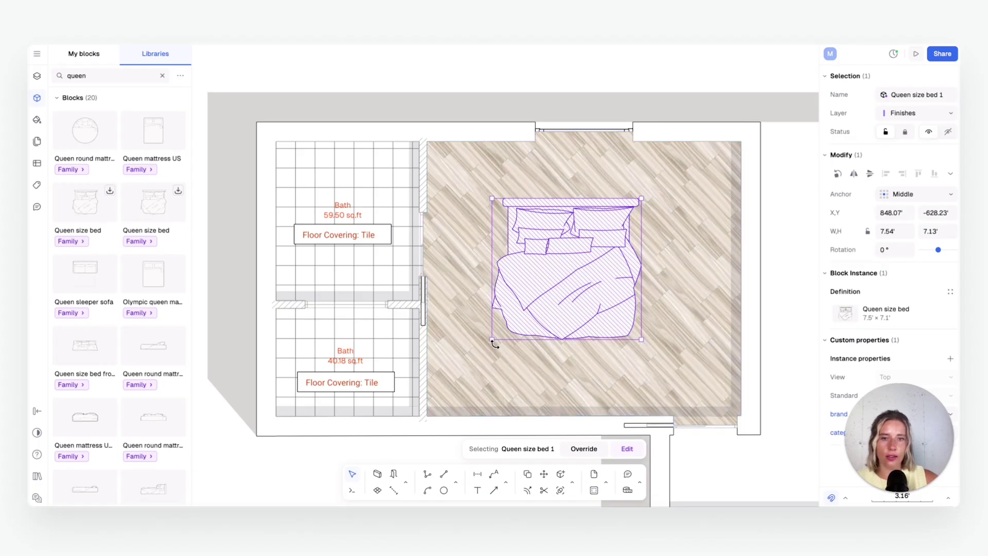
drag(494, 344, 650, 342)
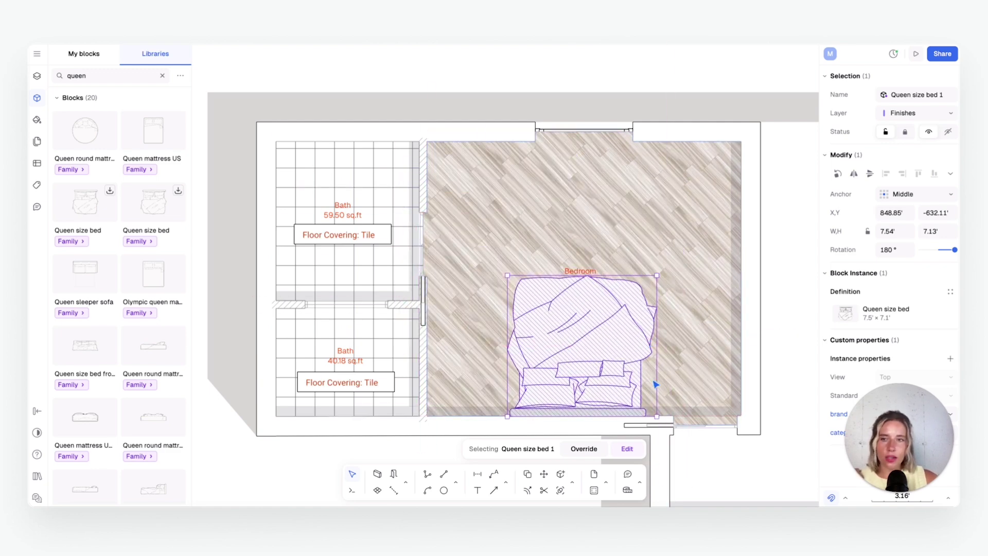
Reorder the Furniture layer and check the Finishes and Annotations layer contents
click(37, 76)
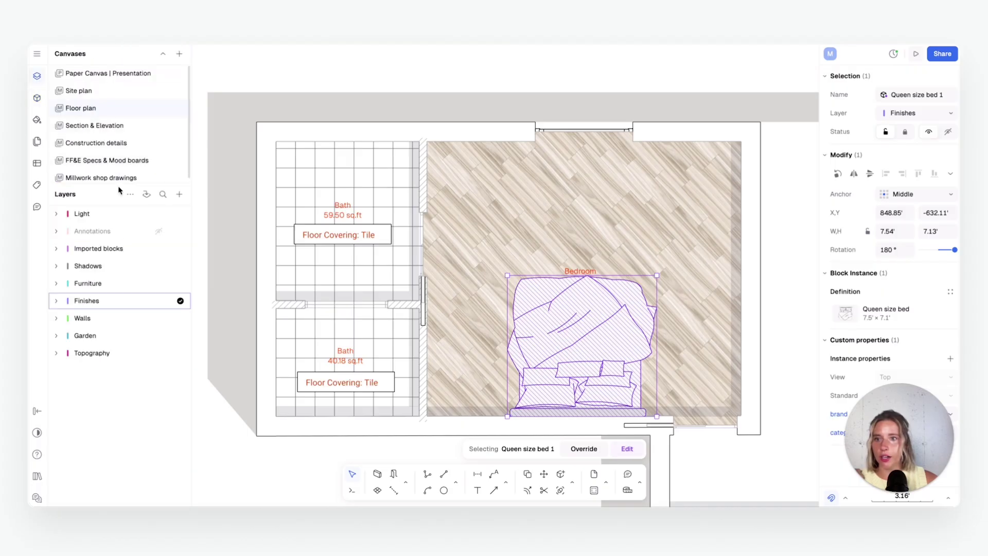
drag(103, 283, 103, 312)
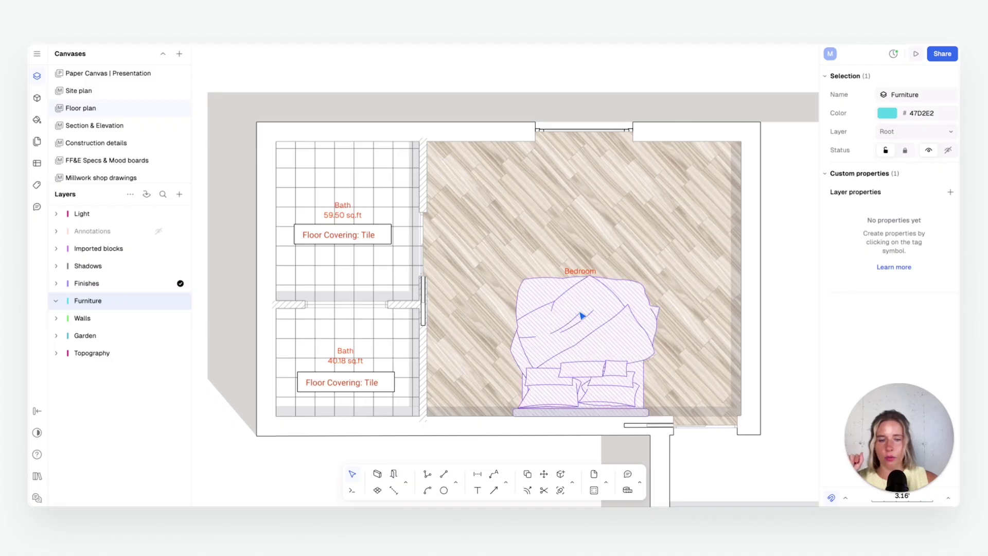
drag(582, 314, 657, 328)
click(564, 307)
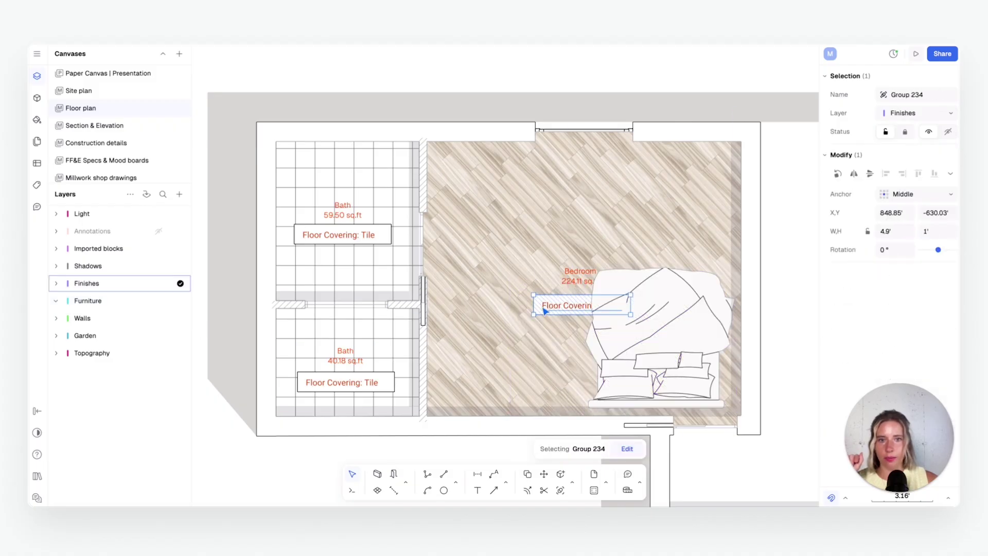
click(58, 283)
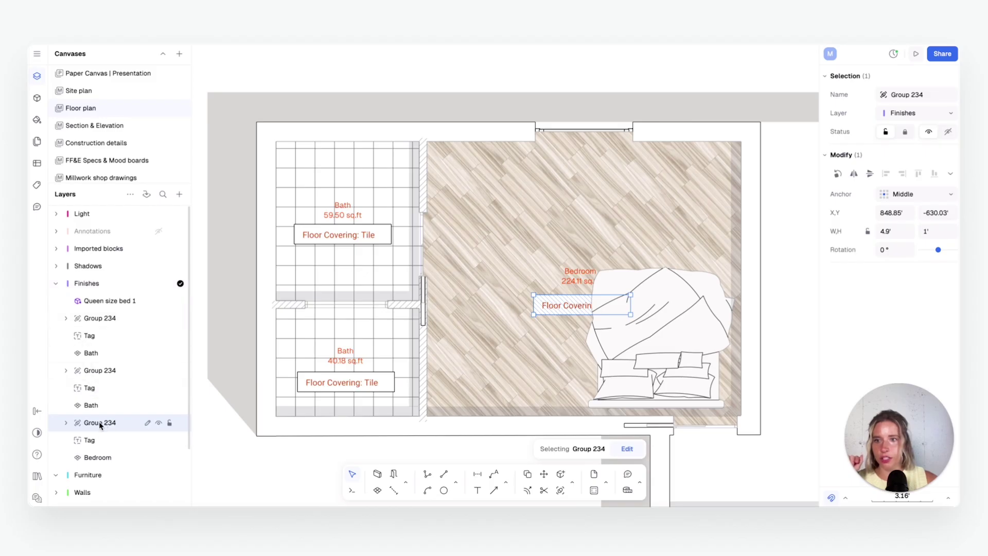
click(89, 231)
click(56, 234)
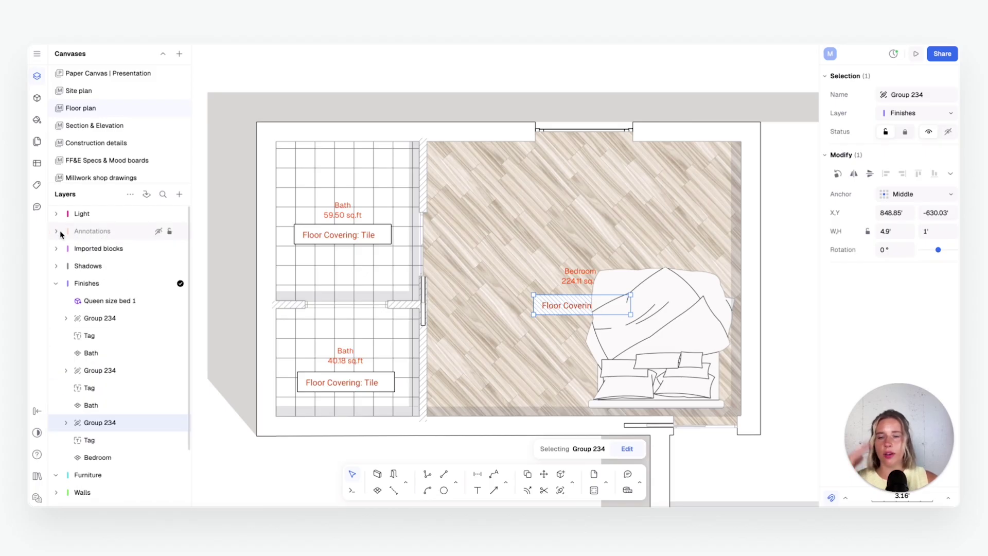
click(56, 283)
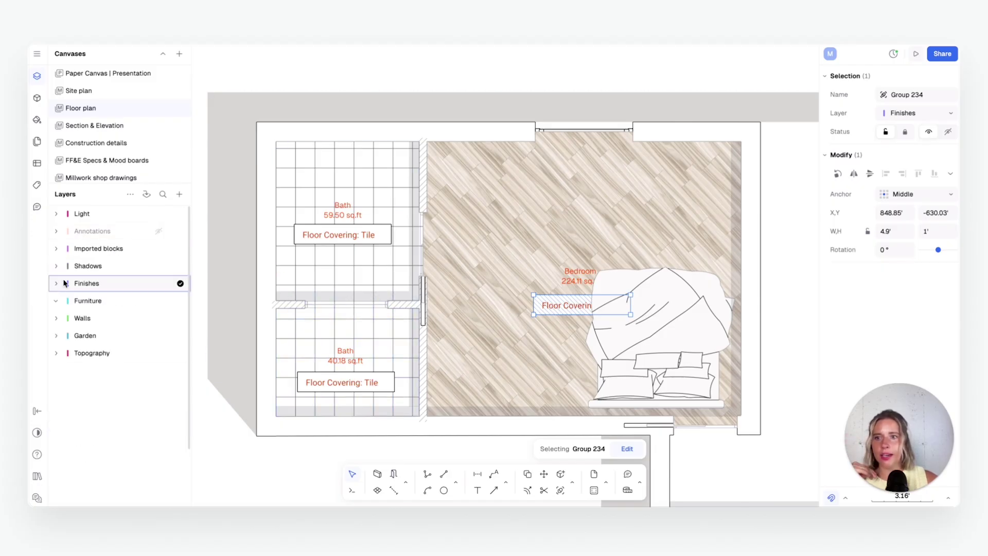
Raise the Bedroom tag and Floor Covering: Wood label, then recentre the bed against the lower wall
click(583, 266)
drag(584, 266, 582, 203)
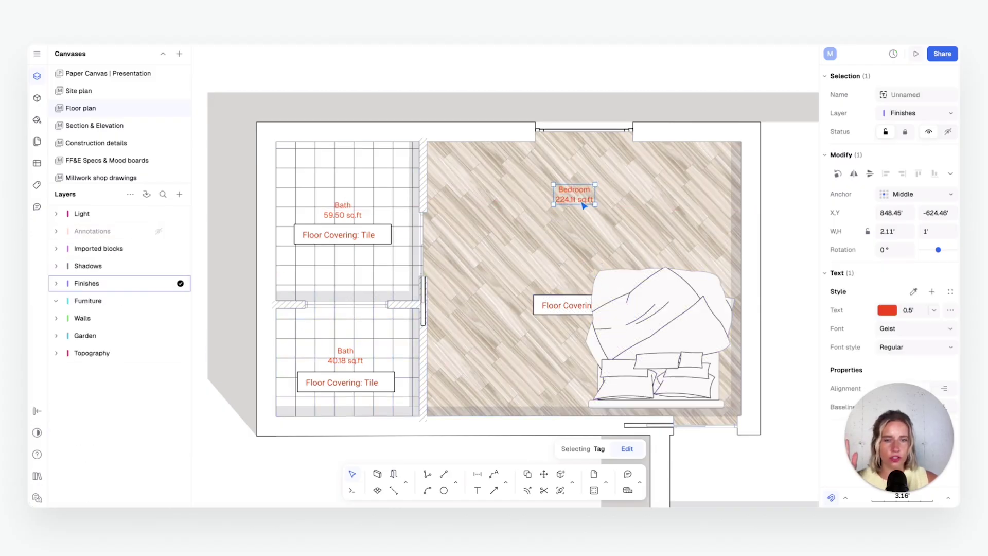
drag(571, 308, 566, 238)
click(590, 205)
click(657, 293)
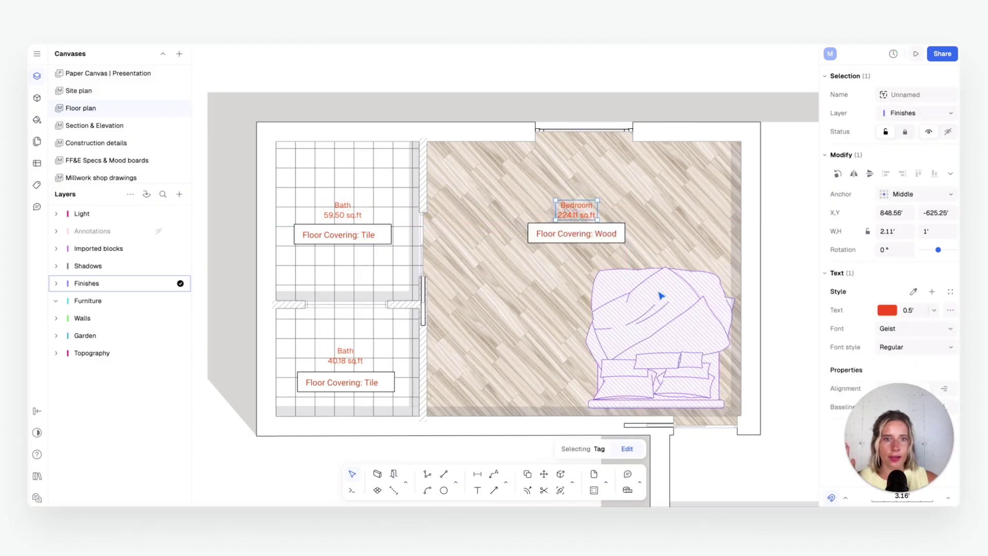
drag(657, 294, 578, 337)
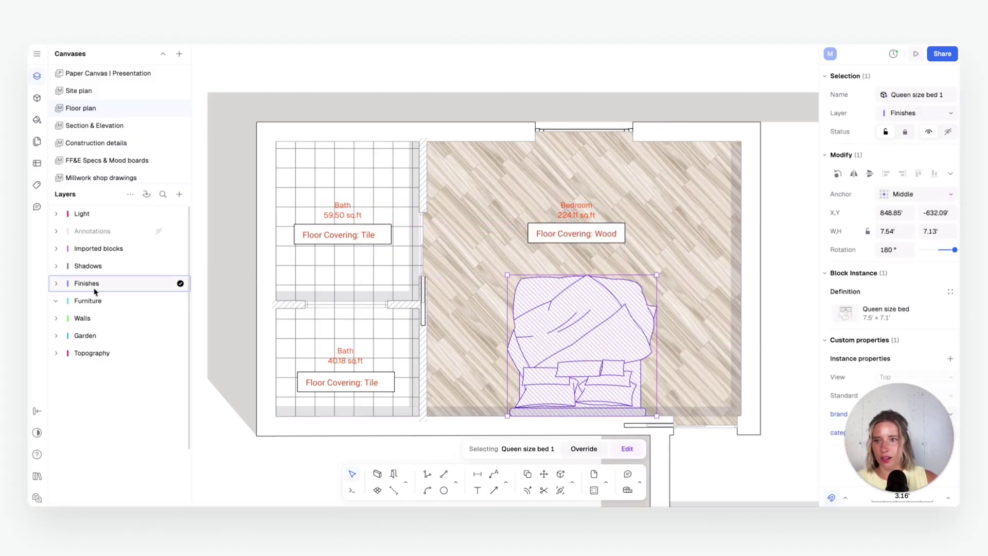
click(101, 305)
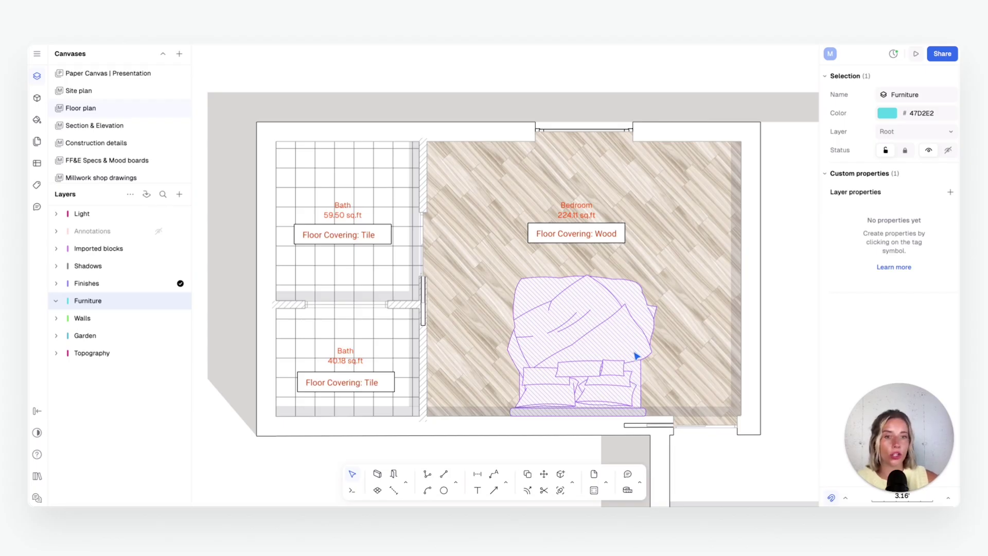
click(613, 346)
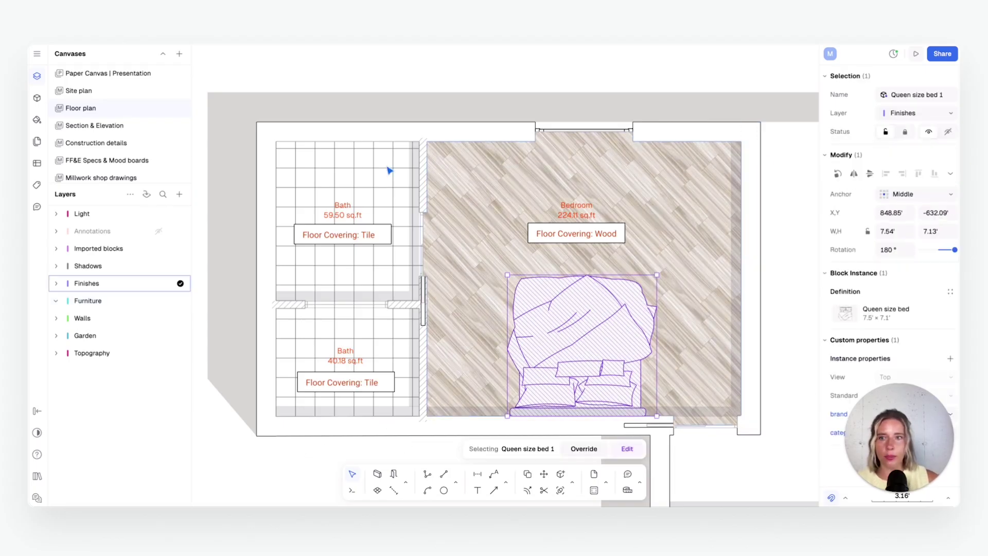
Put a Wardrobe bifold door M in the bedroom's top-left corner and duplicate it for the top-right
click(37, 98)
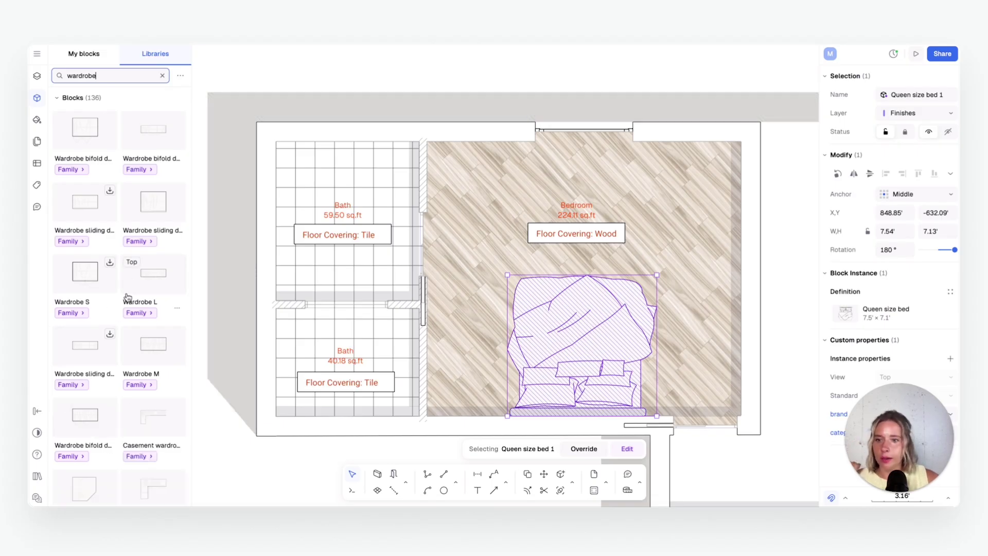
scroll(152, 369, down, 4)
scroll(156, 331, up, 4)
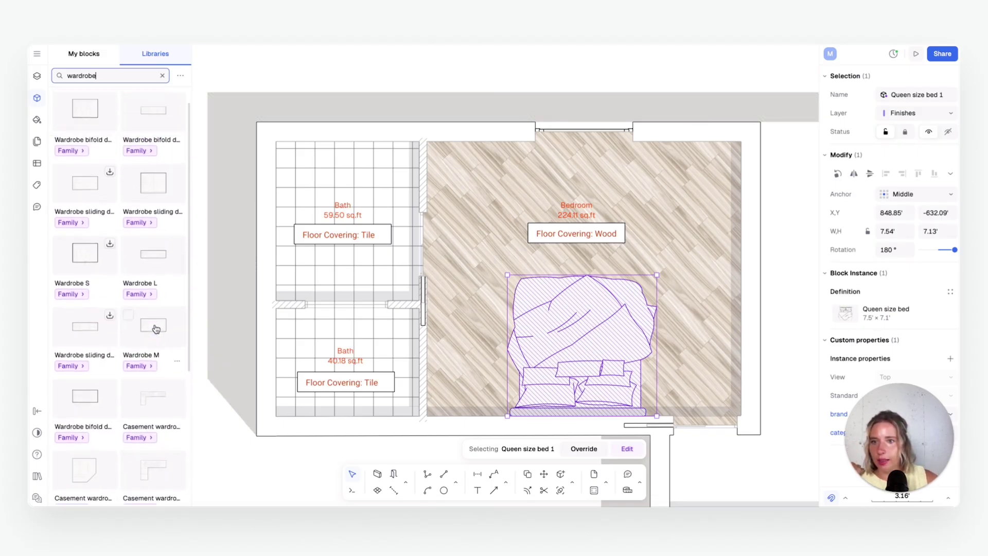
drag(80, 406, 474, 281)
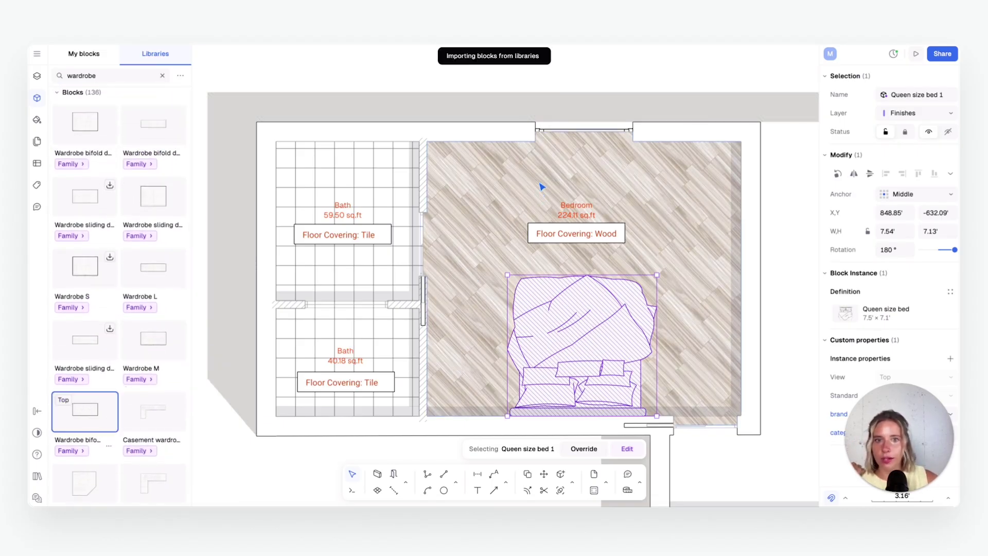
drag(674, 281, 701, 166)
key(ctrl+d)
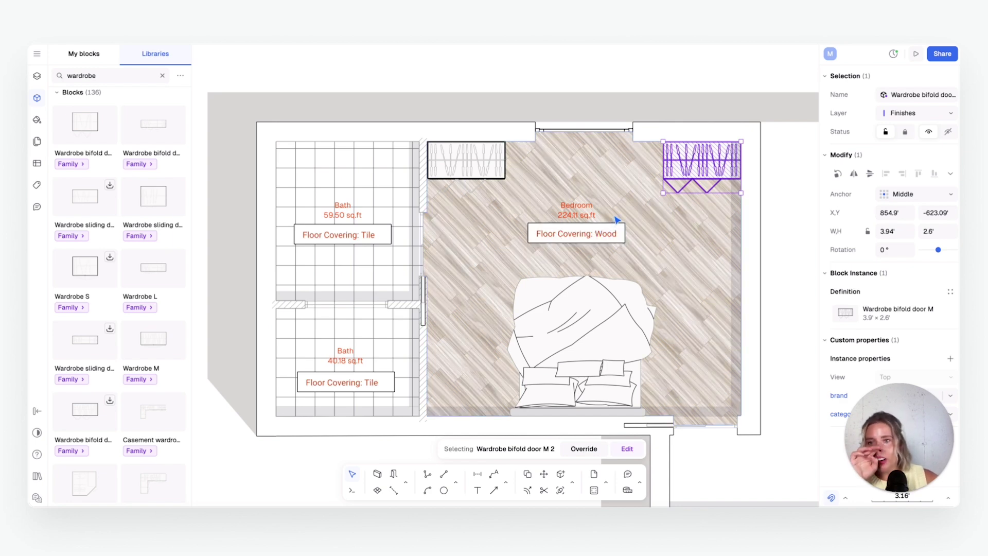
click(783, 263)
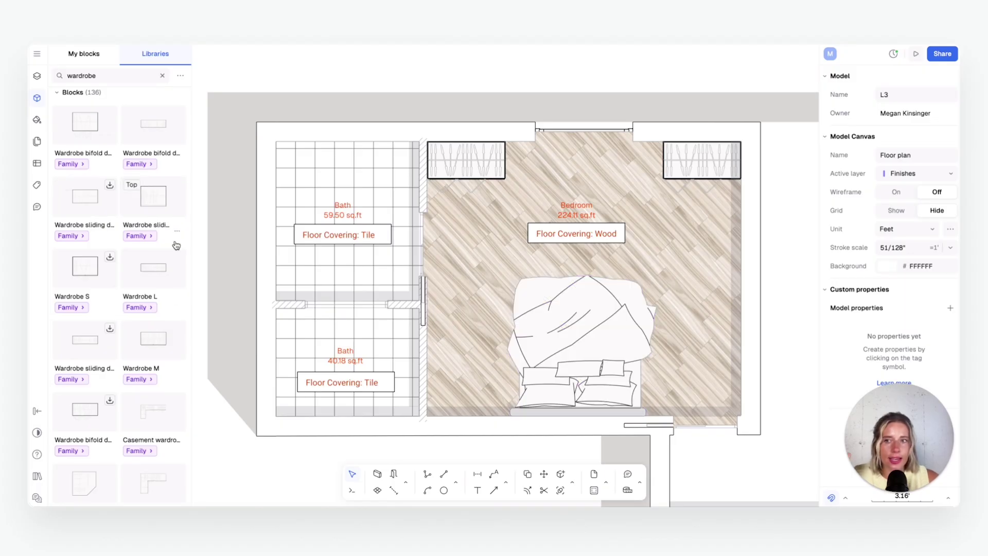
Draw a solid-filled 2.41' × 2.17' rectangle beside the bed's lower left
click(456, 483)
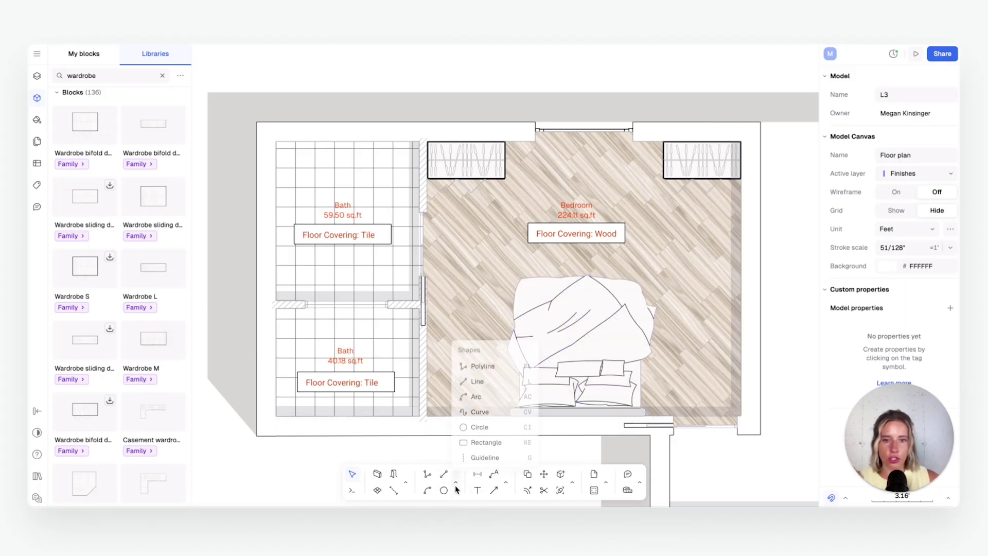
click(484, 442)
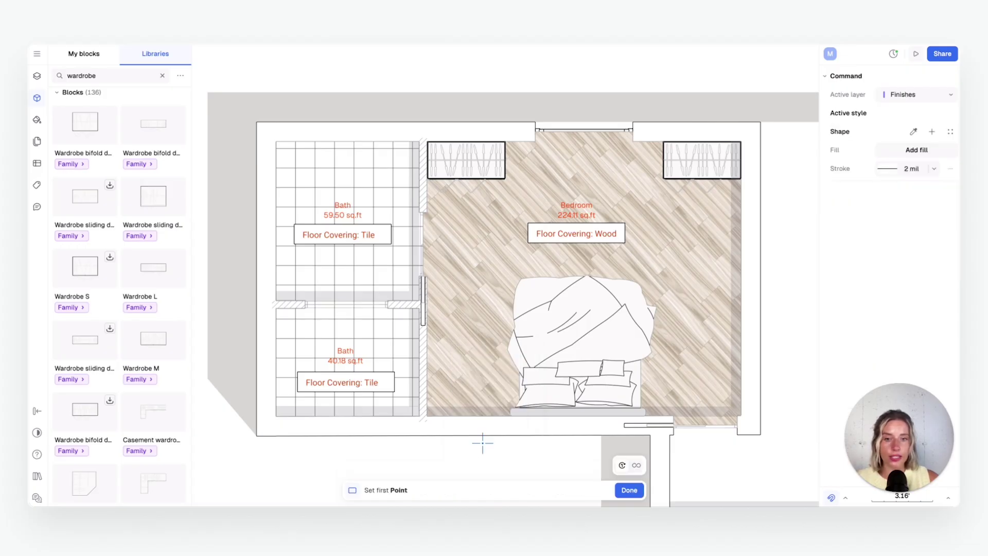
click(451, 374)
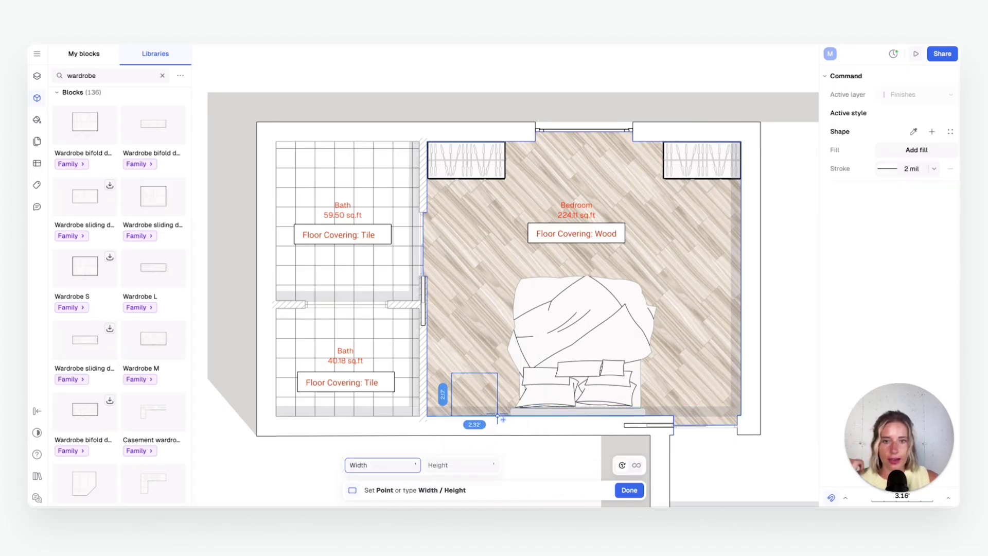
click(499, 415)
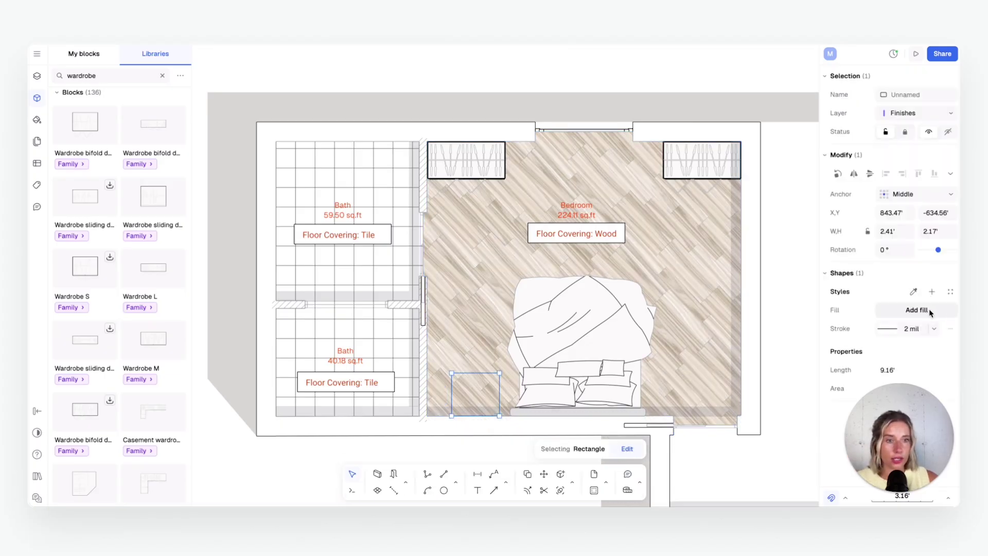
click(916, 310)
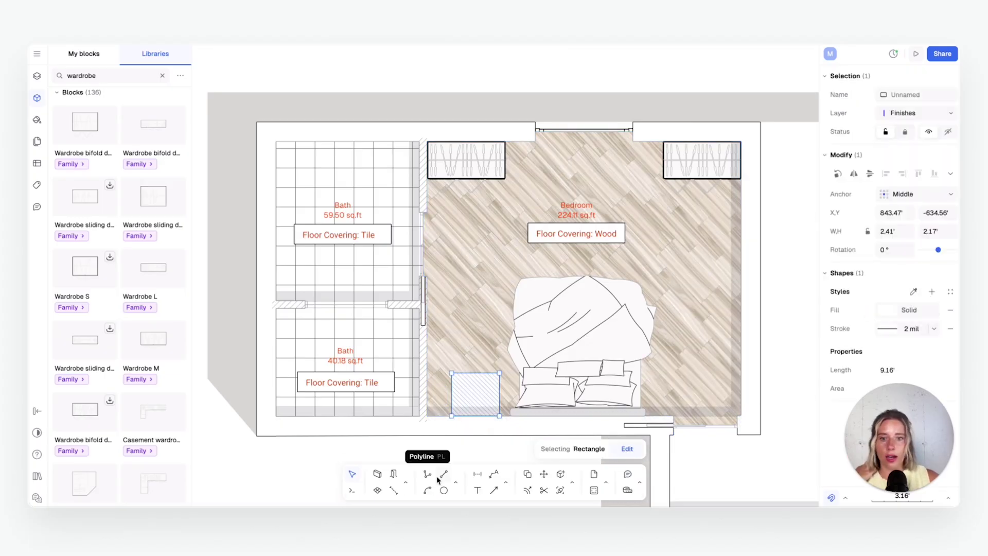
Add a 1.36' circle inside the rectangle and select both shapes together
click(444, 490)
click(471, 389)
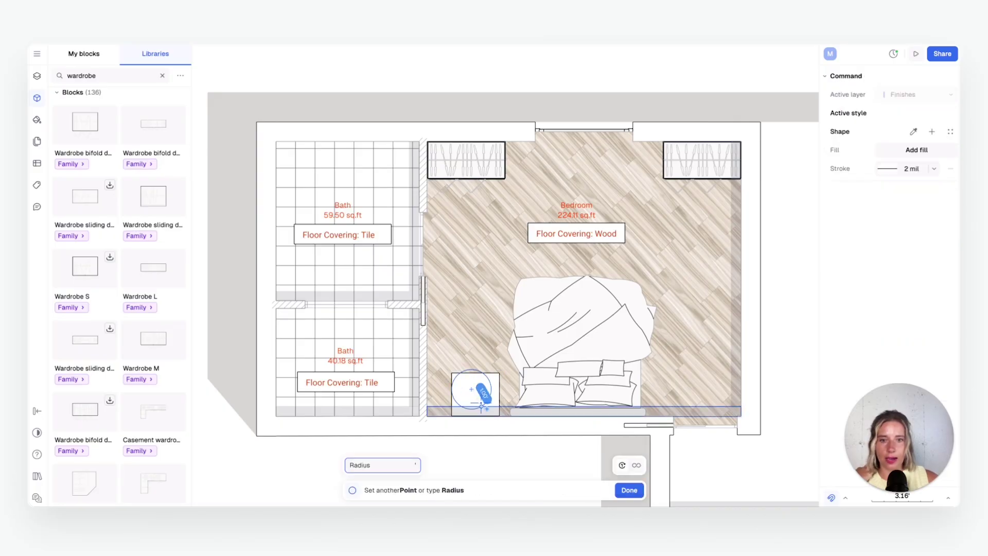
click(486, 390)
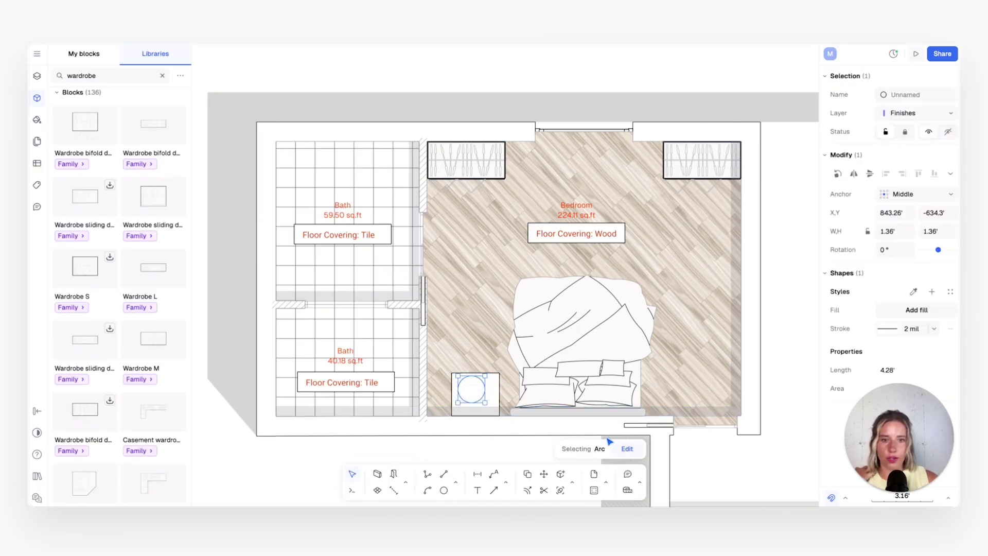
key(Escape)
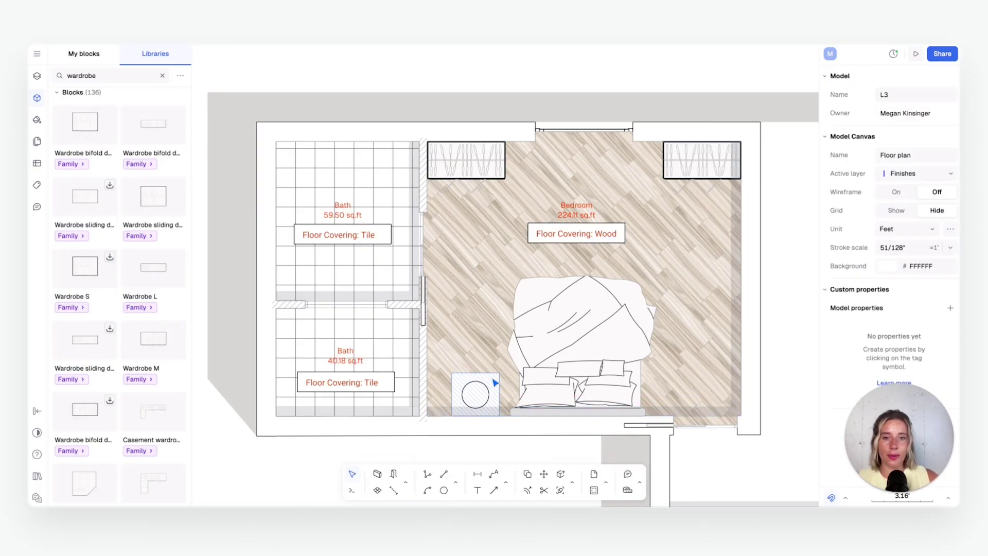
click(489, 393)
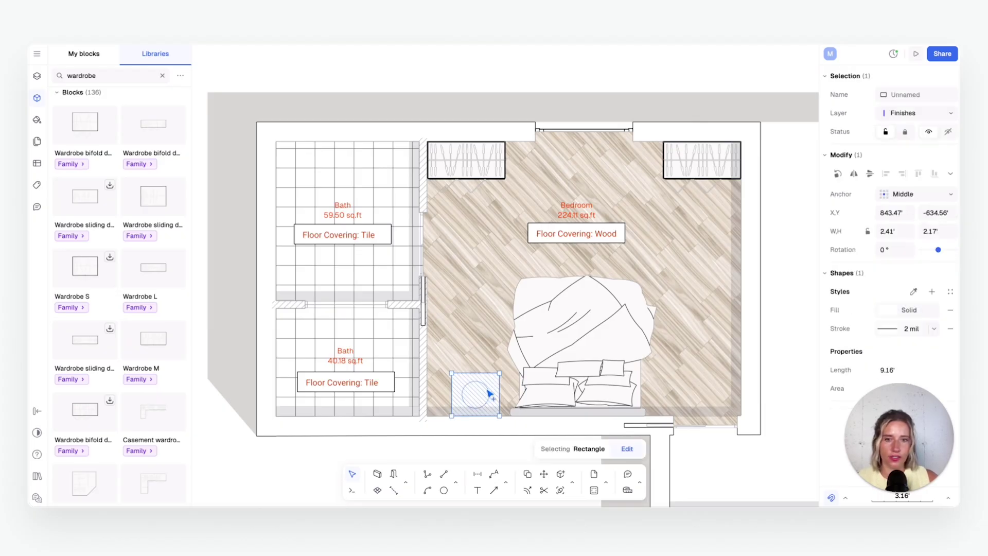
shift+click(489, 394)
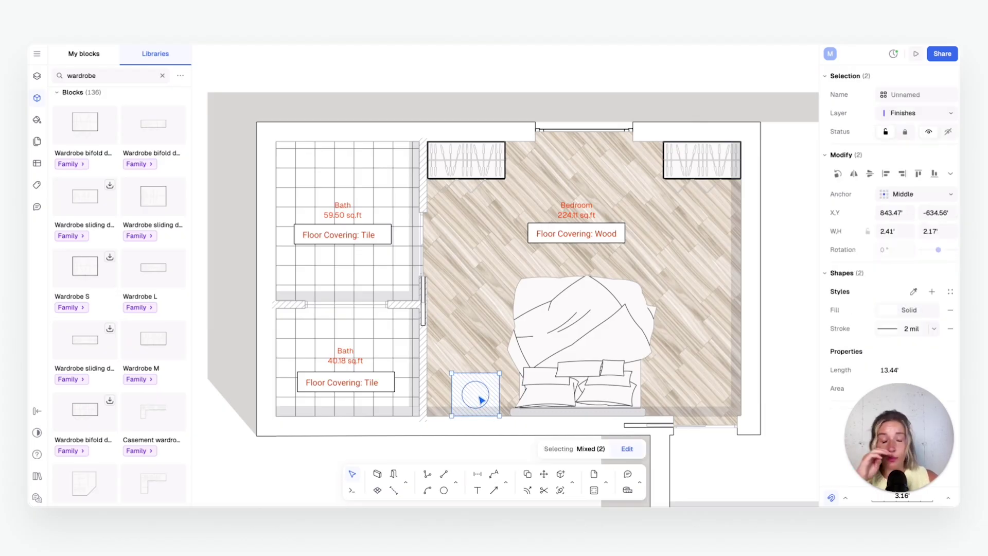
Turn the rectangle and circle into a block and rename it Nightstand in My blocks
right_click(482, 399)
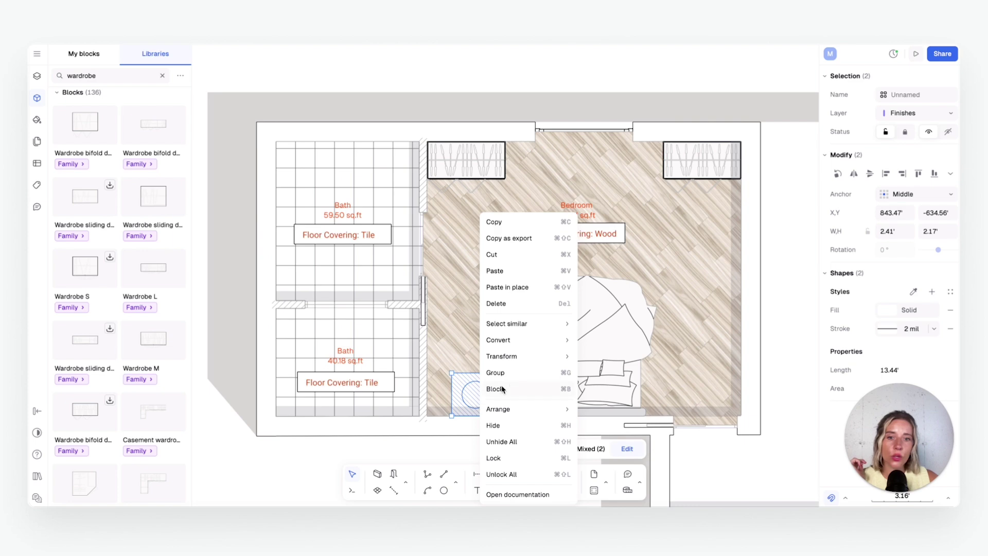
click(513, 389)
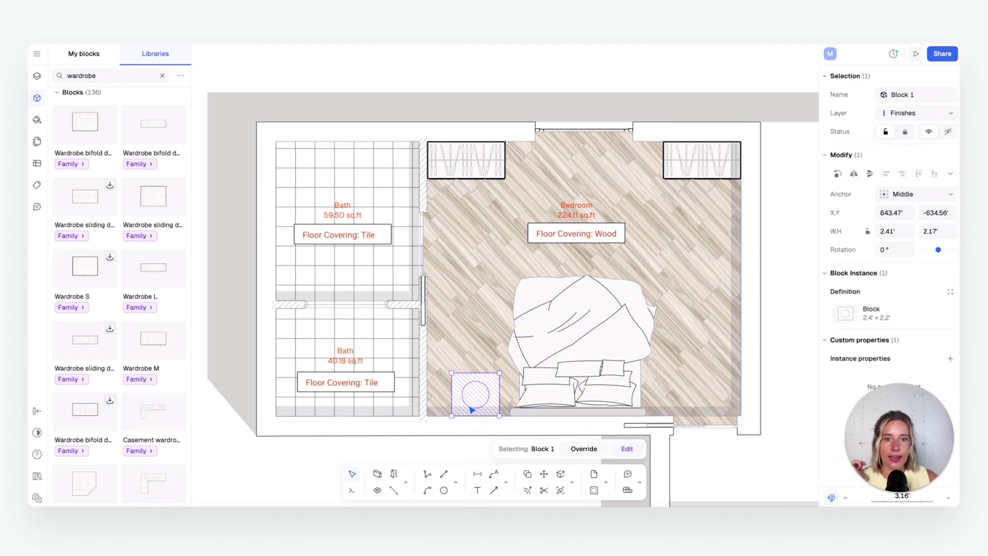
drag(463, 396, 469, 396)
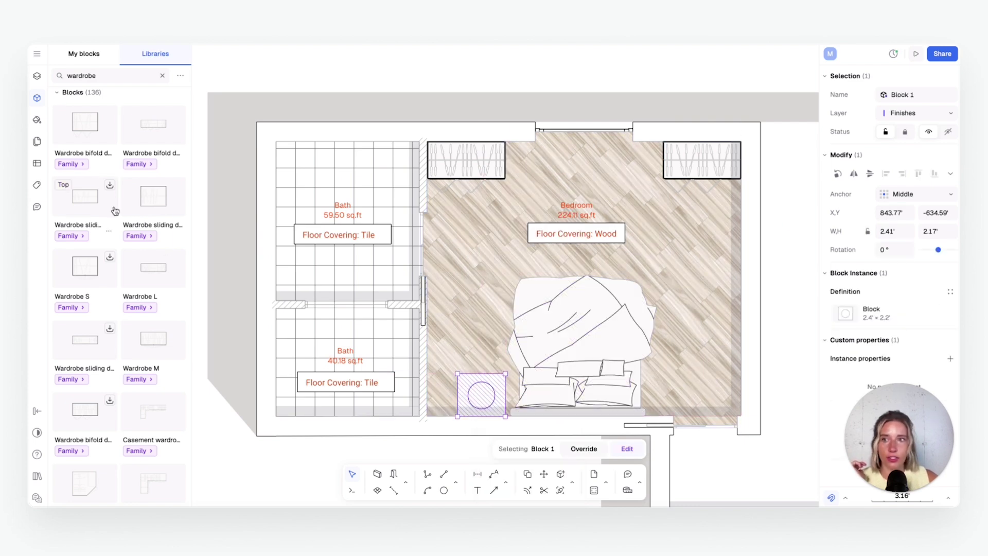
click(86, 55)
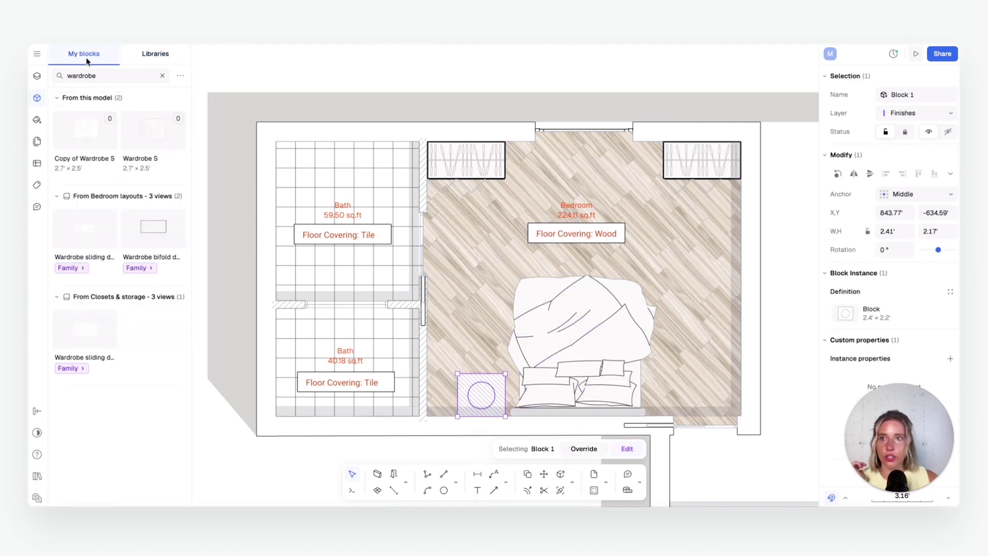
click(162, 76)
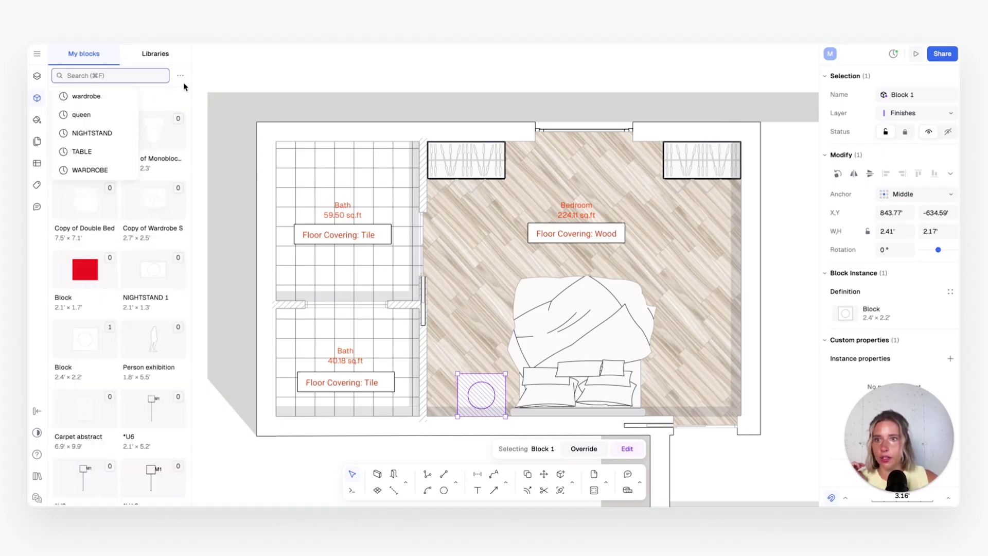
click(183, 87)
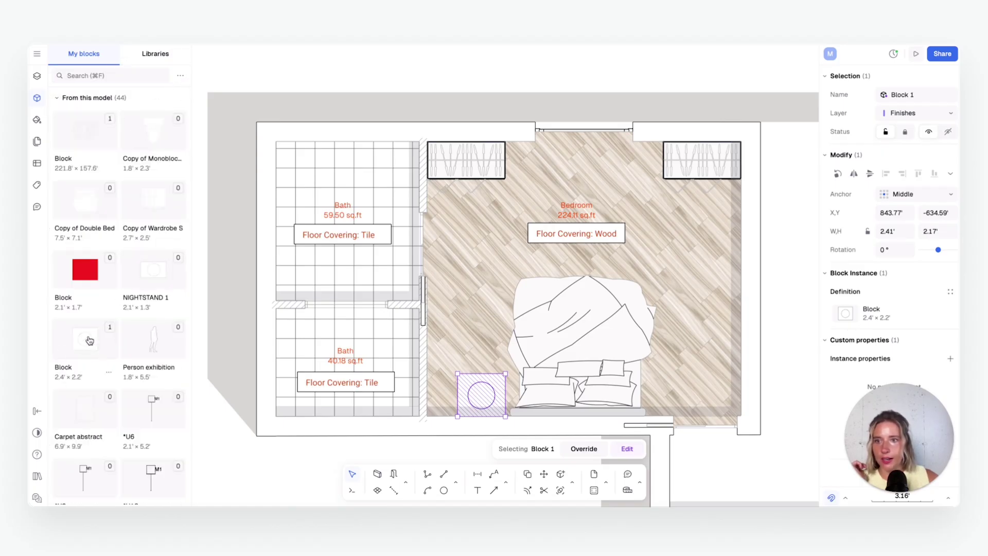
click(109, 373)
click(126, 392)
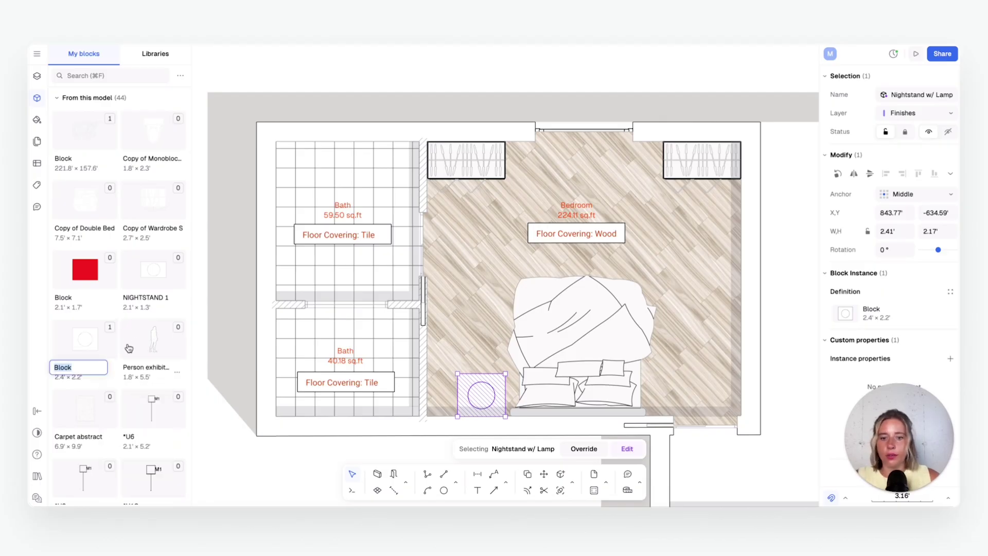
text(Nightstand)
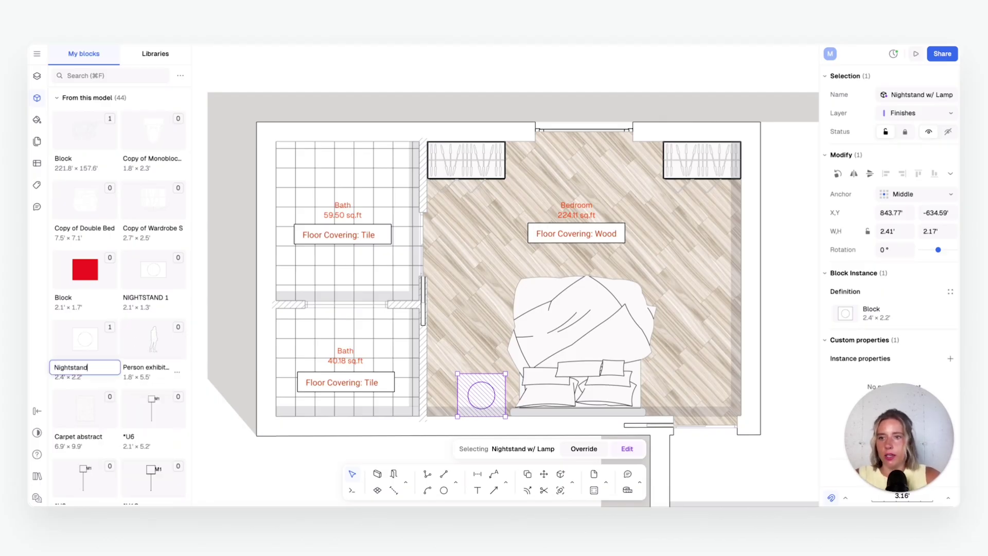
key(Return)
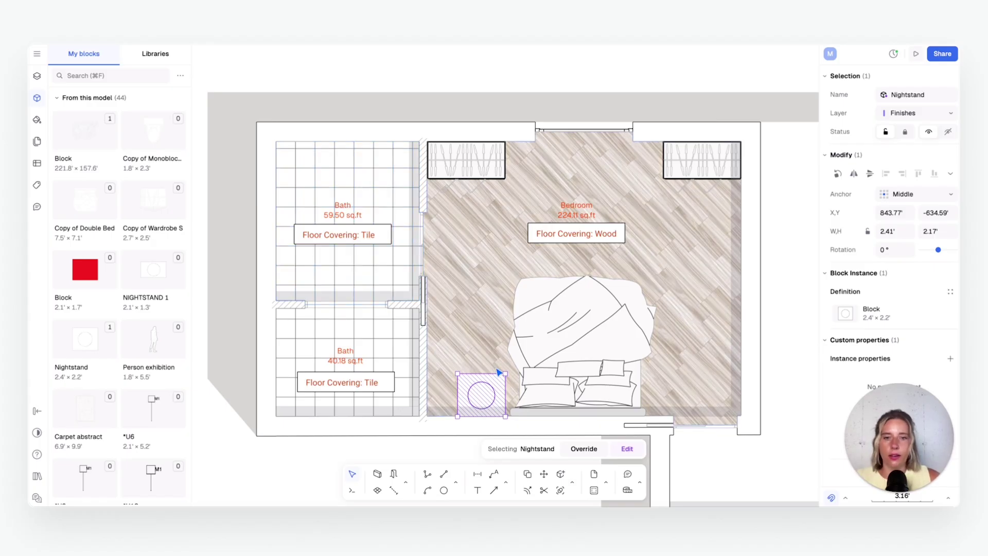
Copy the nightstand to the bed's right side and shift the bed and both nightstands left
alt+drag(498, 397, 689, 389)
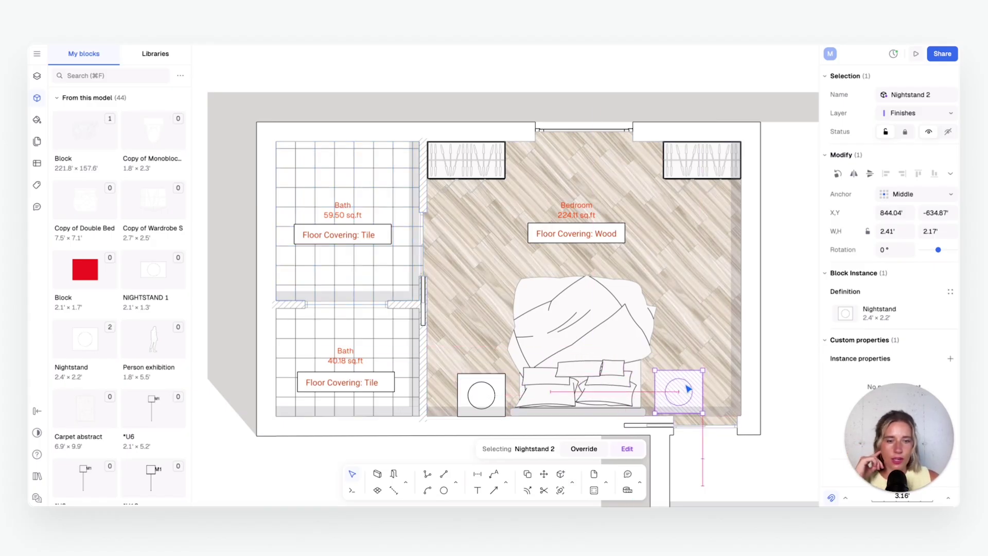
shift+click(585, 353)
shift+click(466, 397)
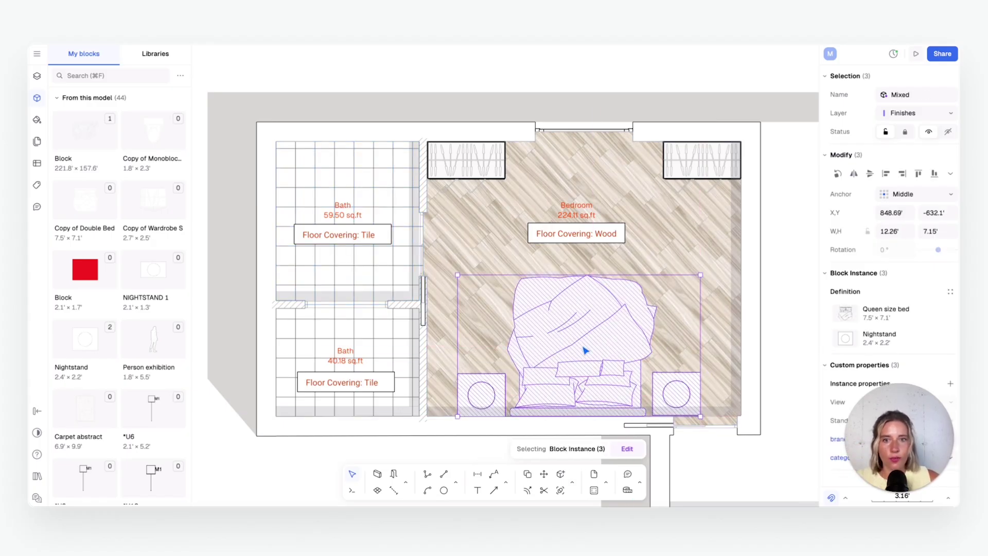
drag(585, 348, 554, 351)
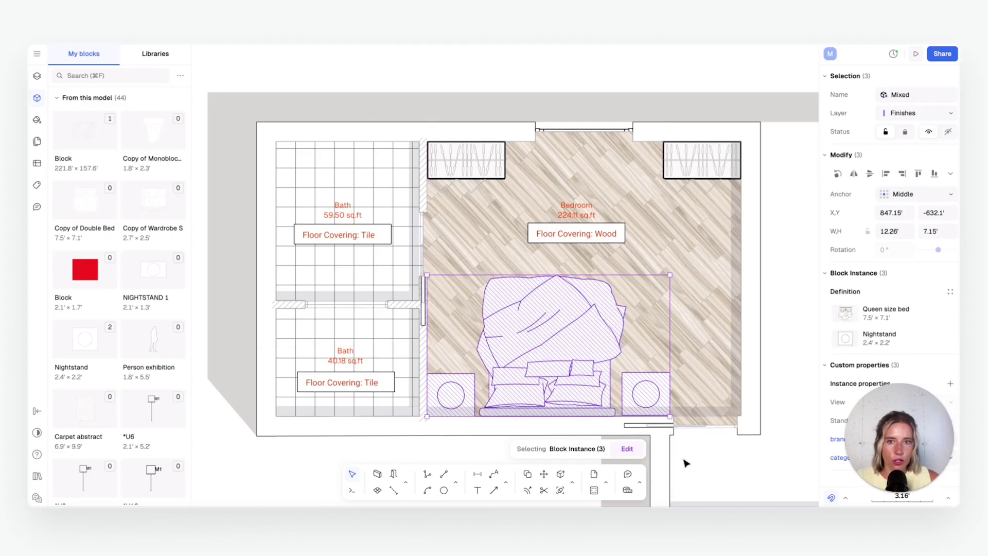
click(685, 464)
click(647, 392)
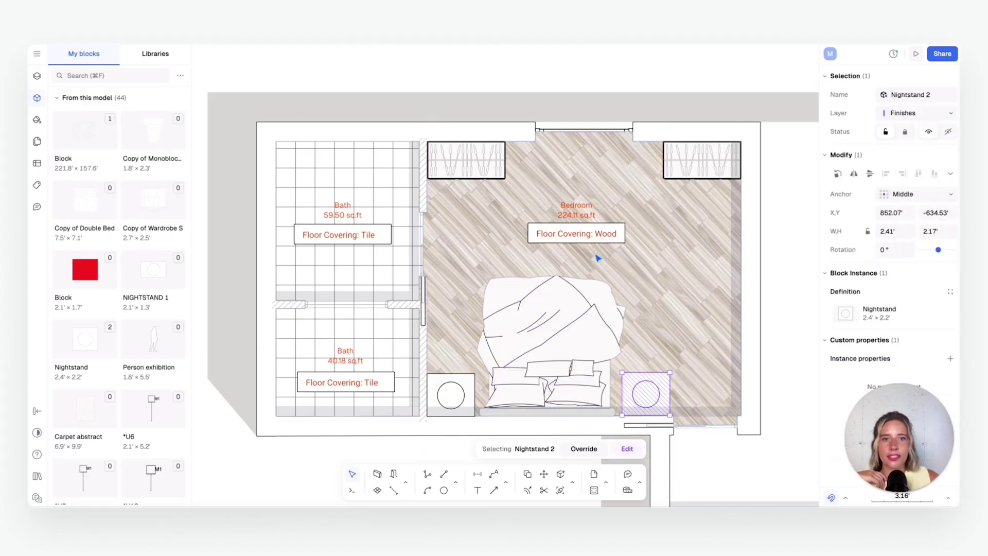
click(793, 283)
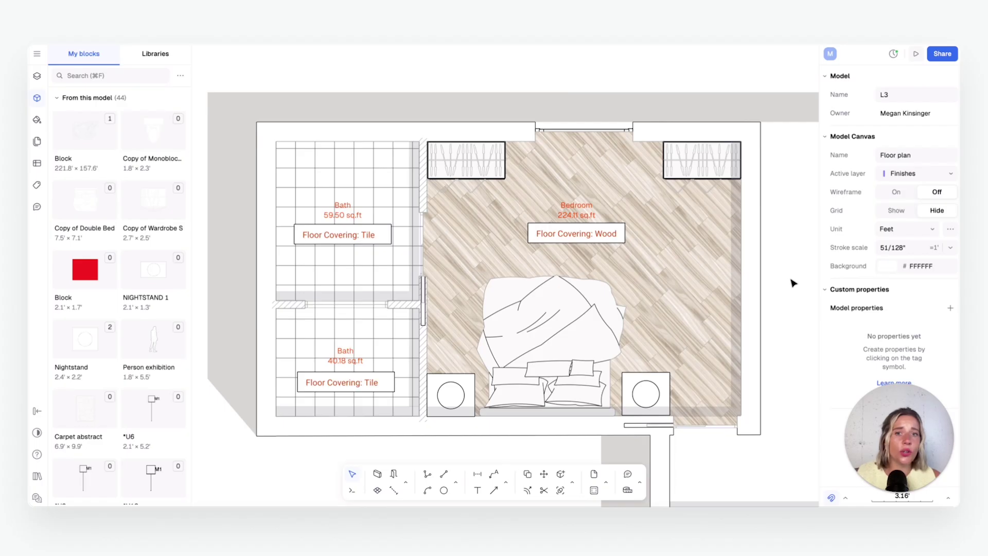
Place a Persian carpet L in the bedroom, rotated 90° and scaled to 7.26' × 10.42'
click(128, 72)
click(144, 58)
click(137, 75)
text(d)
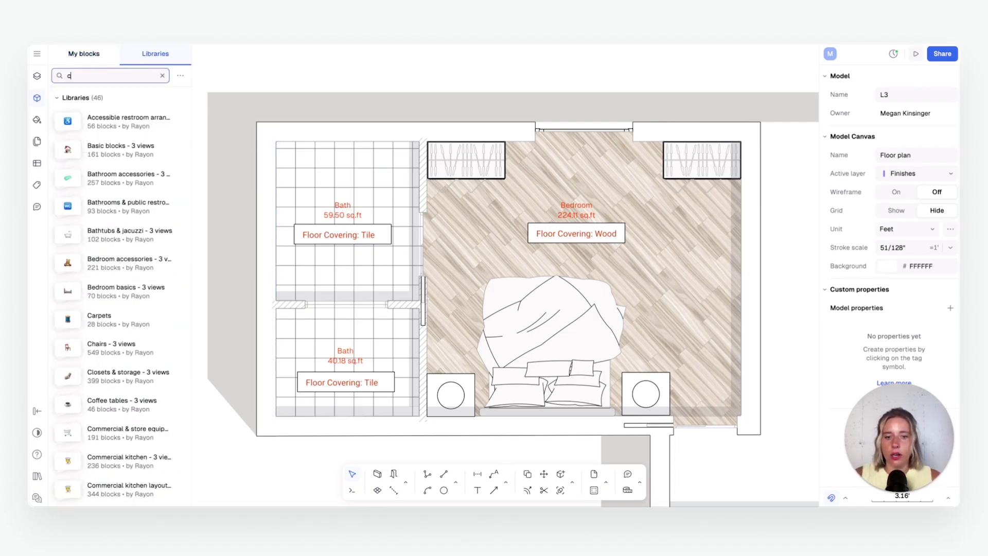
text(arpet)
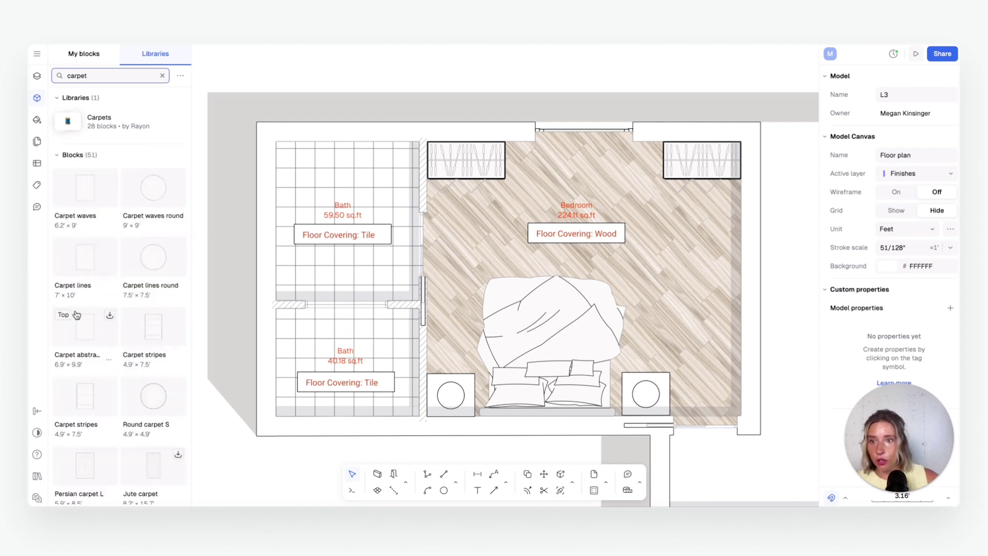
scroll(118, 400, down, 3)
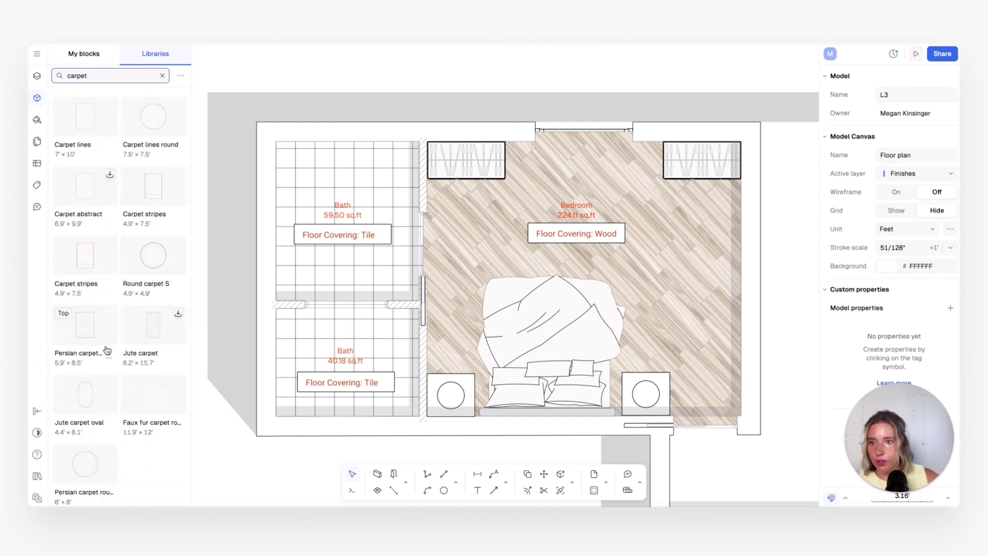
drag(86, 336, 561, 311)
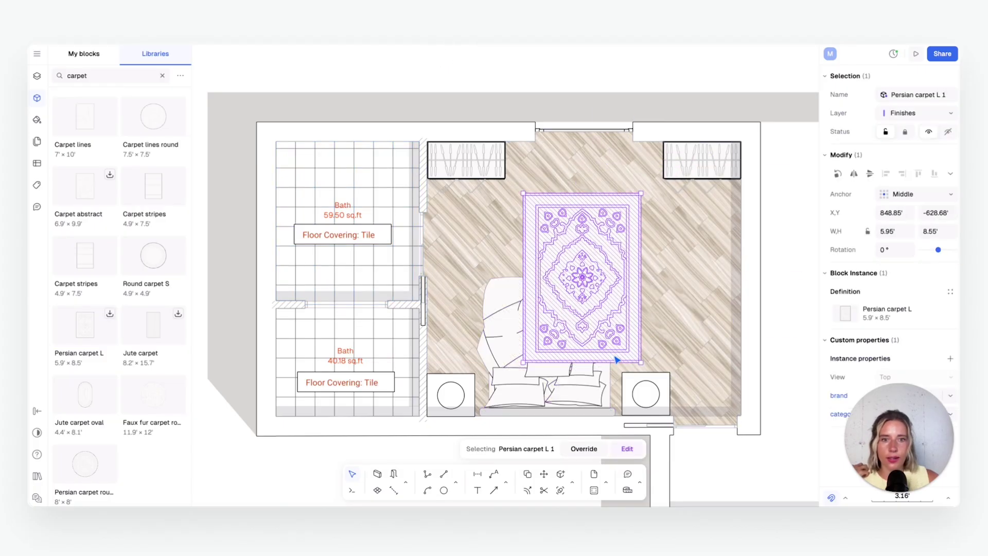
drag(654, 354, 663, 223)
drag(630, 292, 609, 267)
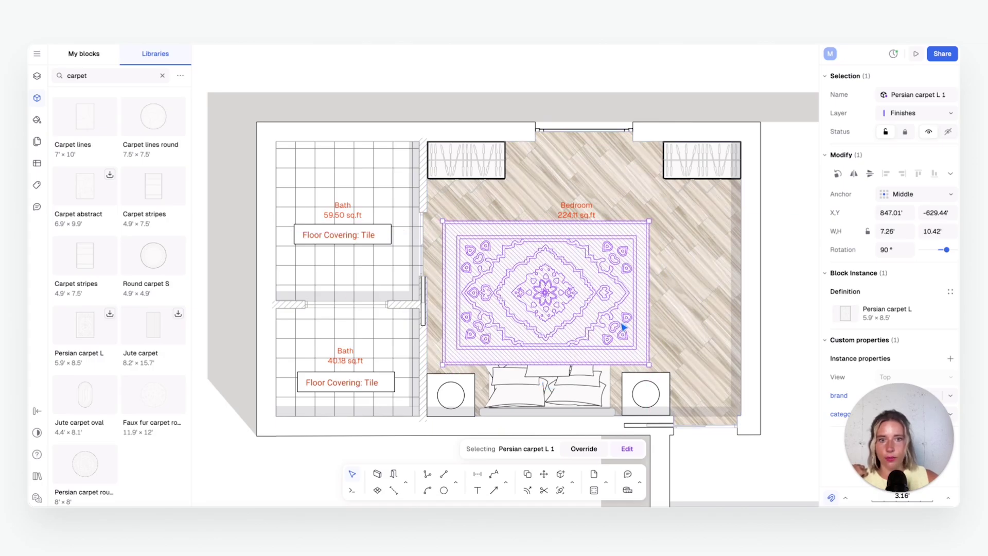
drag(610, 314, 616, 311)
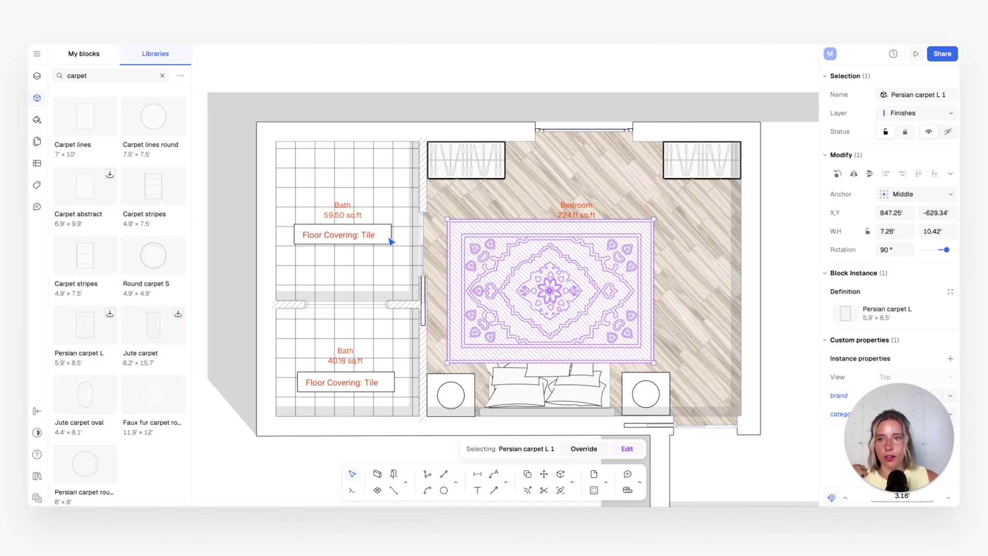
Move Persian carpet L 1 below Queen size bed 1 in the Finishes layer order
click(37, 76)
click(56, 283)
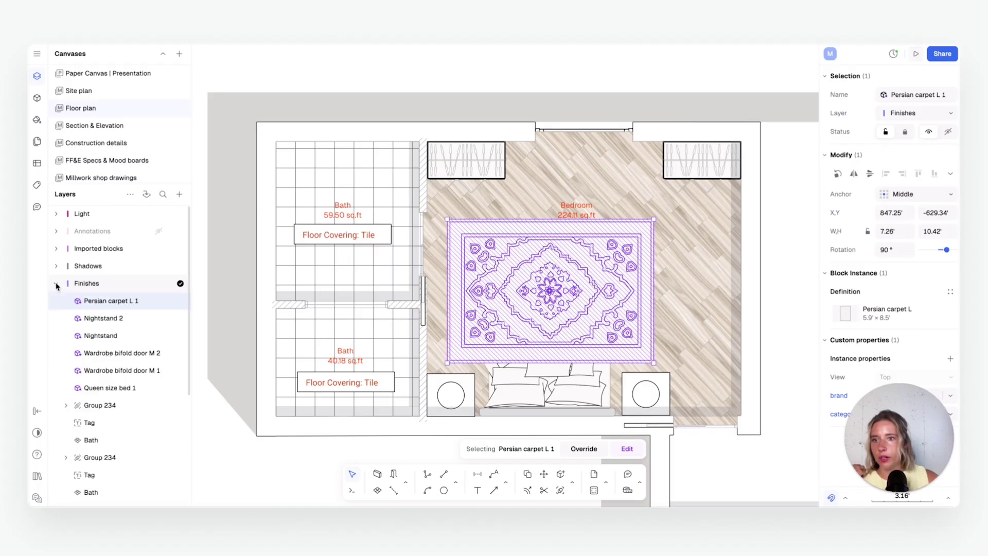
drag(101, 302, 120, 397)
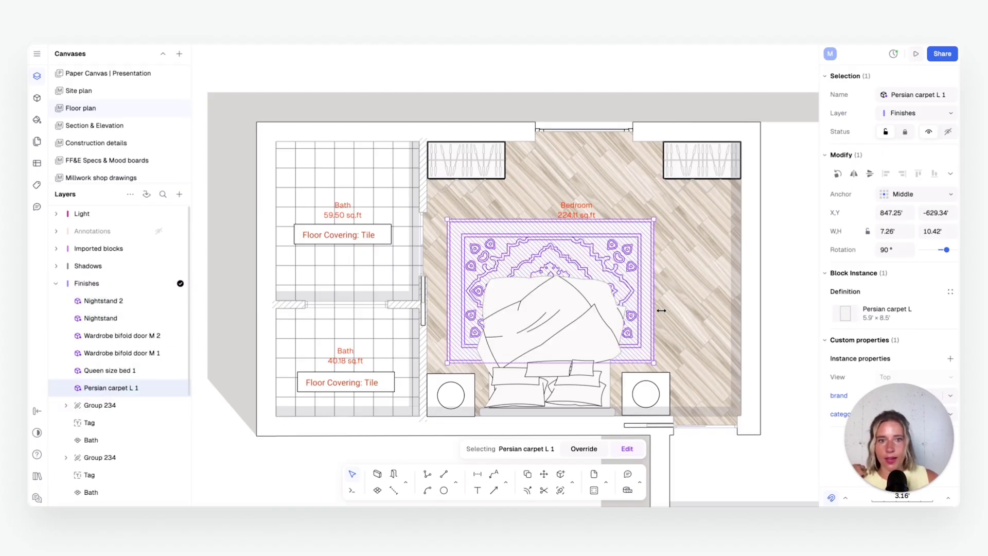
key(Escape)
Raise the Bedroom and Floor Covering: Wood labels near the window wall, clear of carpet and bed
click(587, 215)
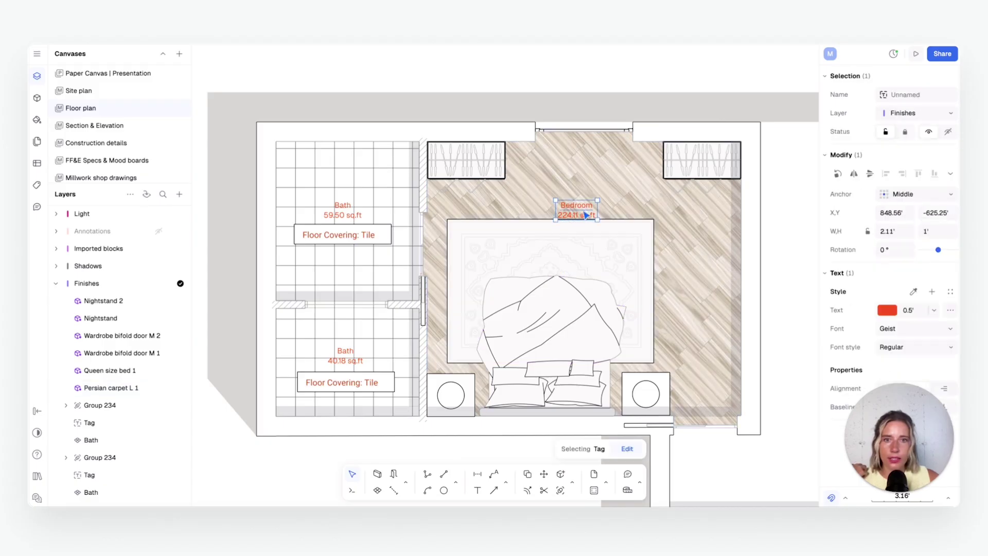
drag(587, 215, 590, 191)
drag(591, 236, 596, 281)
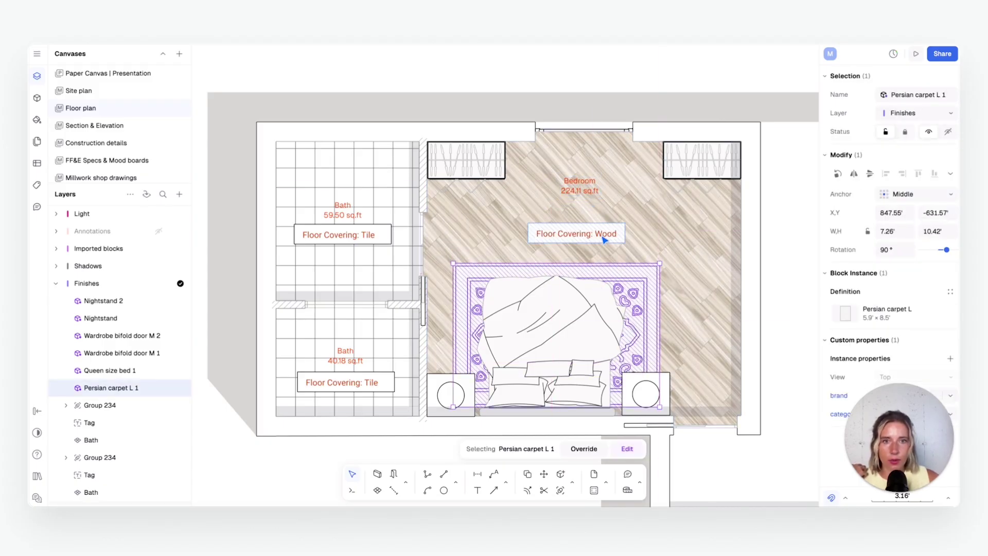
drag(605, 239, 602, 164)
drag(600, 213, 606, 199)
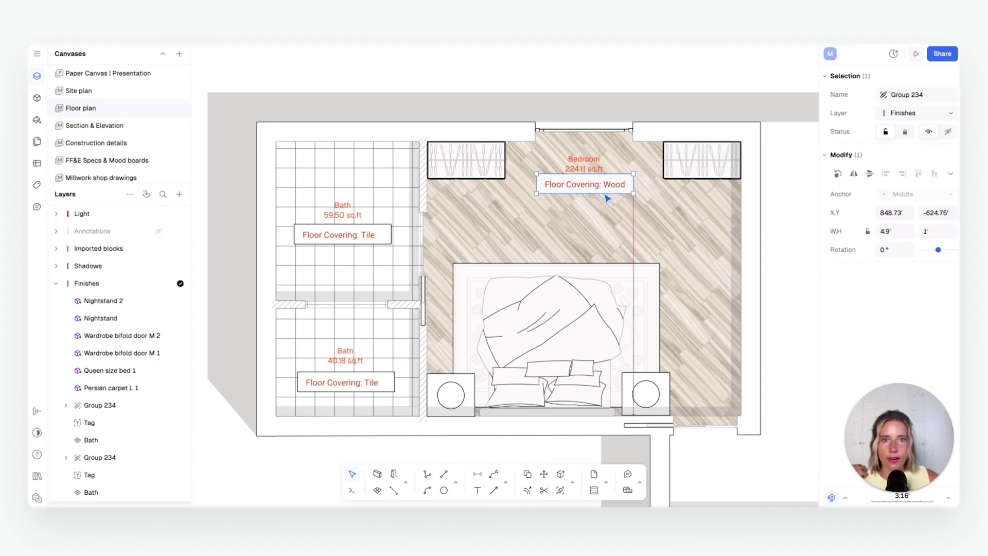
drag(597, 270, 591, 229)
click(645, 394)
click(589, 325)
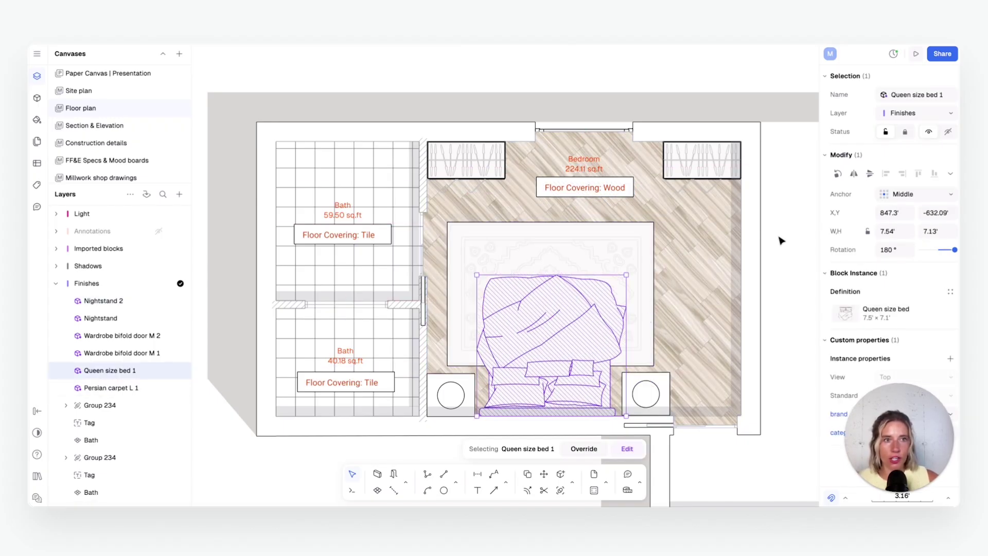
click(736, 294)
ctrl+scroll(570, 383, up, 5)
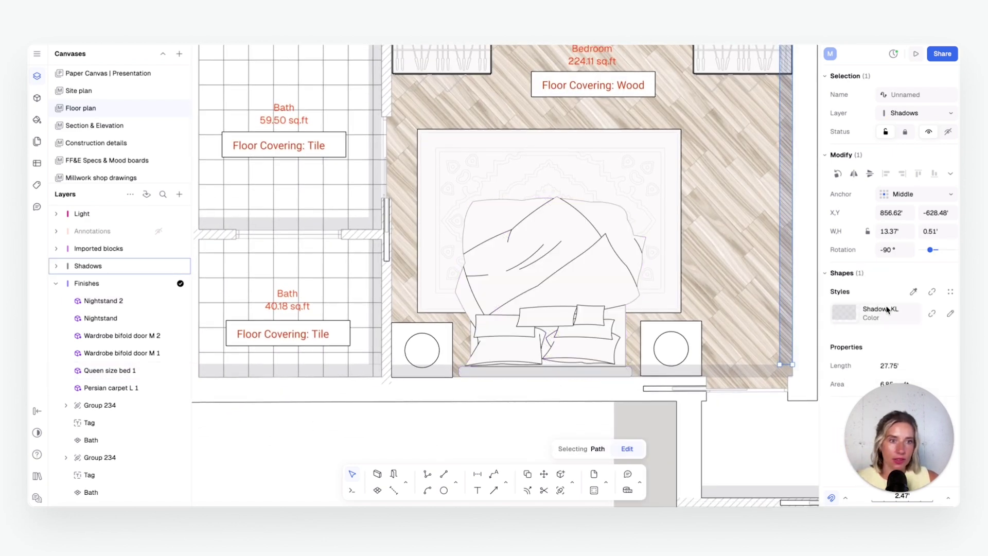
Edit the Queen size bed block so its Pavement_KL style fill is solid red FF0000
click(617, 271)
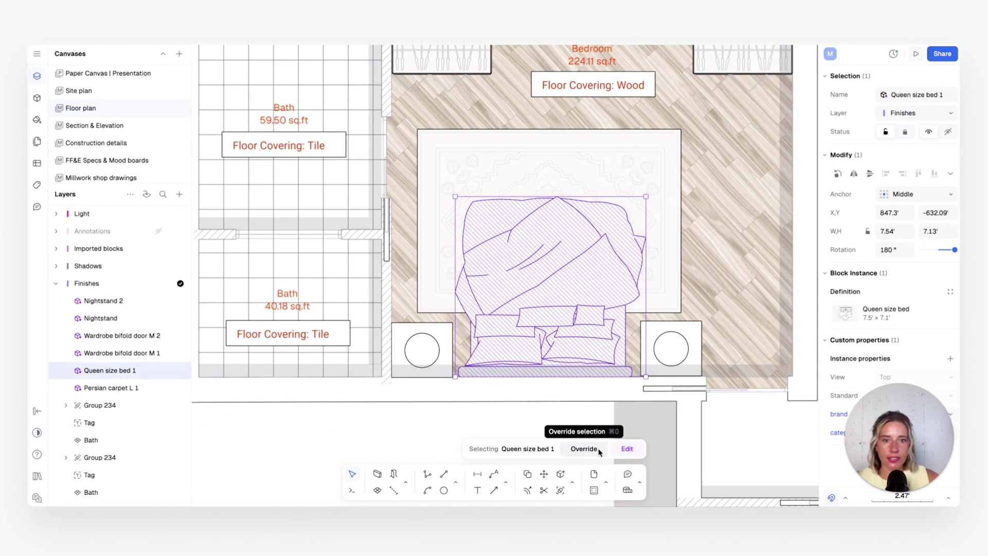
click(635, 451)
click(568, 252)
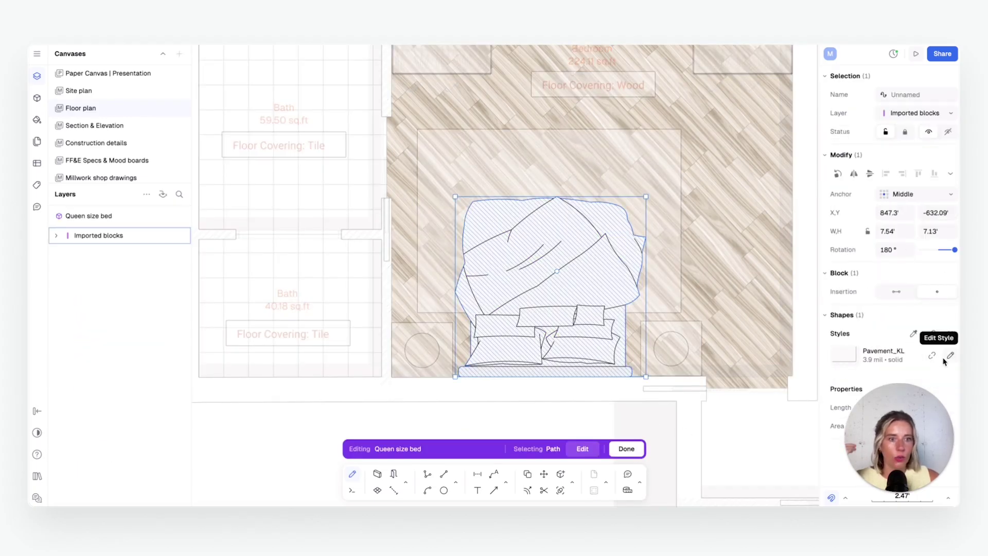
click(950, 356)
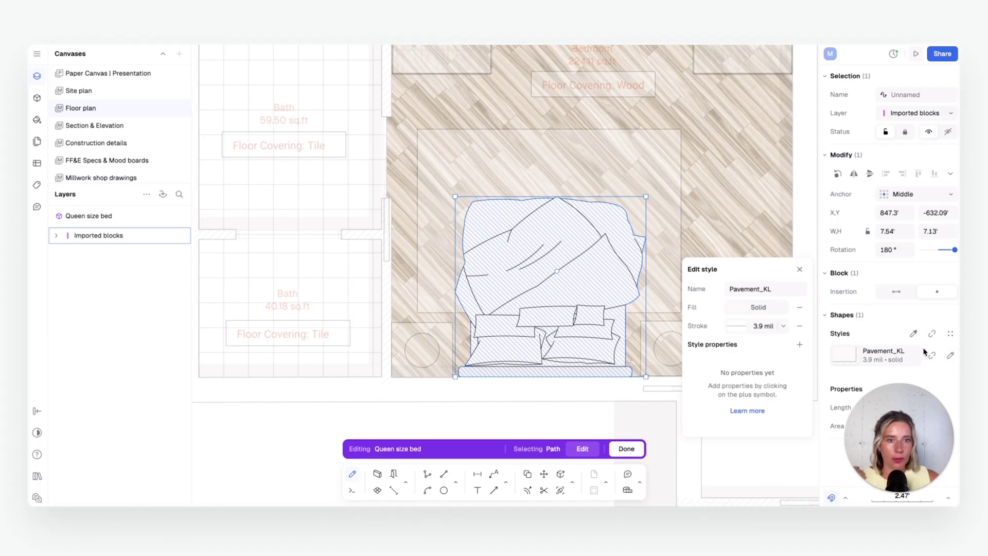
click(769, 314)
drag(764, 338, 817, 303)
click(796, 223)
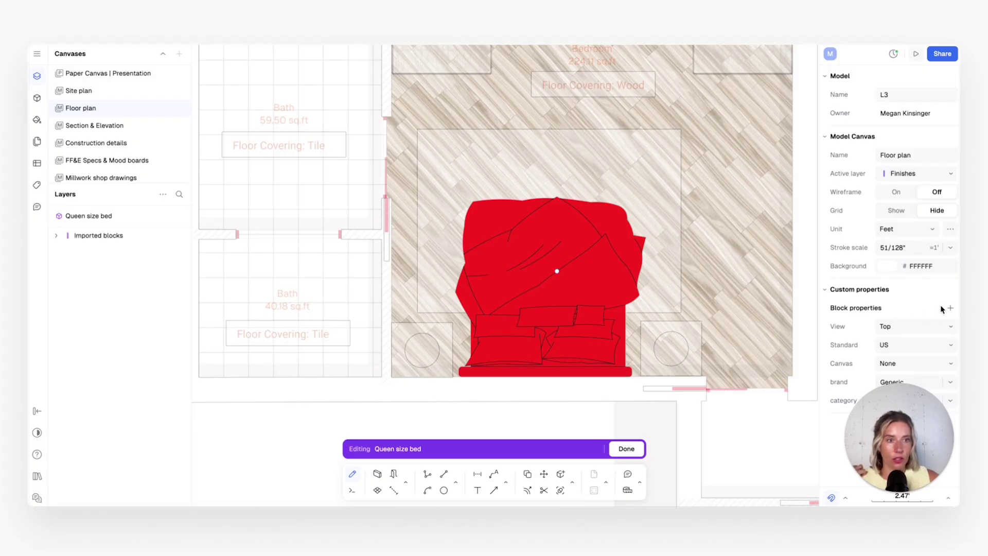
click(625, 448)
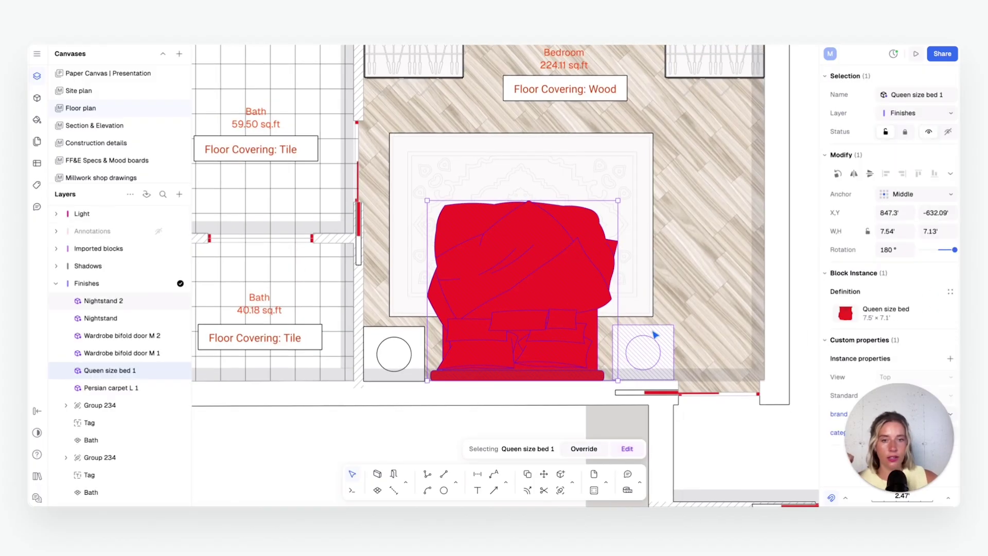
click(526, 431)
scroll(471, 291, down, 5)
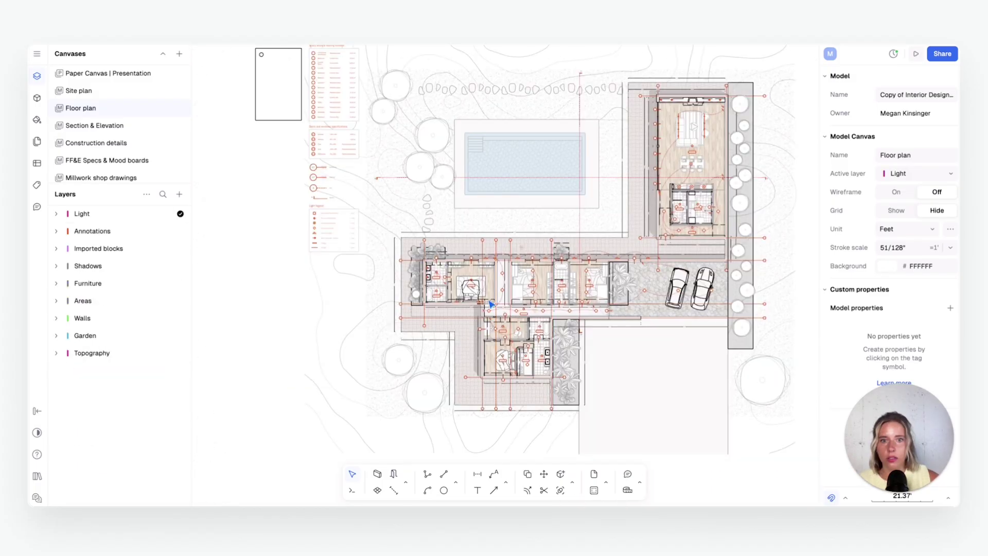
Zoom in to inspect the Double Bed 2 block, then switch to Paper Canvas | Presentation
scroll(531, 346, down, 2)
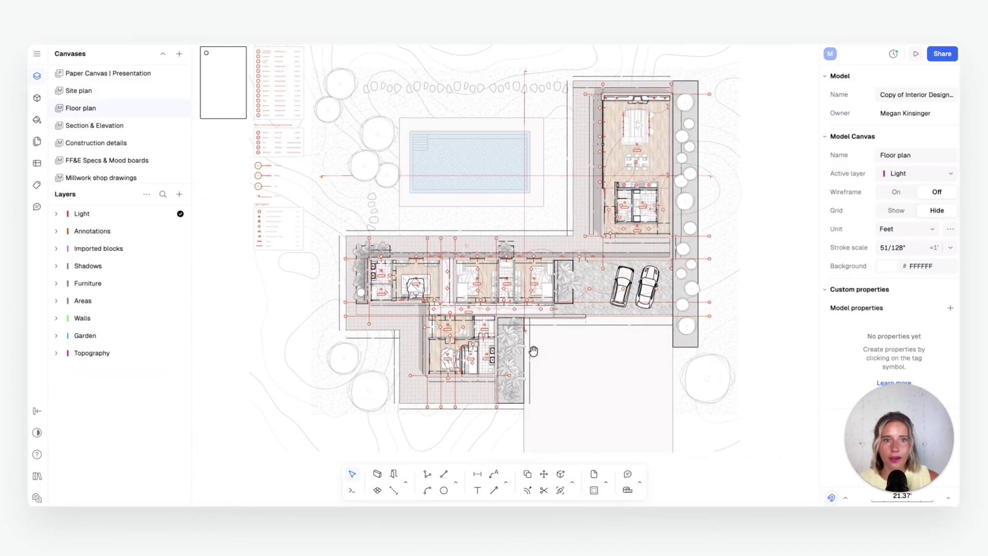
scroll(412, 288, up, 10)
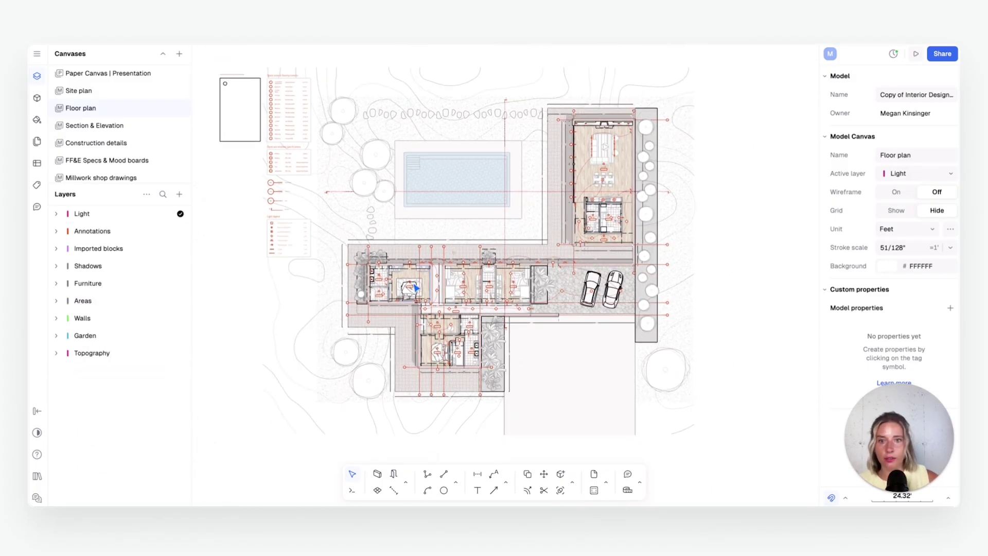
scroll(412, 288, down, 2)
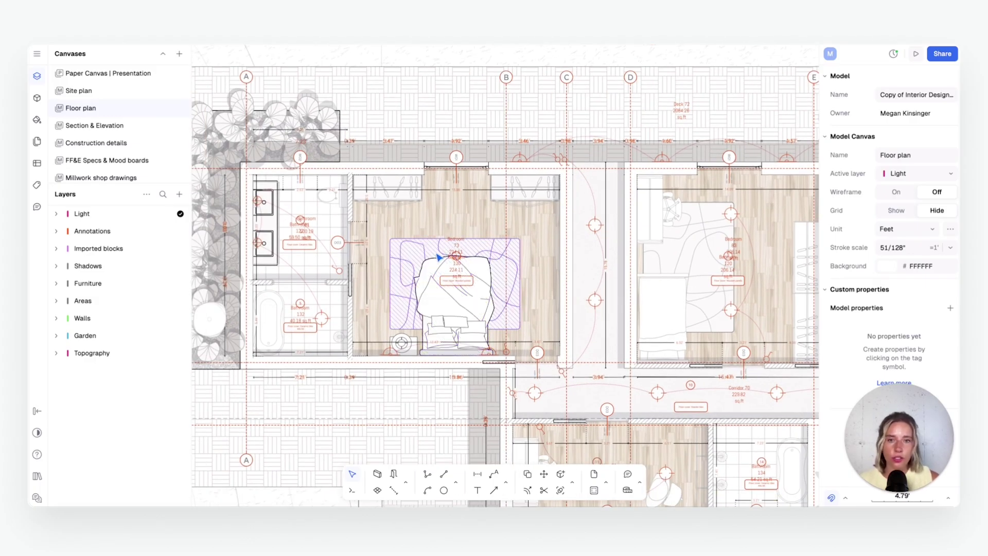
click(468, 282)
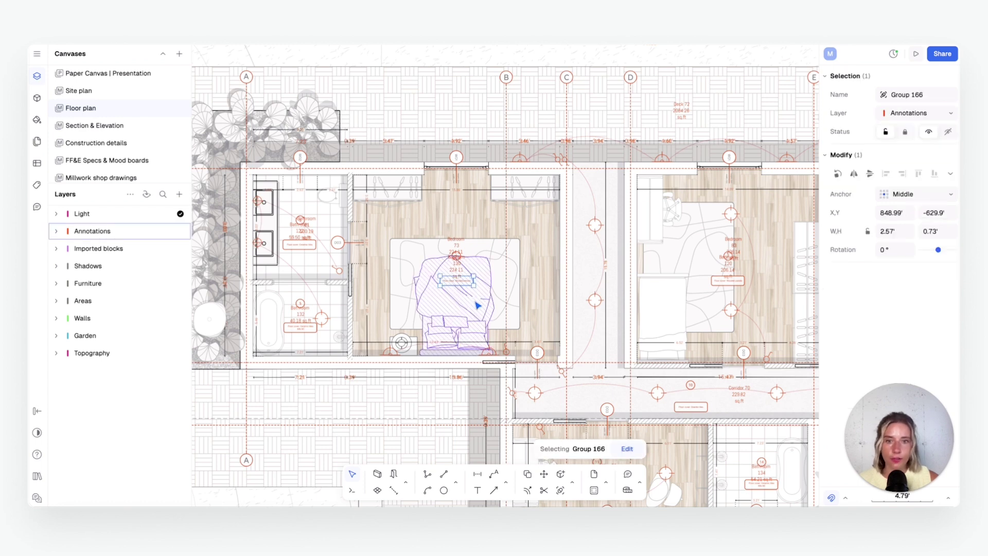
click(477, 305)
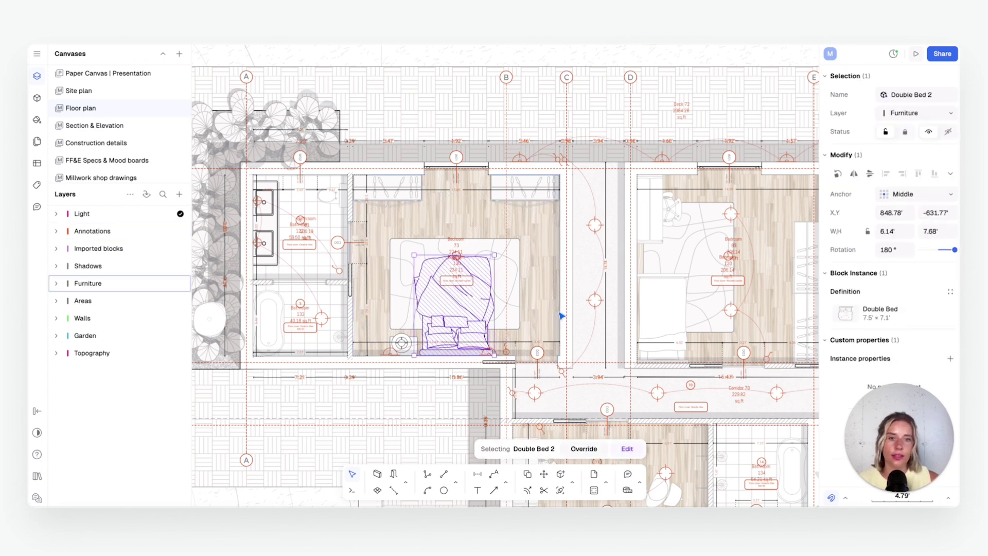
middle_drag(561, 315, 535, 312)
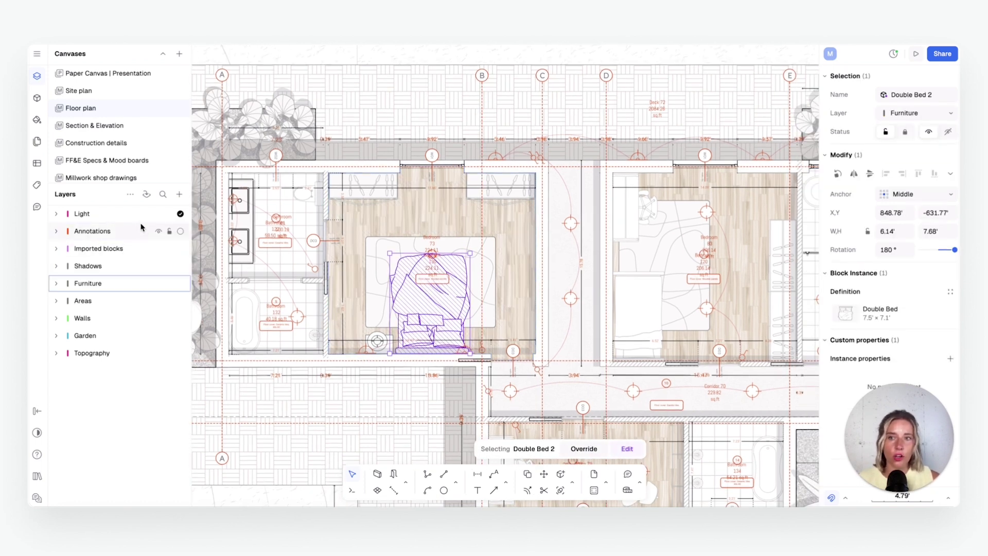
click(105, 77)
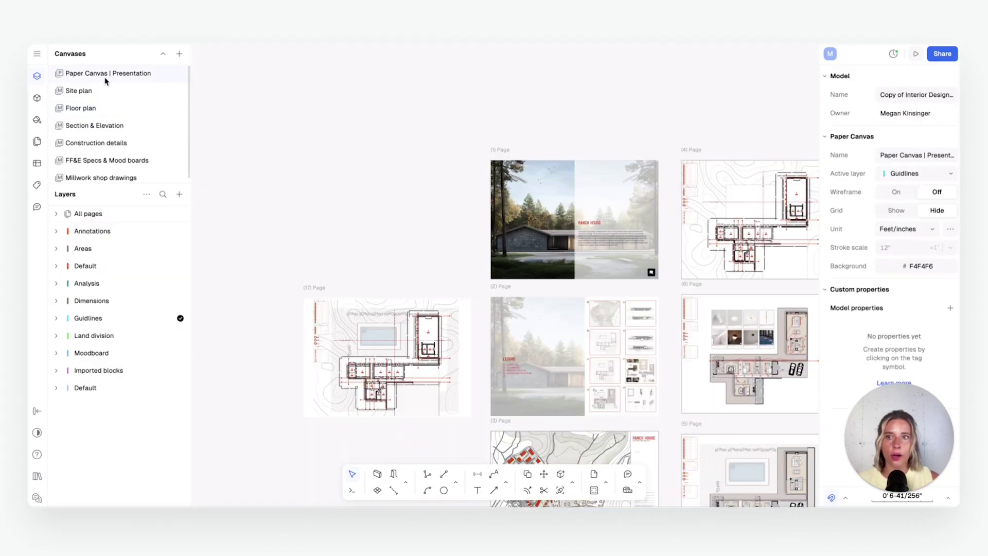
Open presentation page 4 and turn on layer overrides for its floor-plan view
middle_drag(566, 224, 255, 186)
double_click(478, 149)
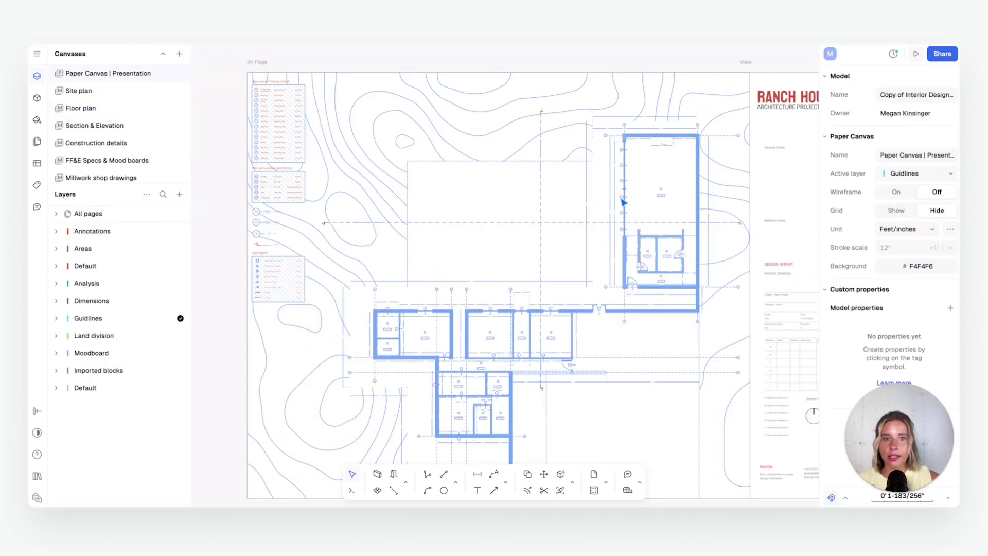
click(623, 202)
scroll(620, 229, down, 3)
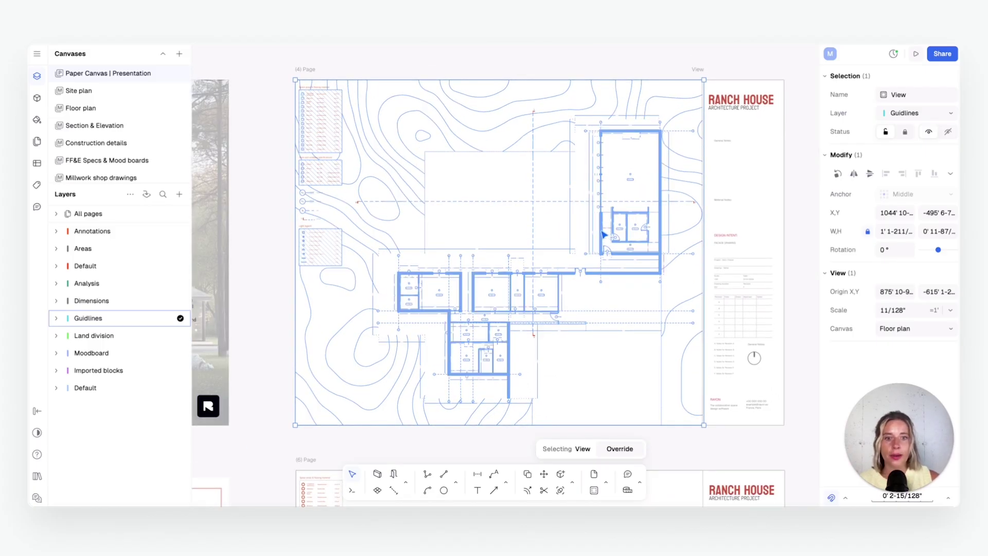
click(620, 449)
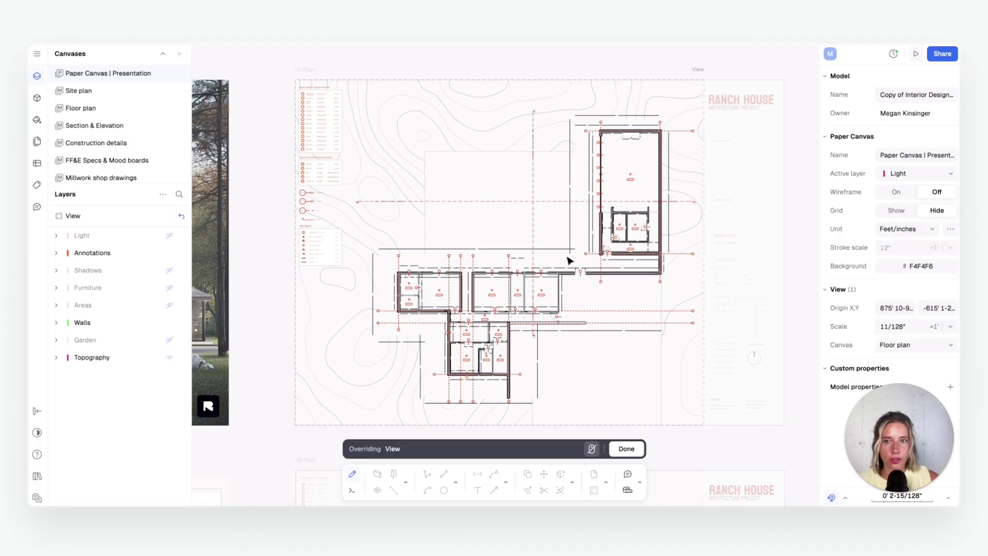
Hide the Annotations layer and show Shadows, Furniture and Areas in that view
scroll(569, 260, up, 4)
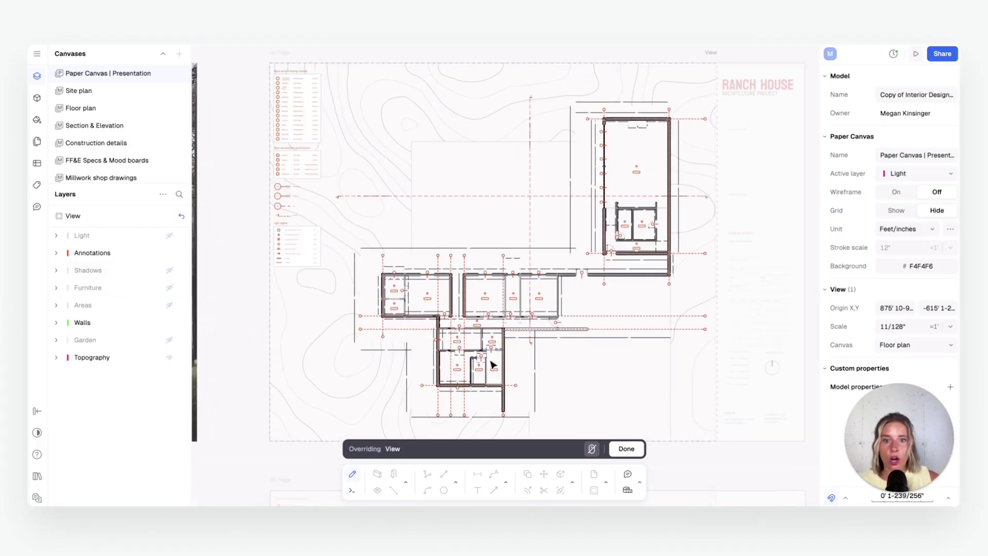
scroll(466, 354, up, 5)
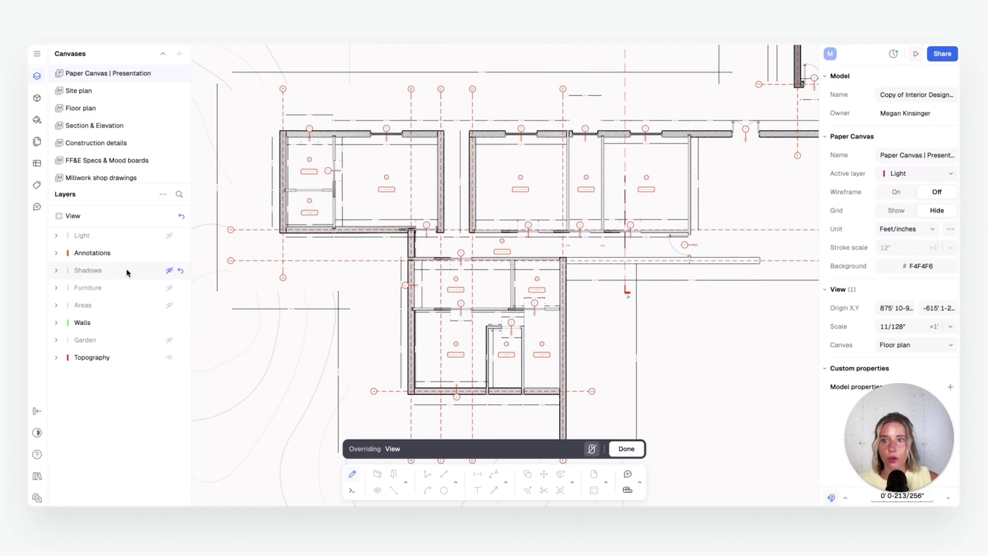
click(169, 254)
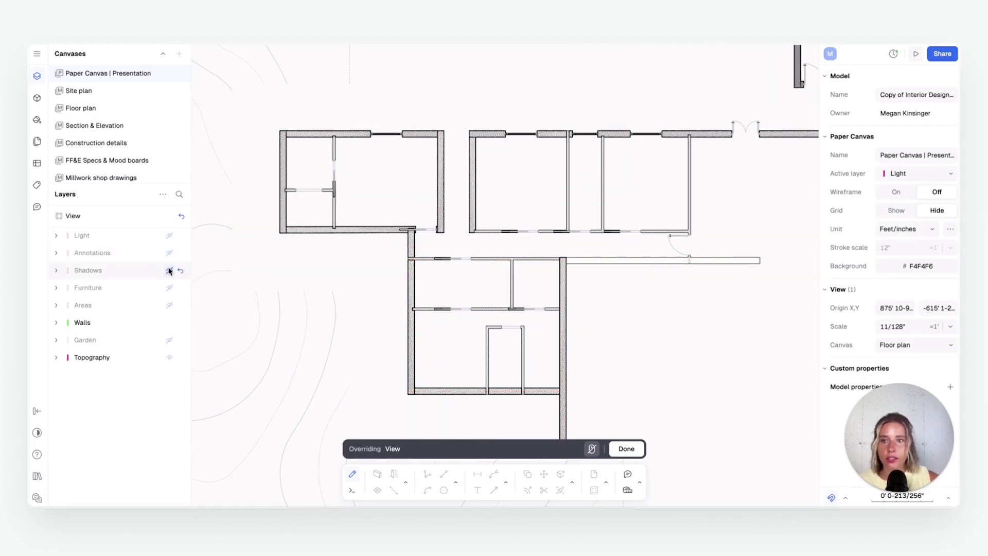
click(169, 270)
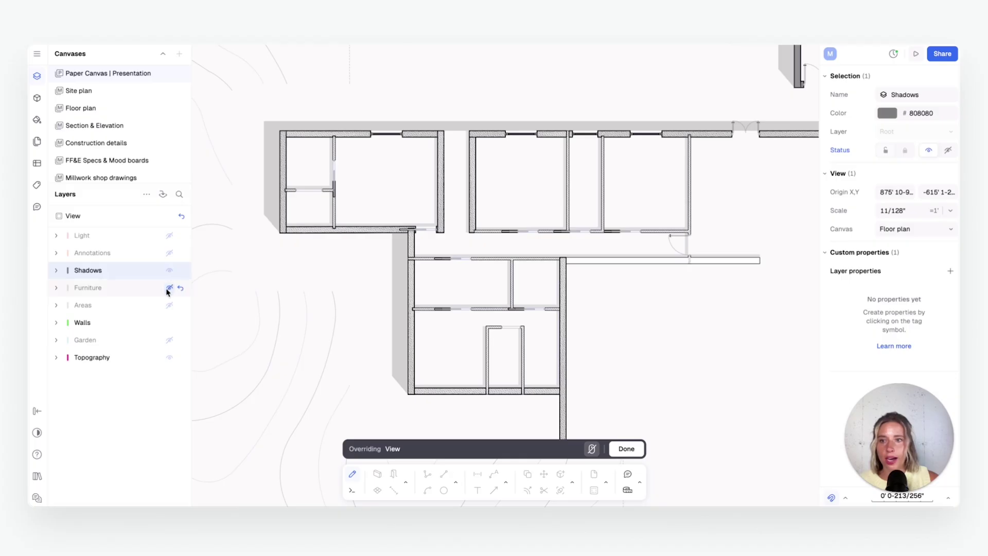
click(169, 288)
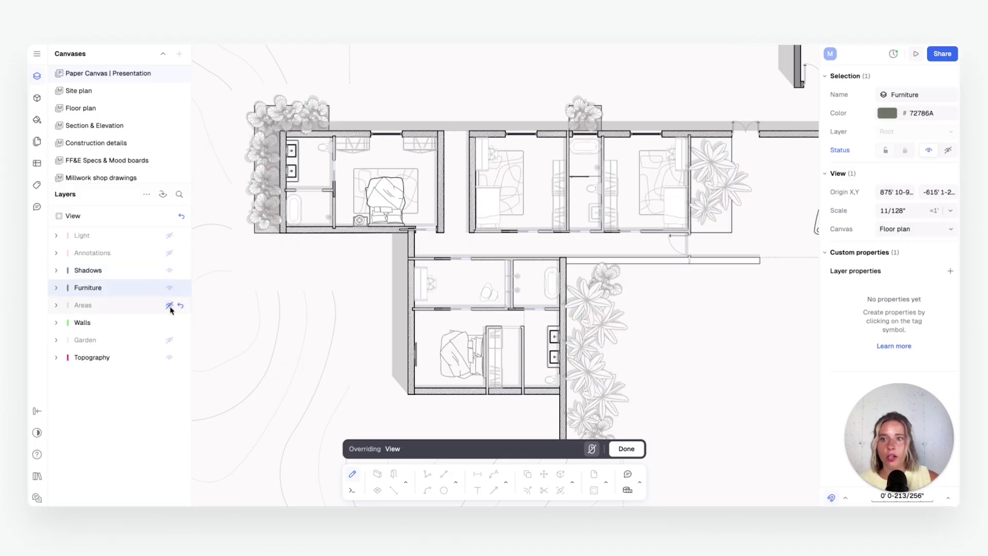
click(170, 305)
scroll(557, 282, down, 5)
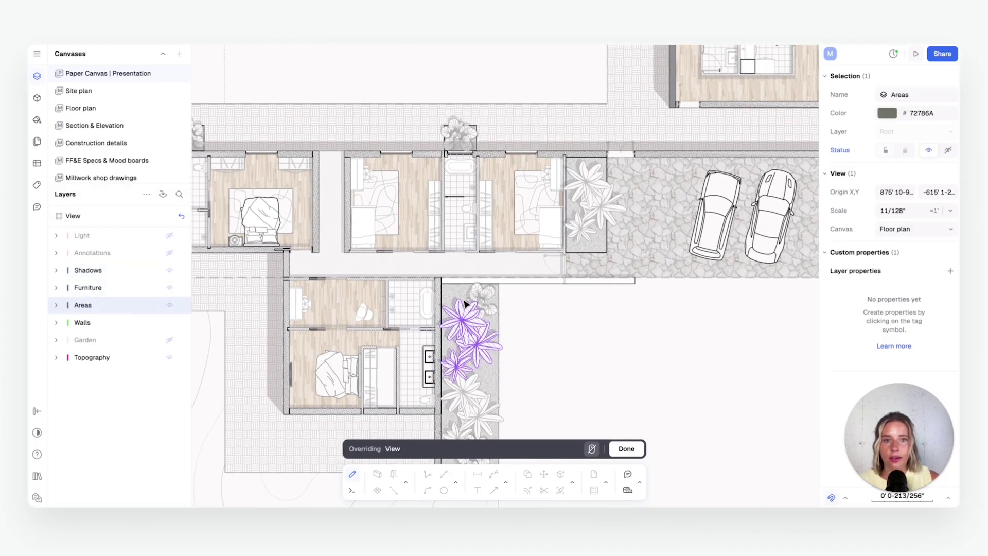
scroll(470, 304, up, 2)
scroll(476, 337, down, 4)
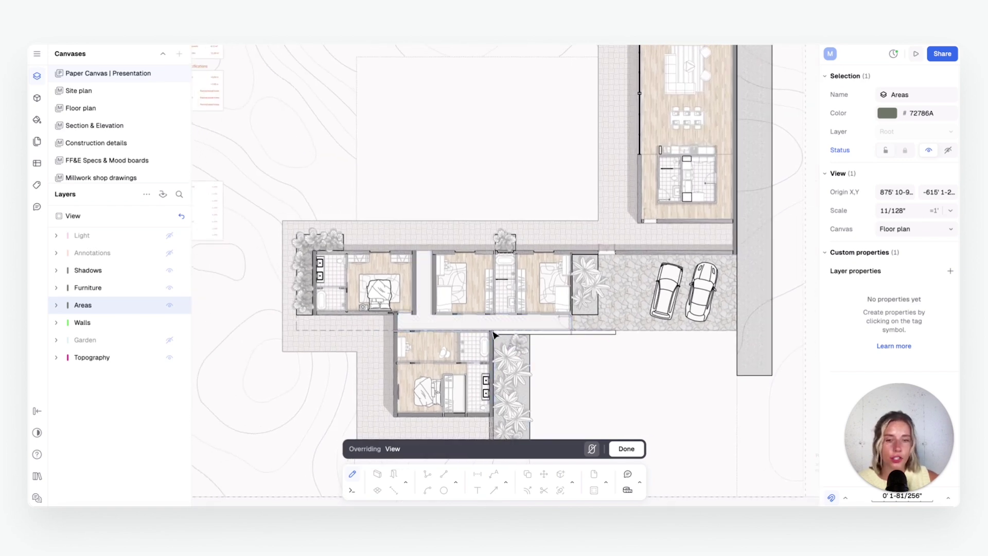
scroll(490, 335, down, 3)
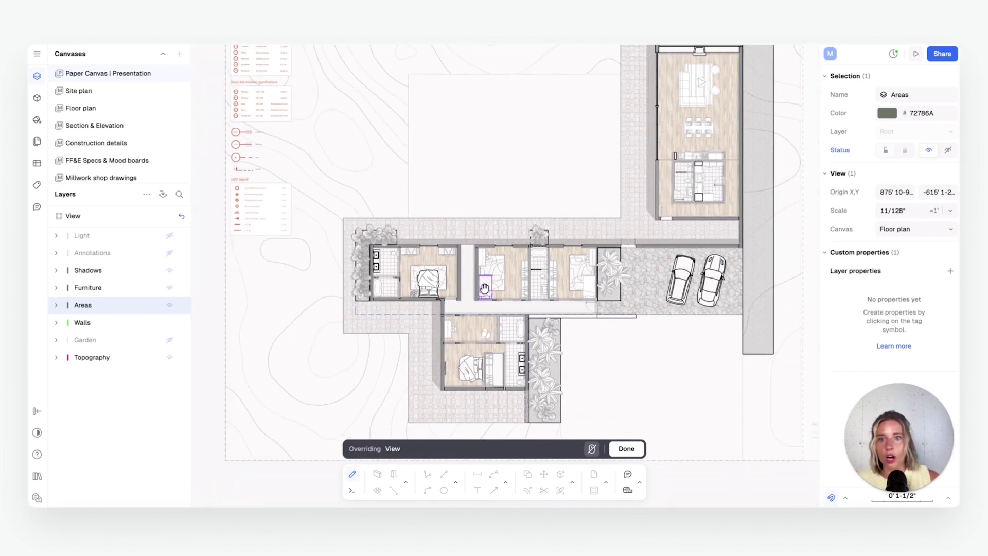
scroll(469, 298, up, 3)
scroll(478, 300, down, 2)
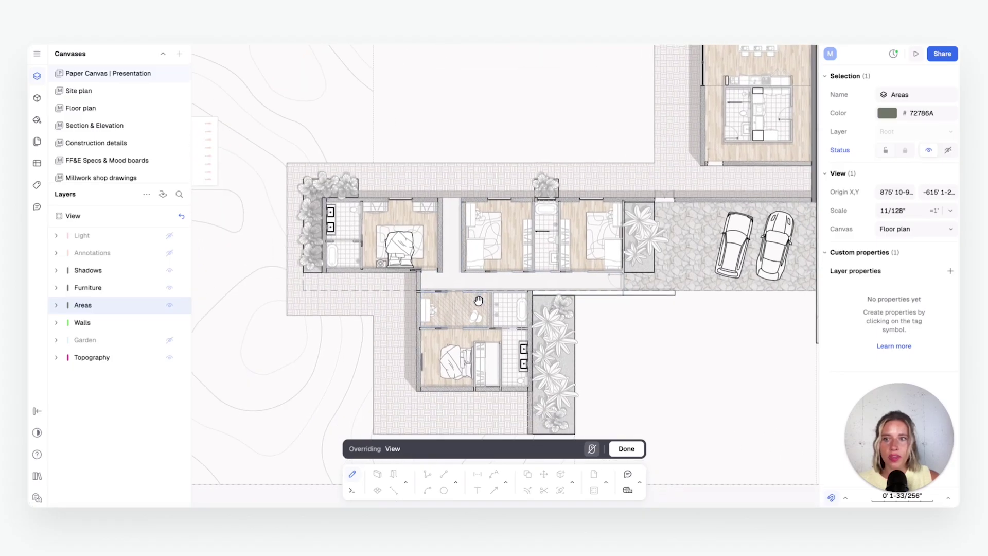